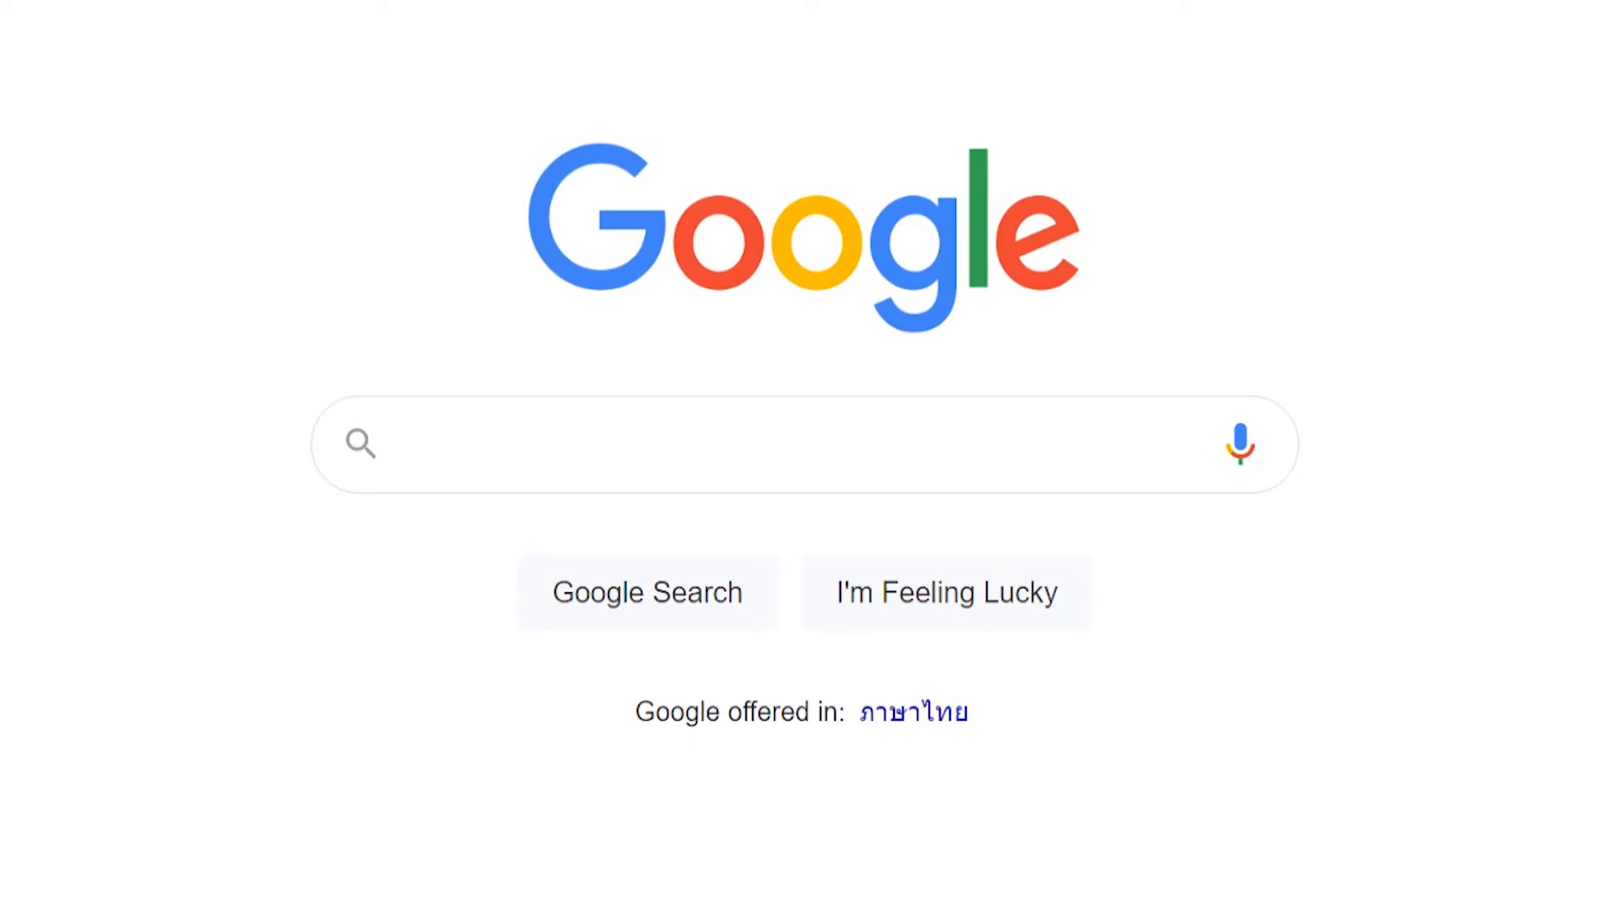
- Find the Pantheon website through a Google search for pantheon.io and dismiss its cookie notice
{"action": "type", "text": "panthe"}
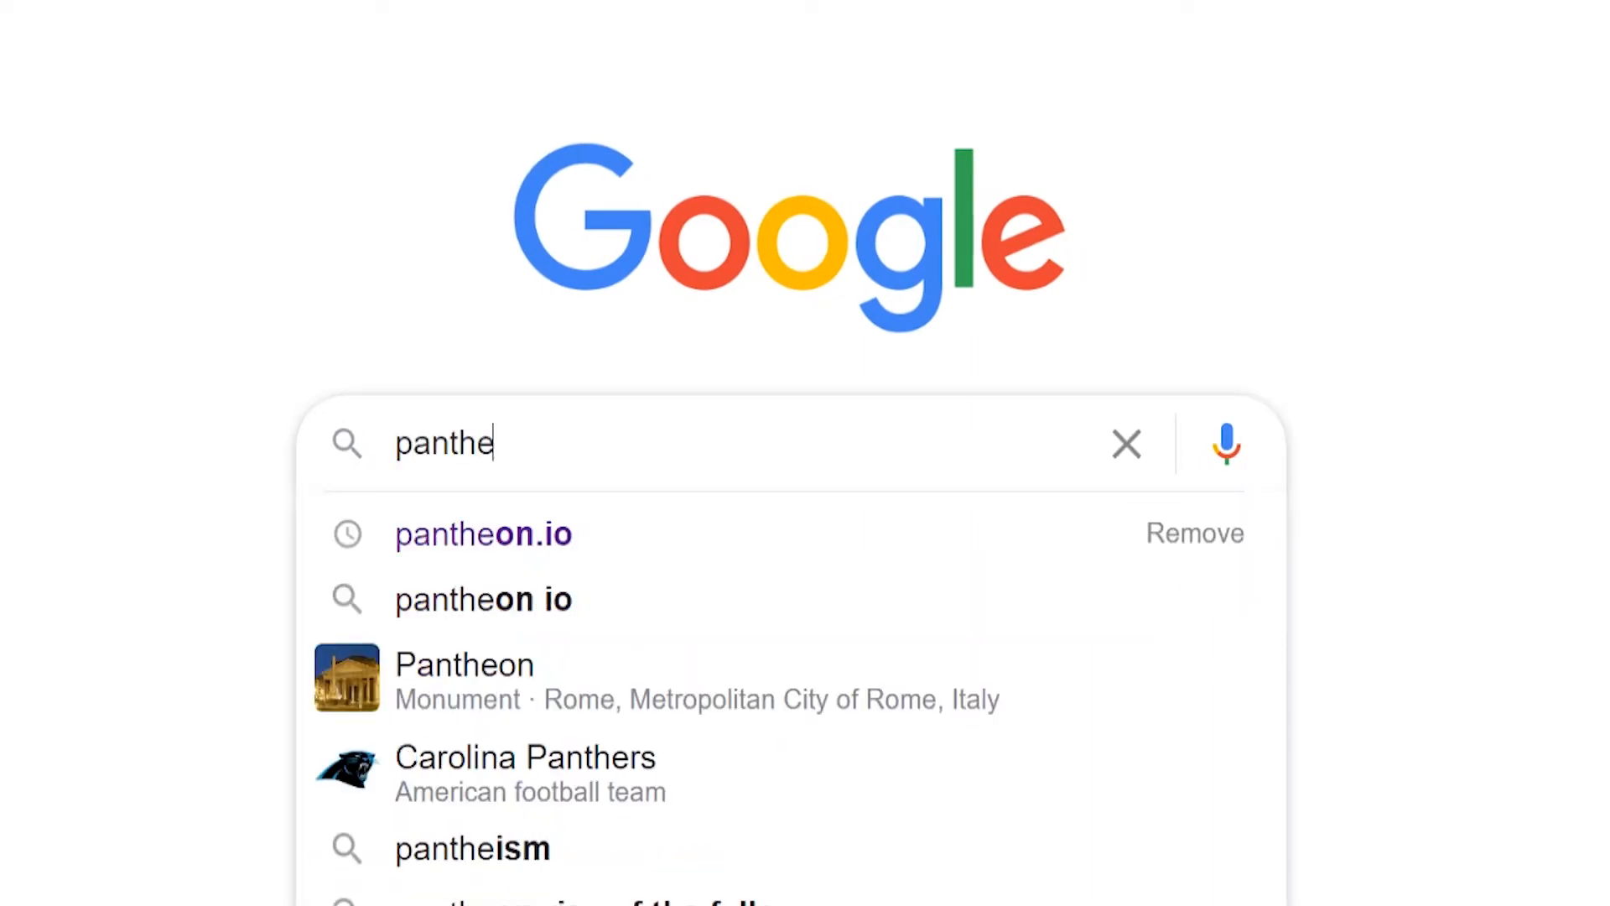
{"action": "key", "text": "Down"}
{"action": "key", "text": "Return"}
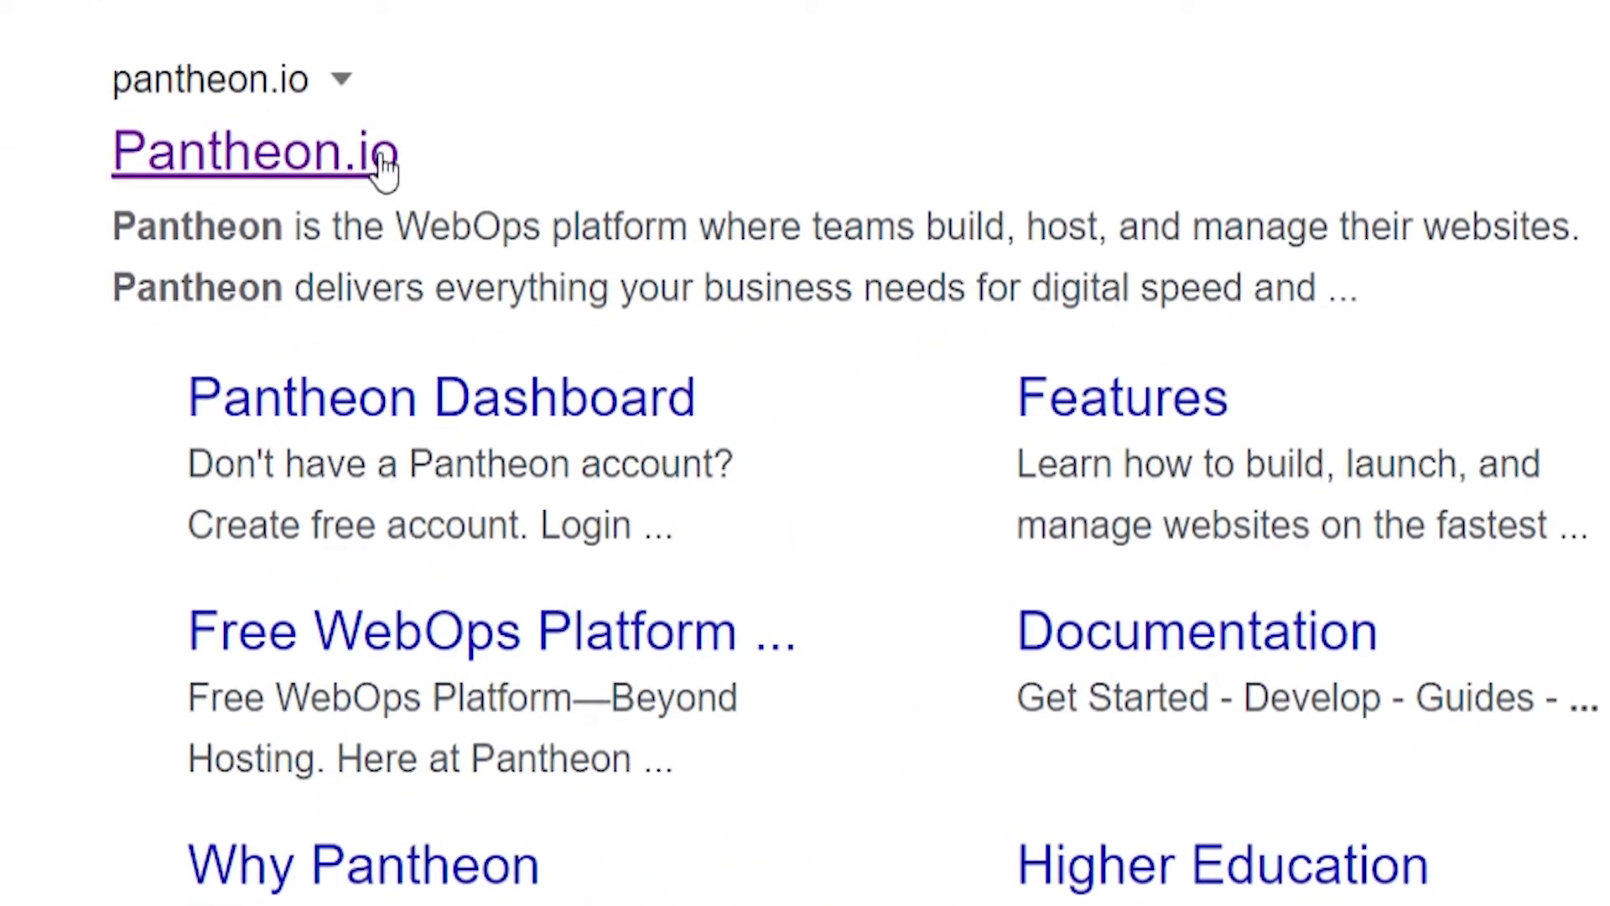
{"action": "left_click", "coordinate": [375, 168]}
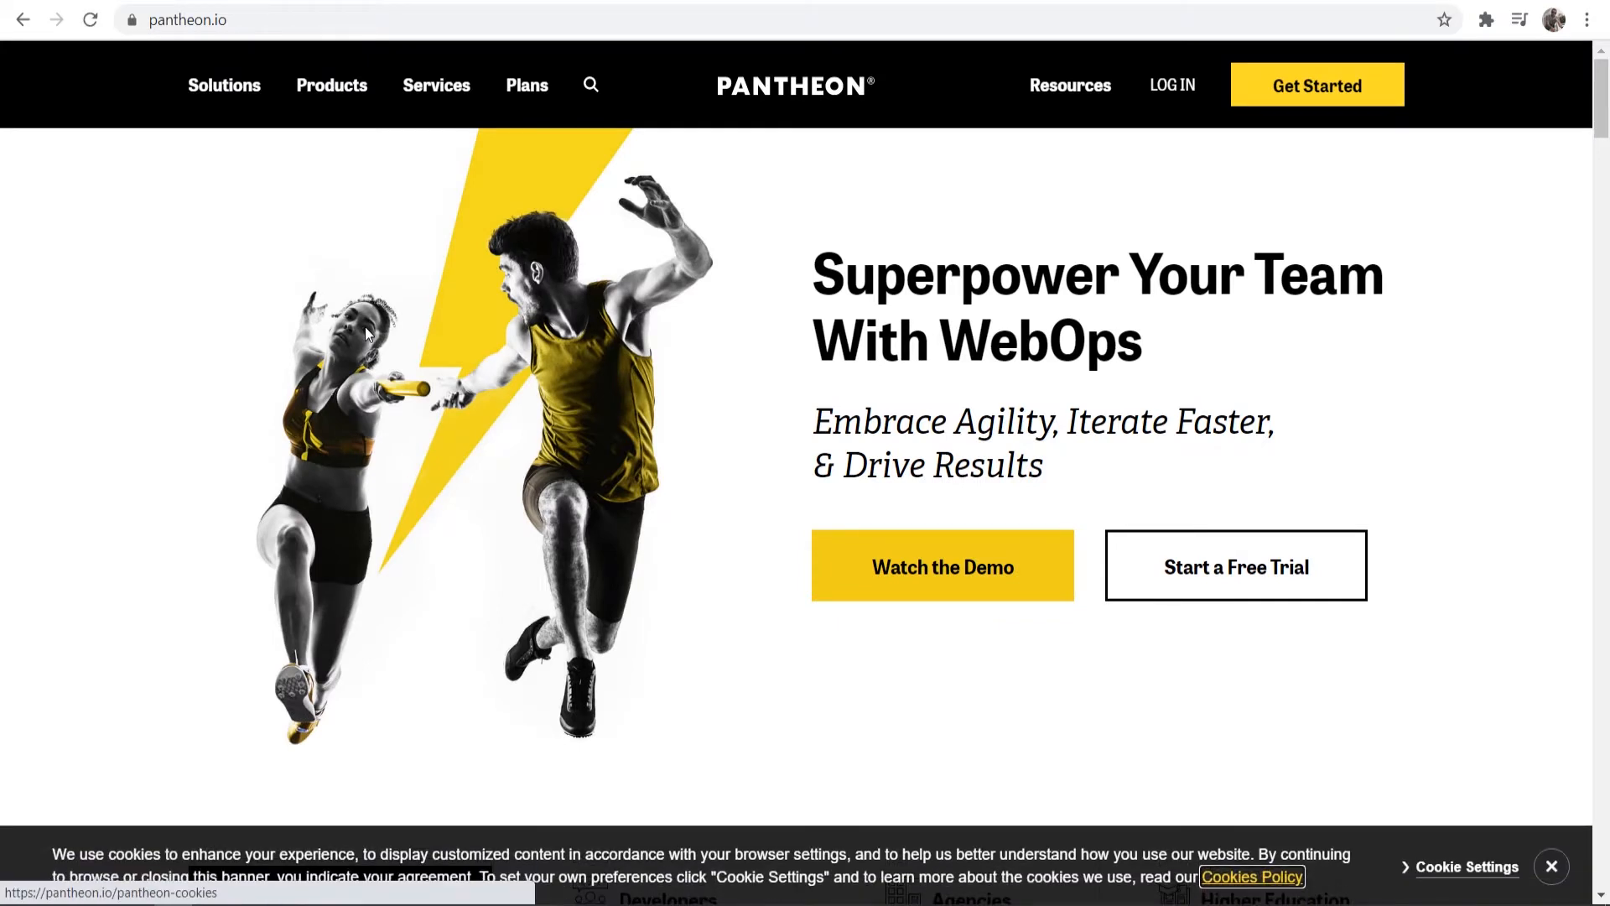
{"action": "left_click", "coordinate": [1550, 866]}
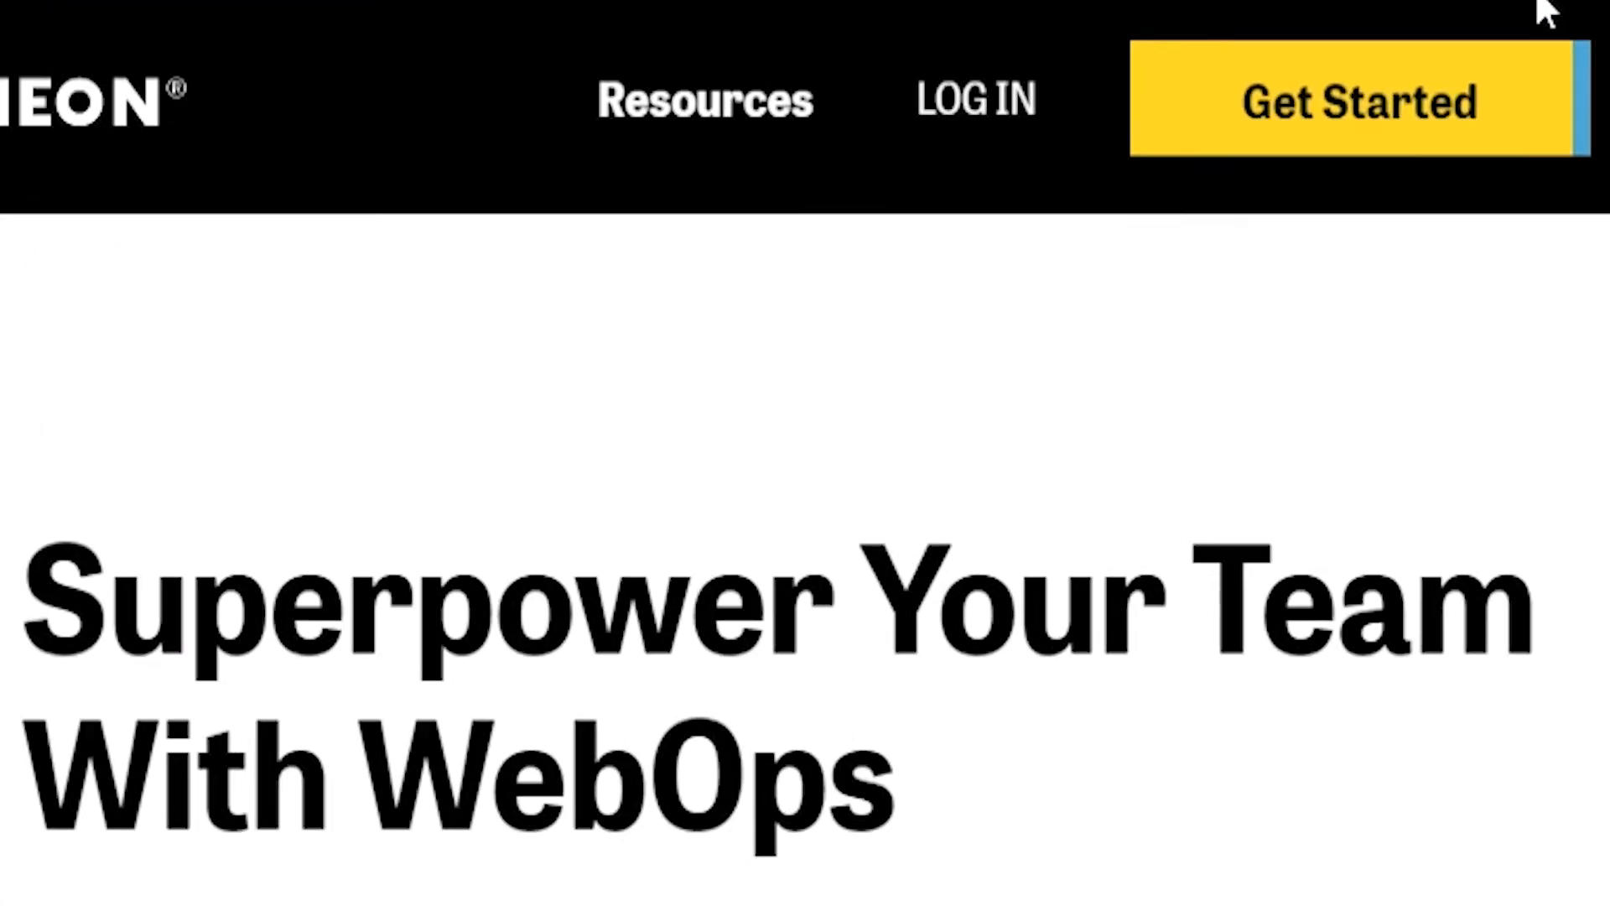
- Open Pantheon's free account sign-up page and look over its introduction and registration form
{"action": "left_click", "coordinate": [1301, 92]}
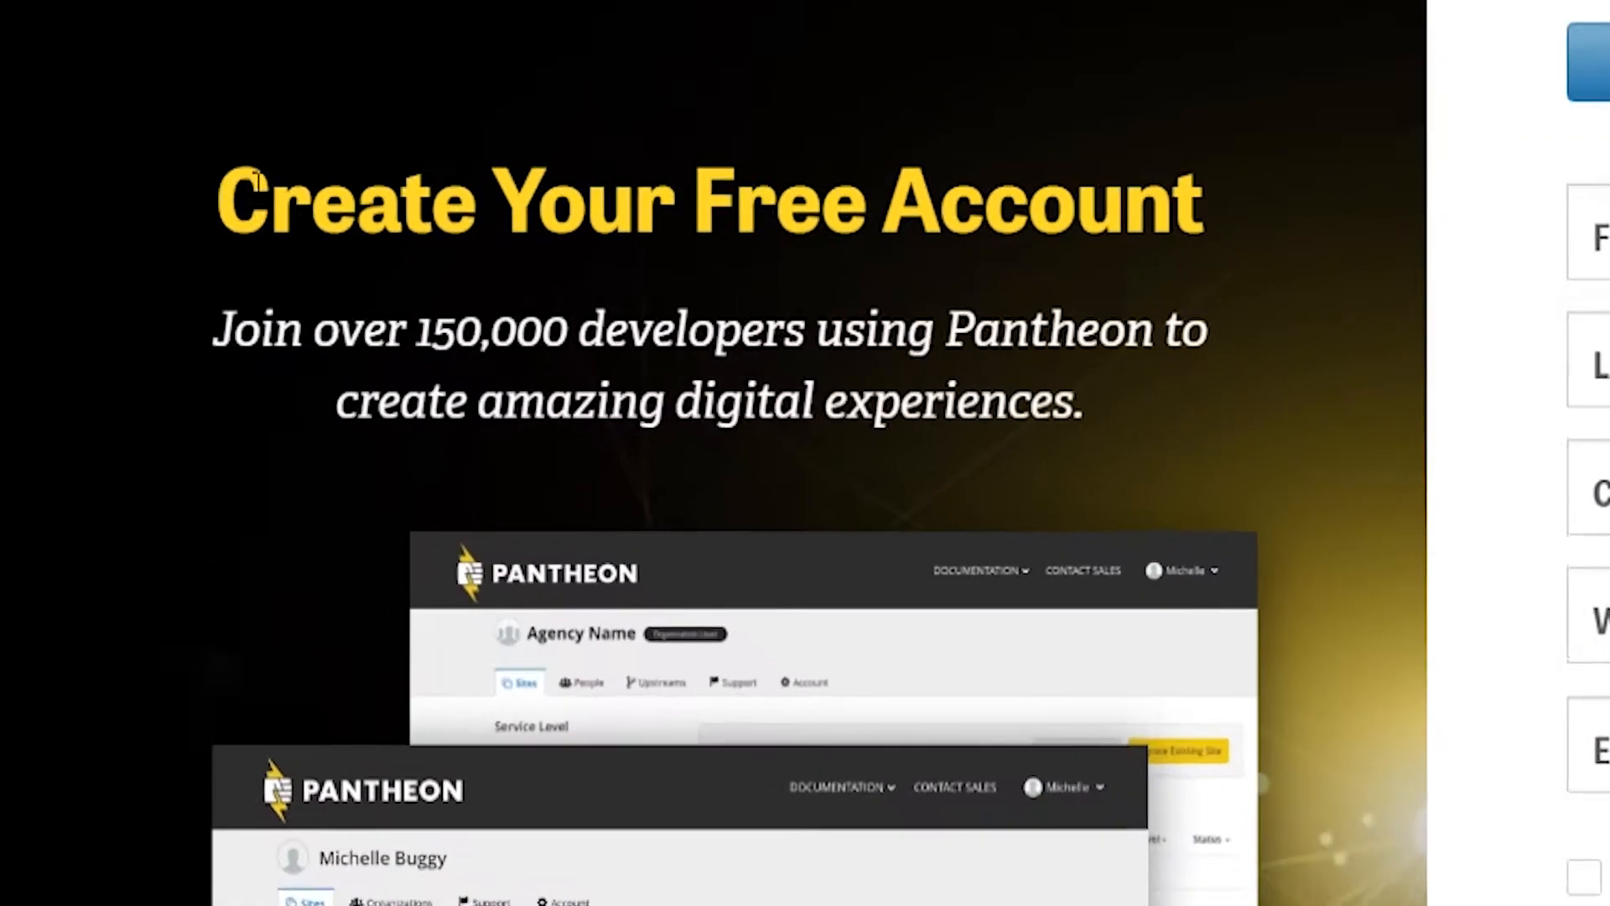
{"action": "left_click_drag", "start_coordinate": [215, 201], "coordinate": [1210, 202]}
{"action": "left_click_drag", "start_coordinate": [208, 333], "coordinate": [1459, 369]}
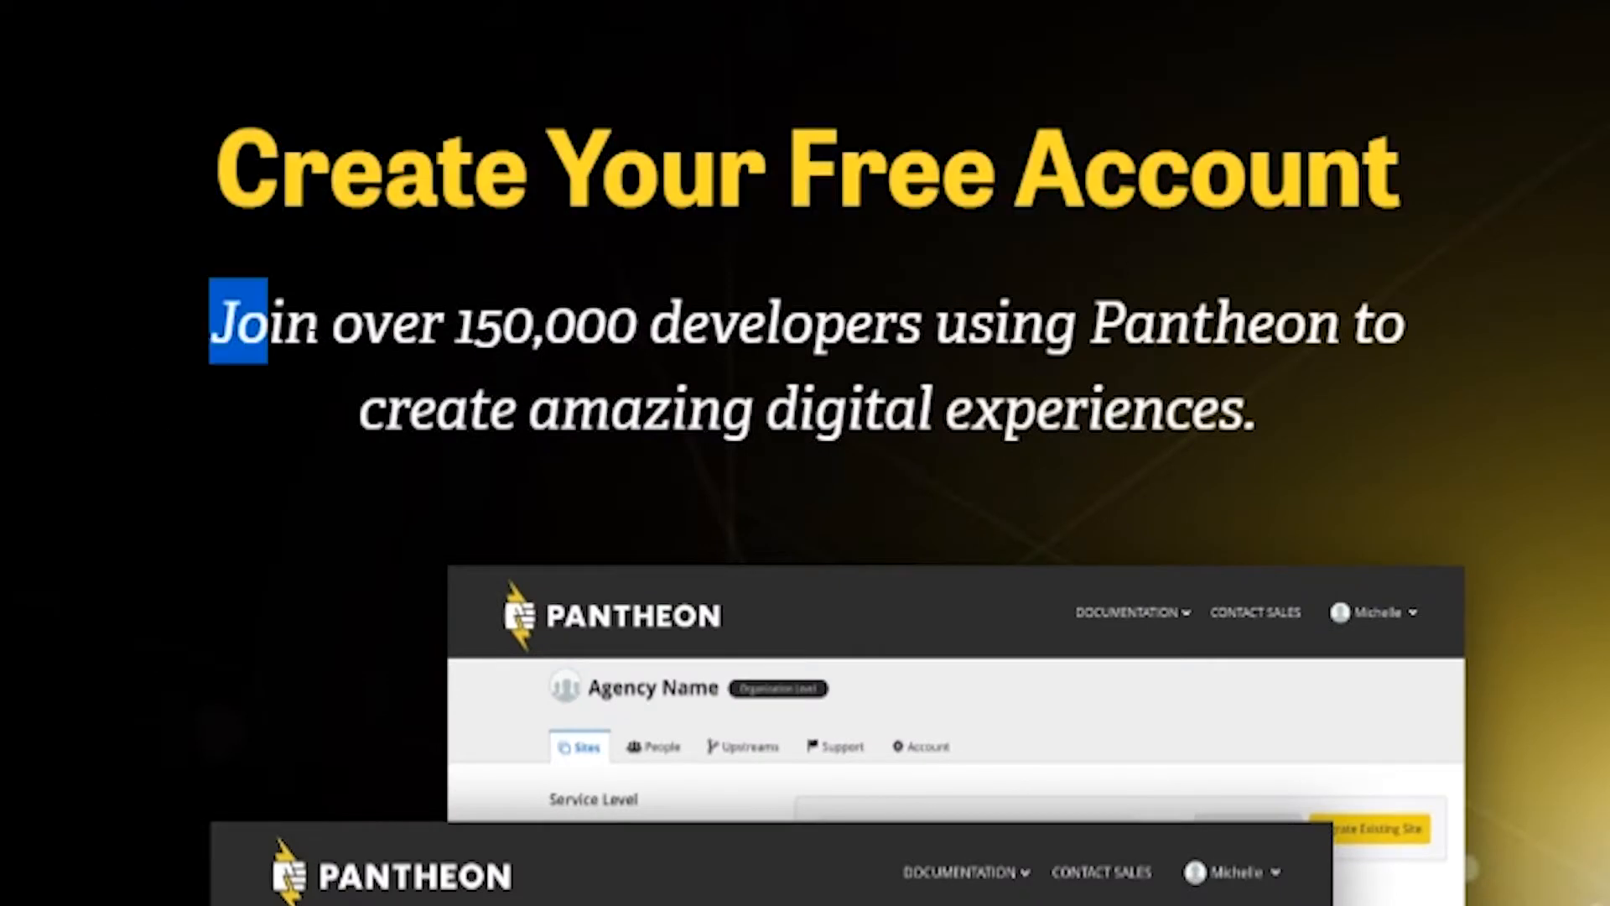
{"action": "left_click_drag", "start_coordinate": [362, 411], "coordinate": [1262, 411]}
{"action": "left_click", "coordinate": [1317, 453]}
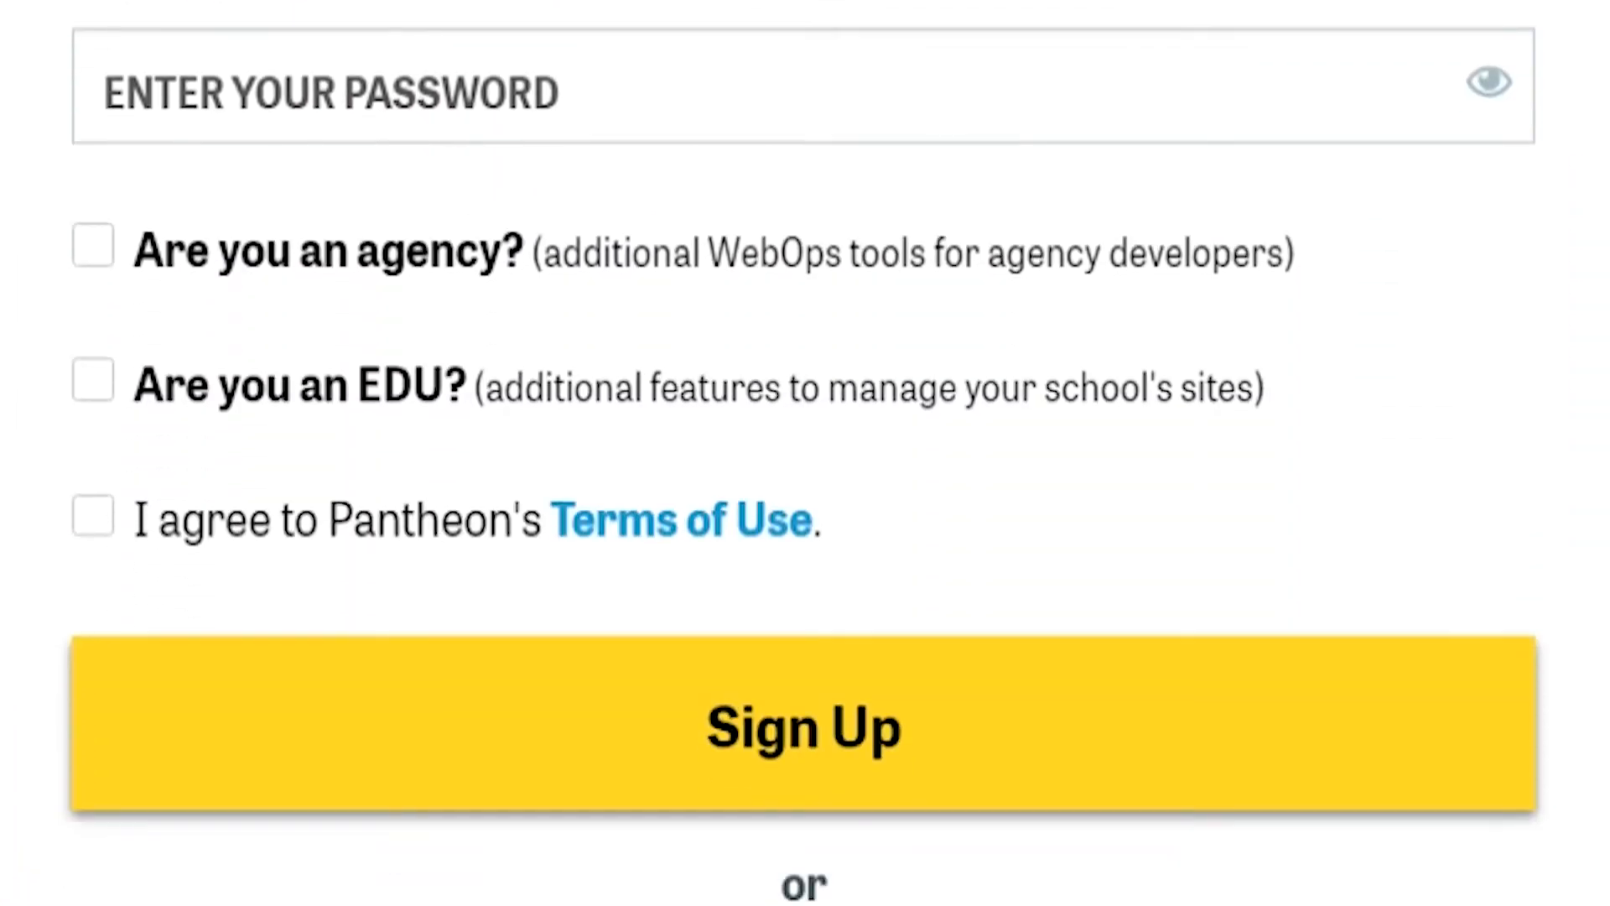
{"action": "scroll", "coordinate": [805, 453], "scroll_direction": "down", "scroll_amount": 1}
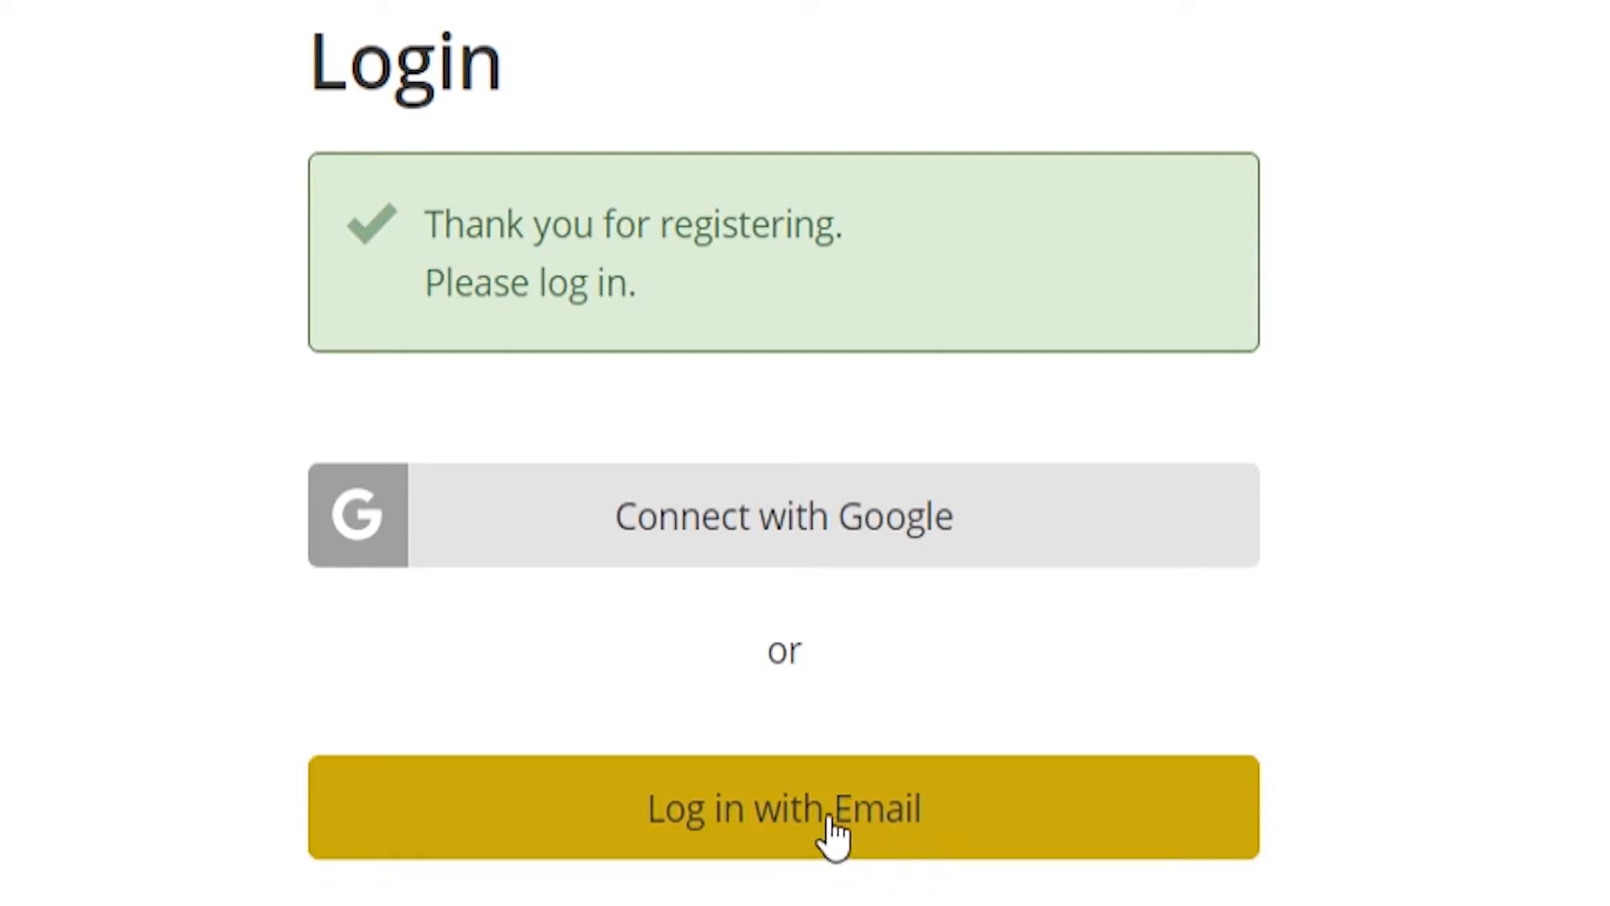
- Log in to Pantheon with email and create a new site named KnowledgeBase Tutorials in the United States region
{"action": "left_click", "coordinate": [835, 835]}
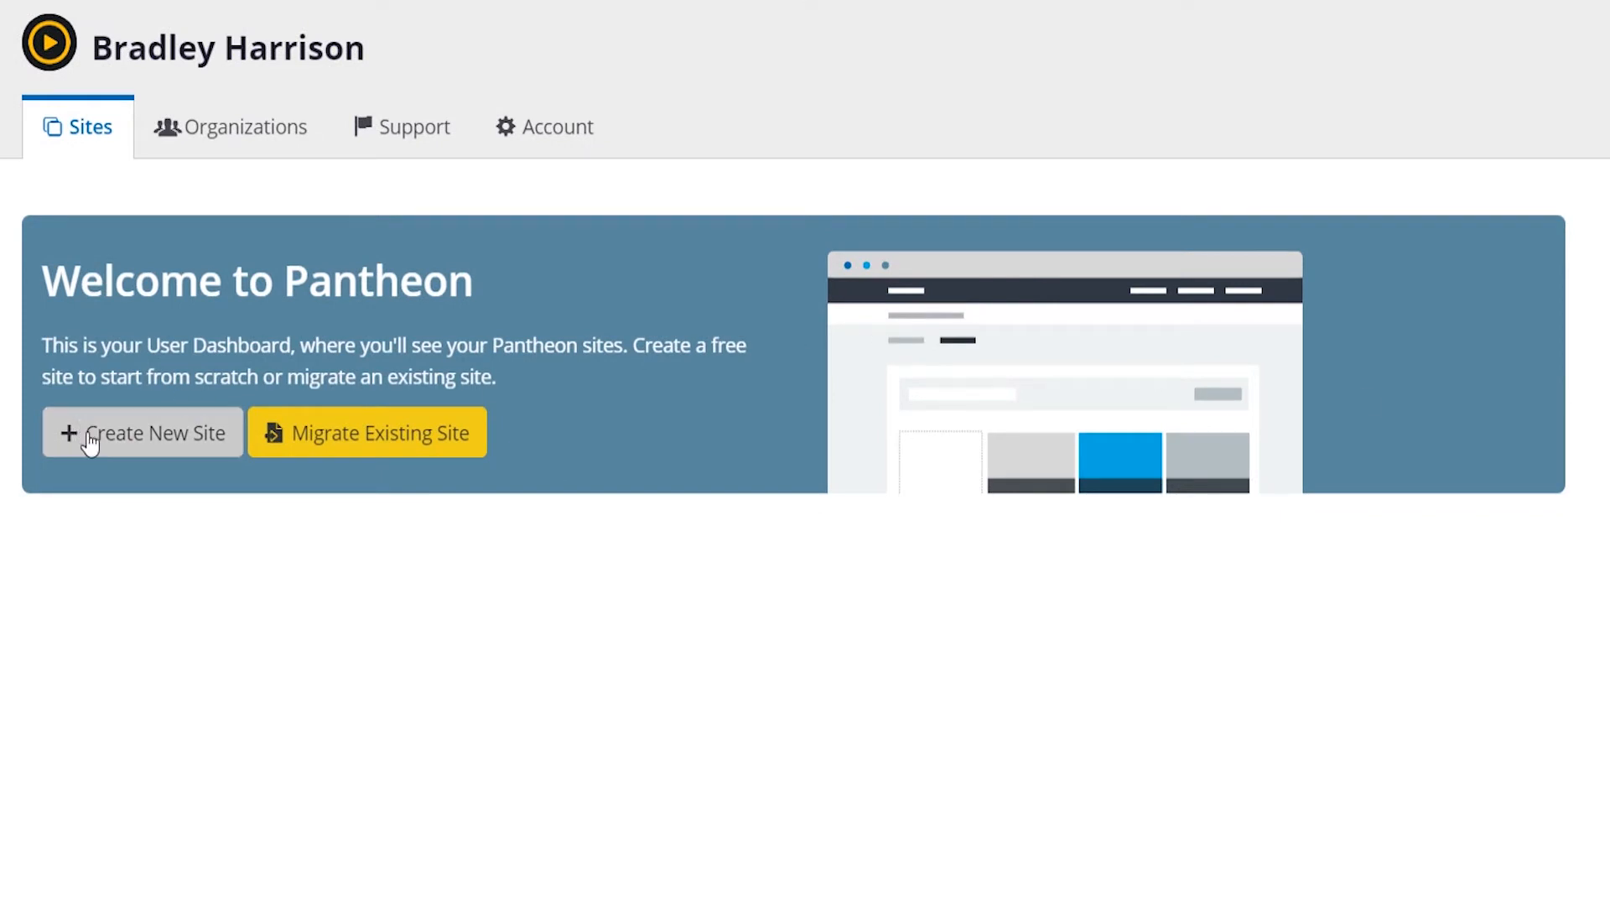
{"action": "left_click", "coordinate": [91, 438]}
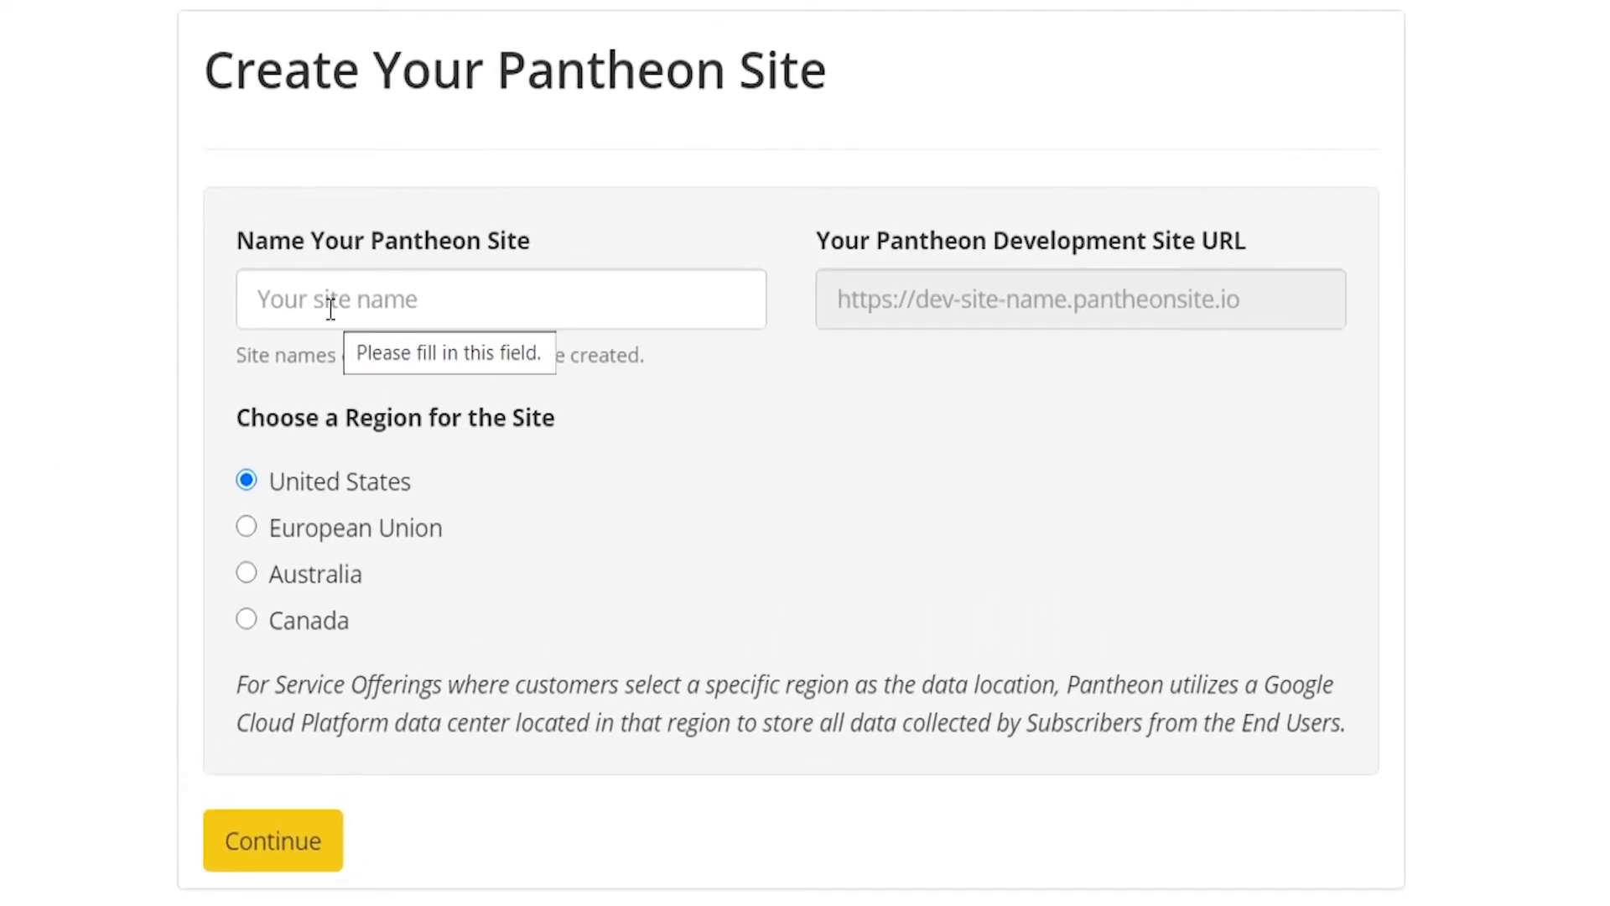
{"action": "left_click", "coordinate": [482, 288]}
{"action": "type", "text": "Knowledg"}
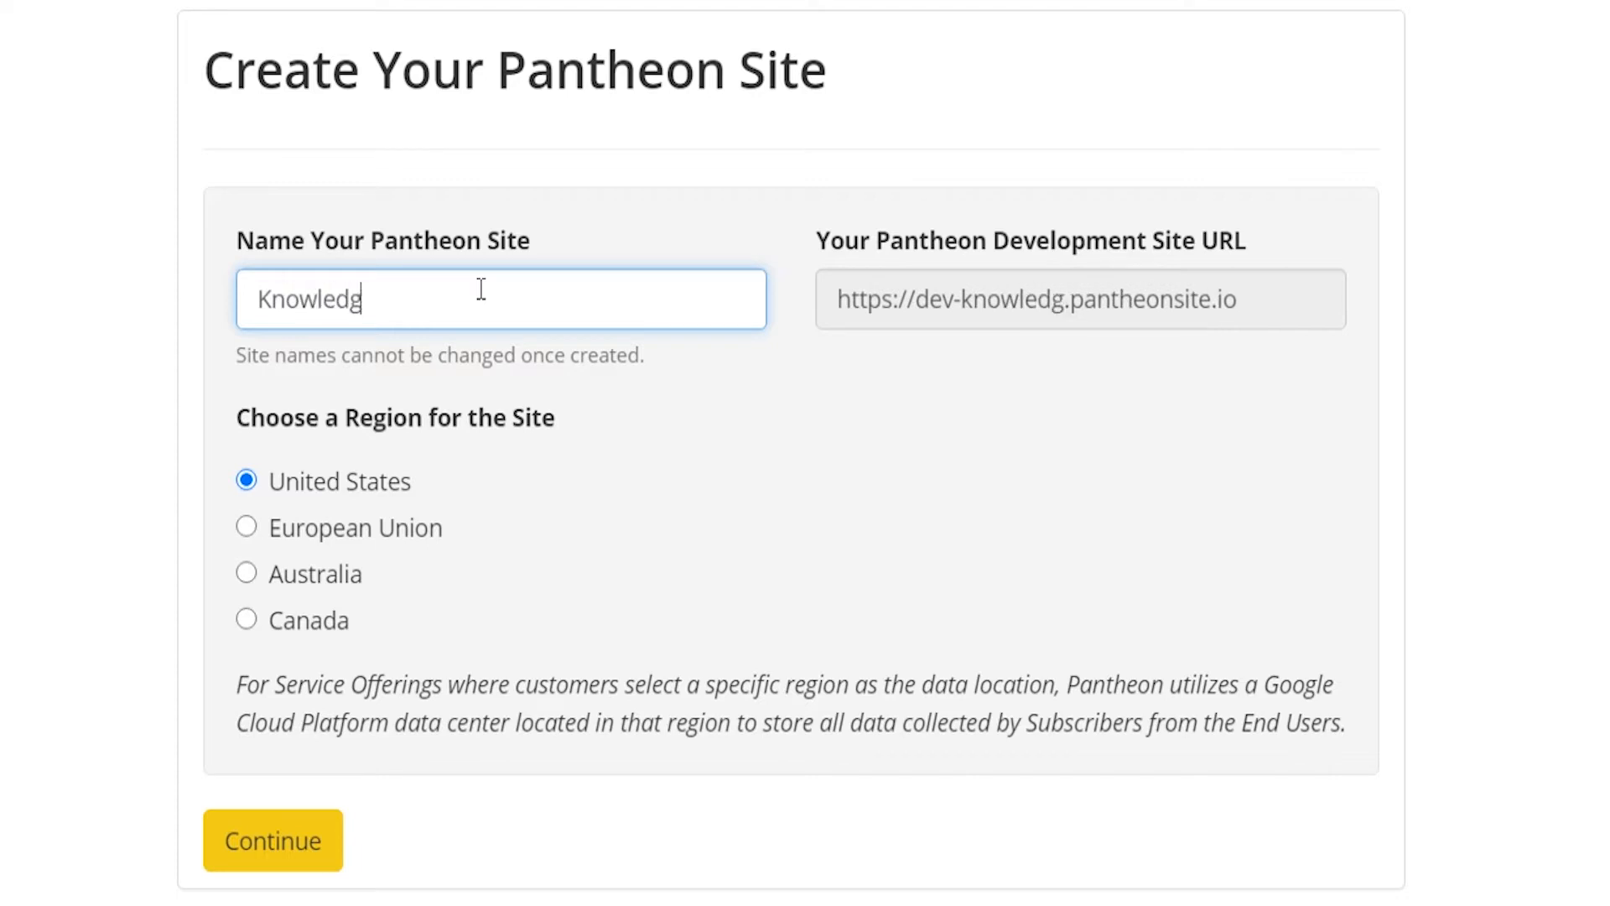
{"action": "key", "text": "BackSpace"}
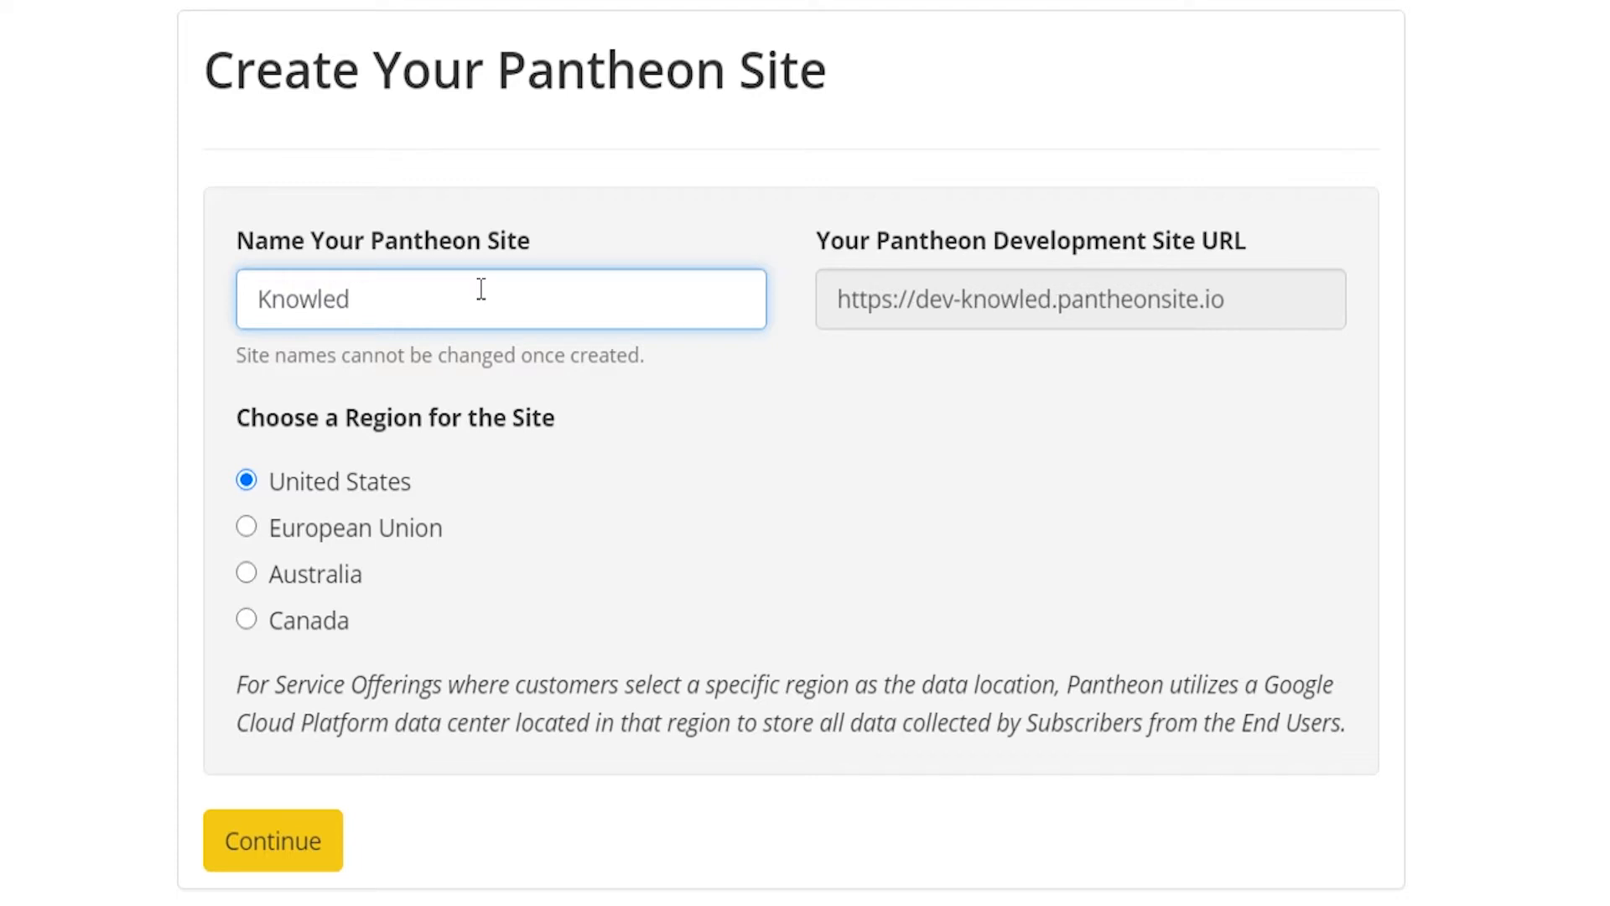
{"action": "type", "text": "geBase Tutorials"}
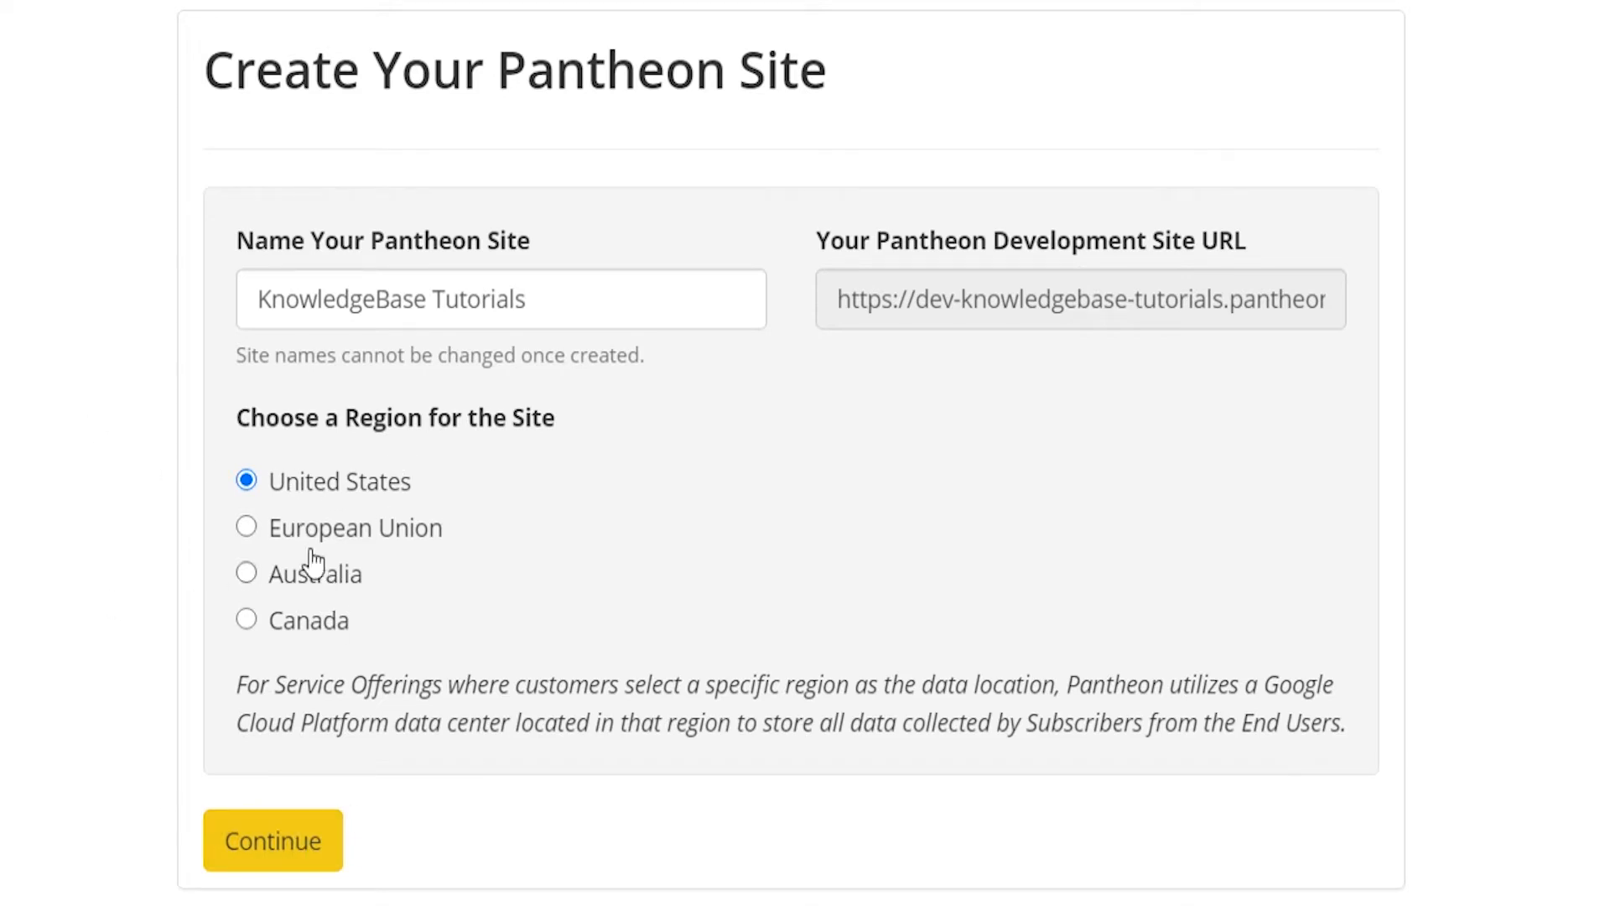
{"action": "left_click", "coordinate": [273, 869]}
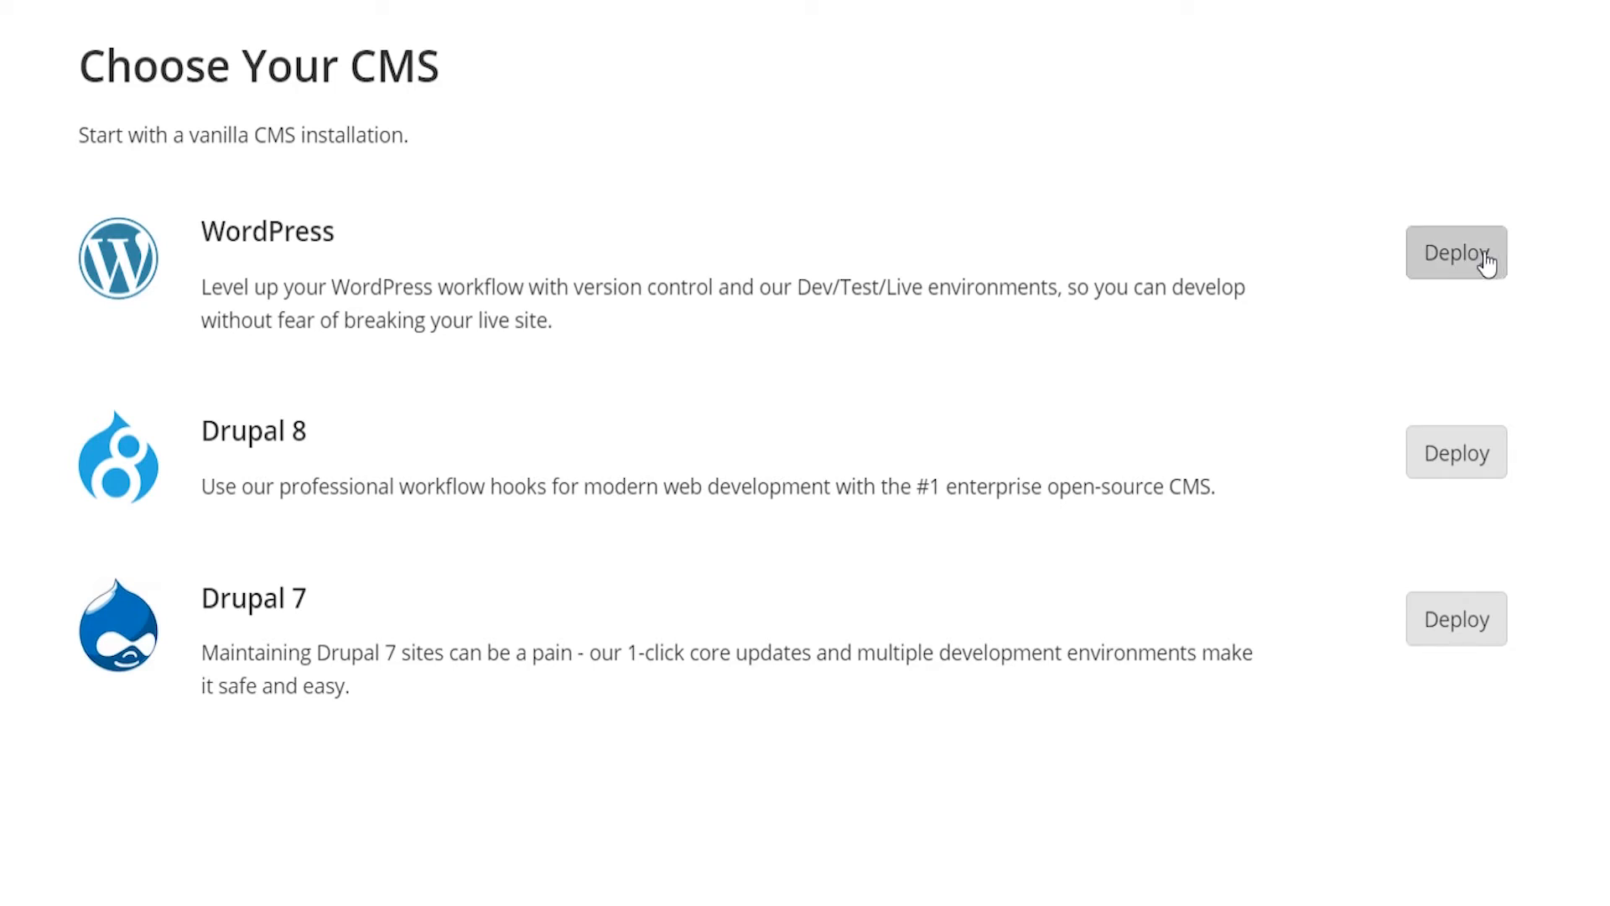
- Deploy WordPress on the new site and start its setup from the development site in English (United States)
{"action": "left_click", "coordinate": [1431, 262]}
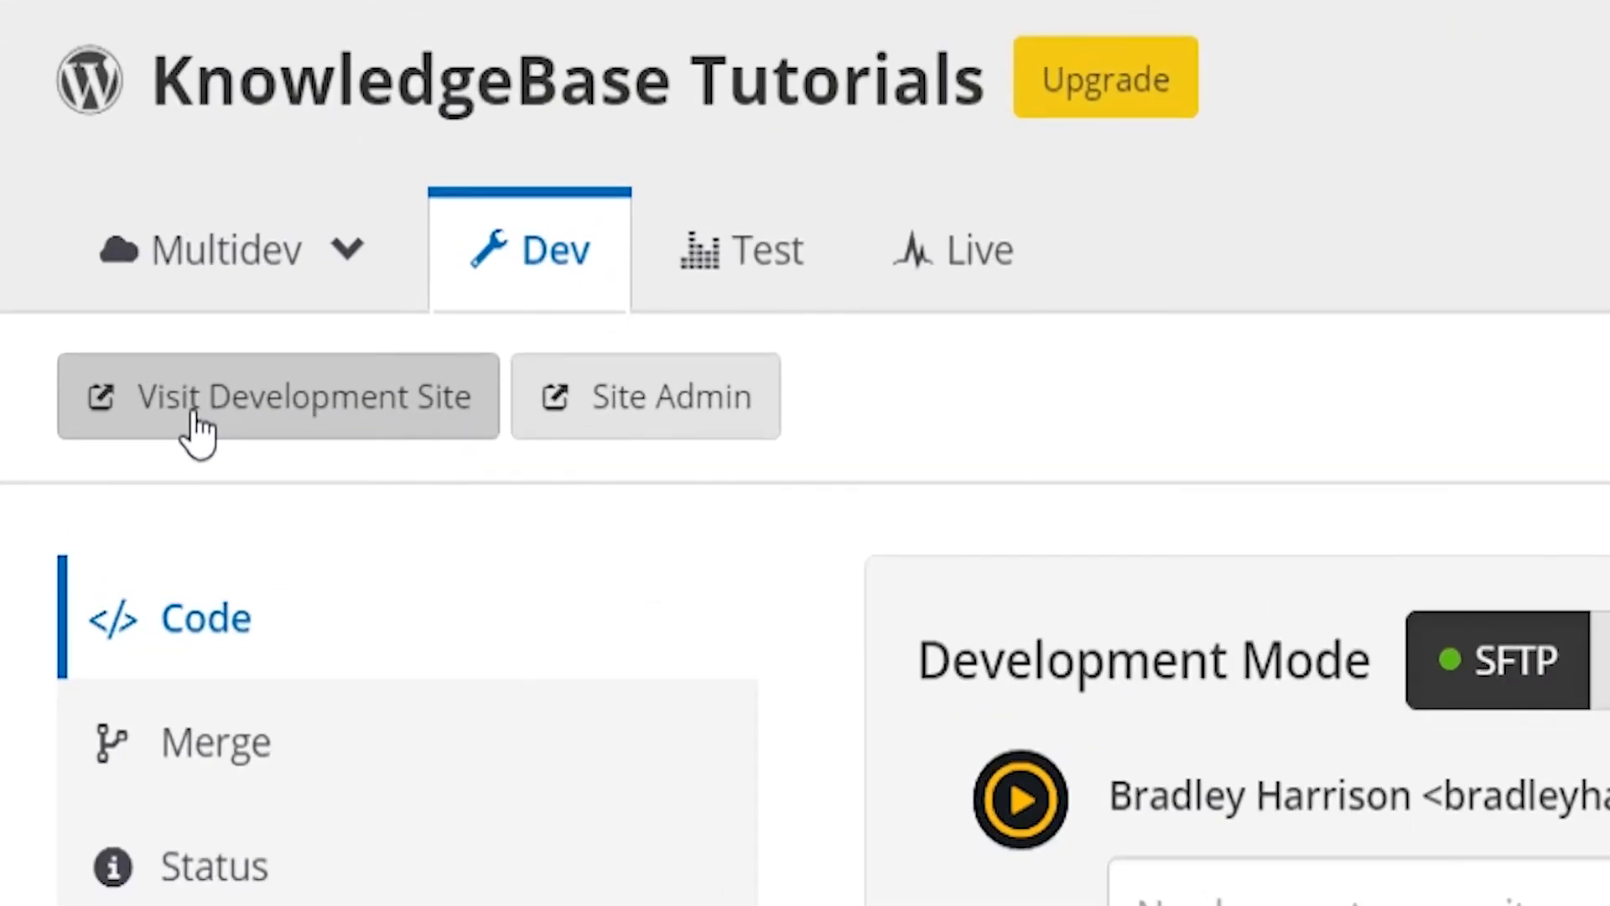
{"action": "left_click", "coordinate": [377, 399]}
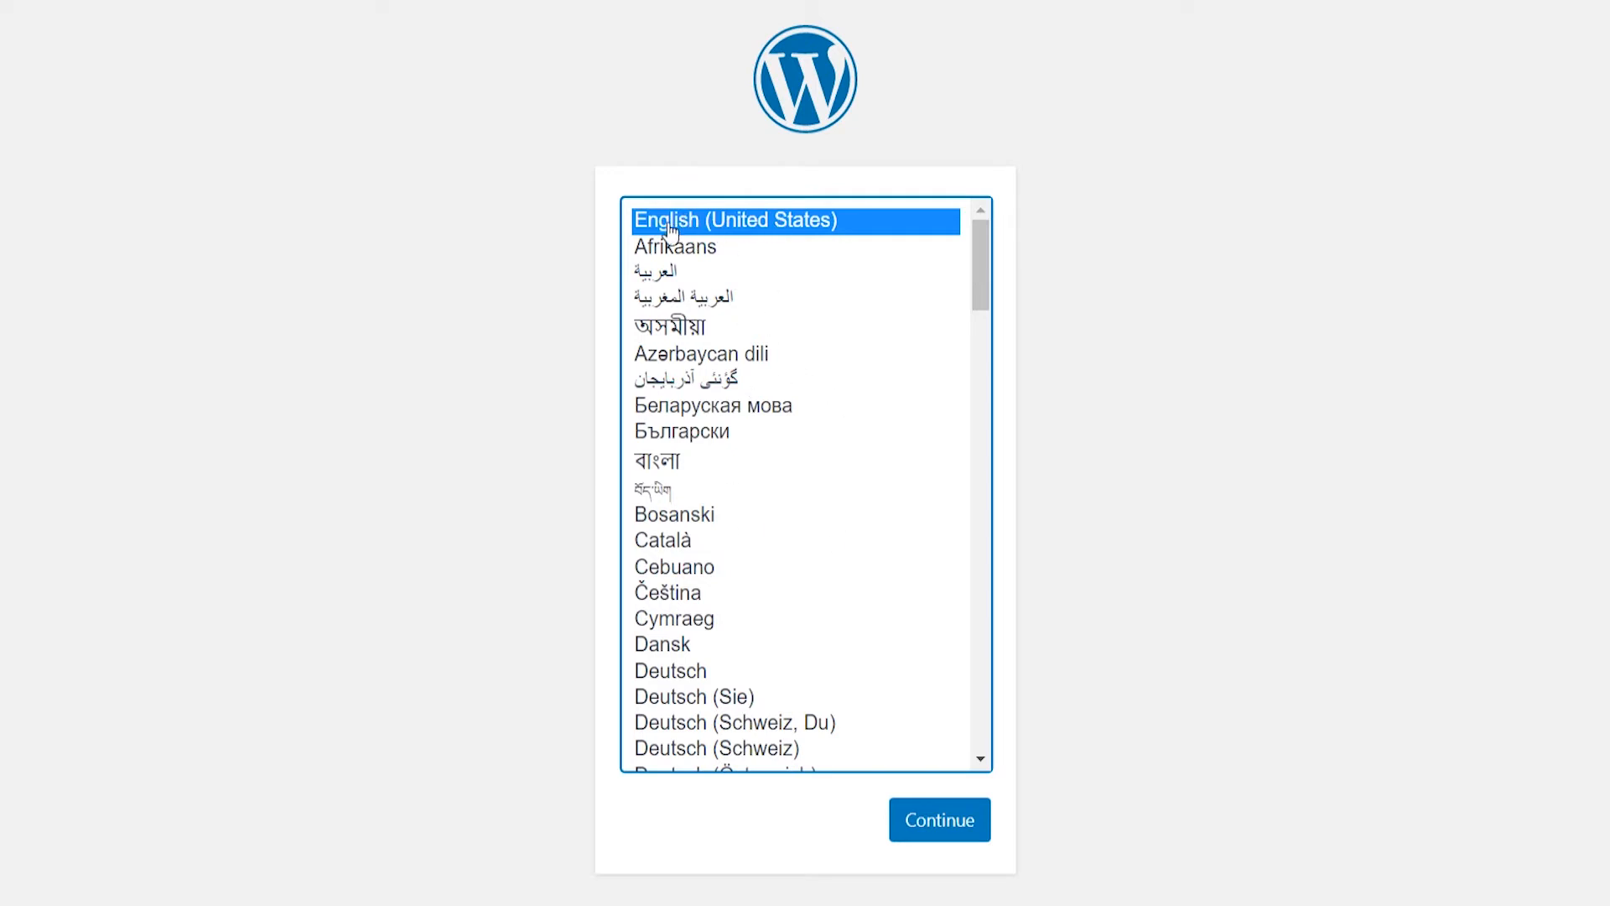
{"action": "left_click", "coordinate": [944, 823]}
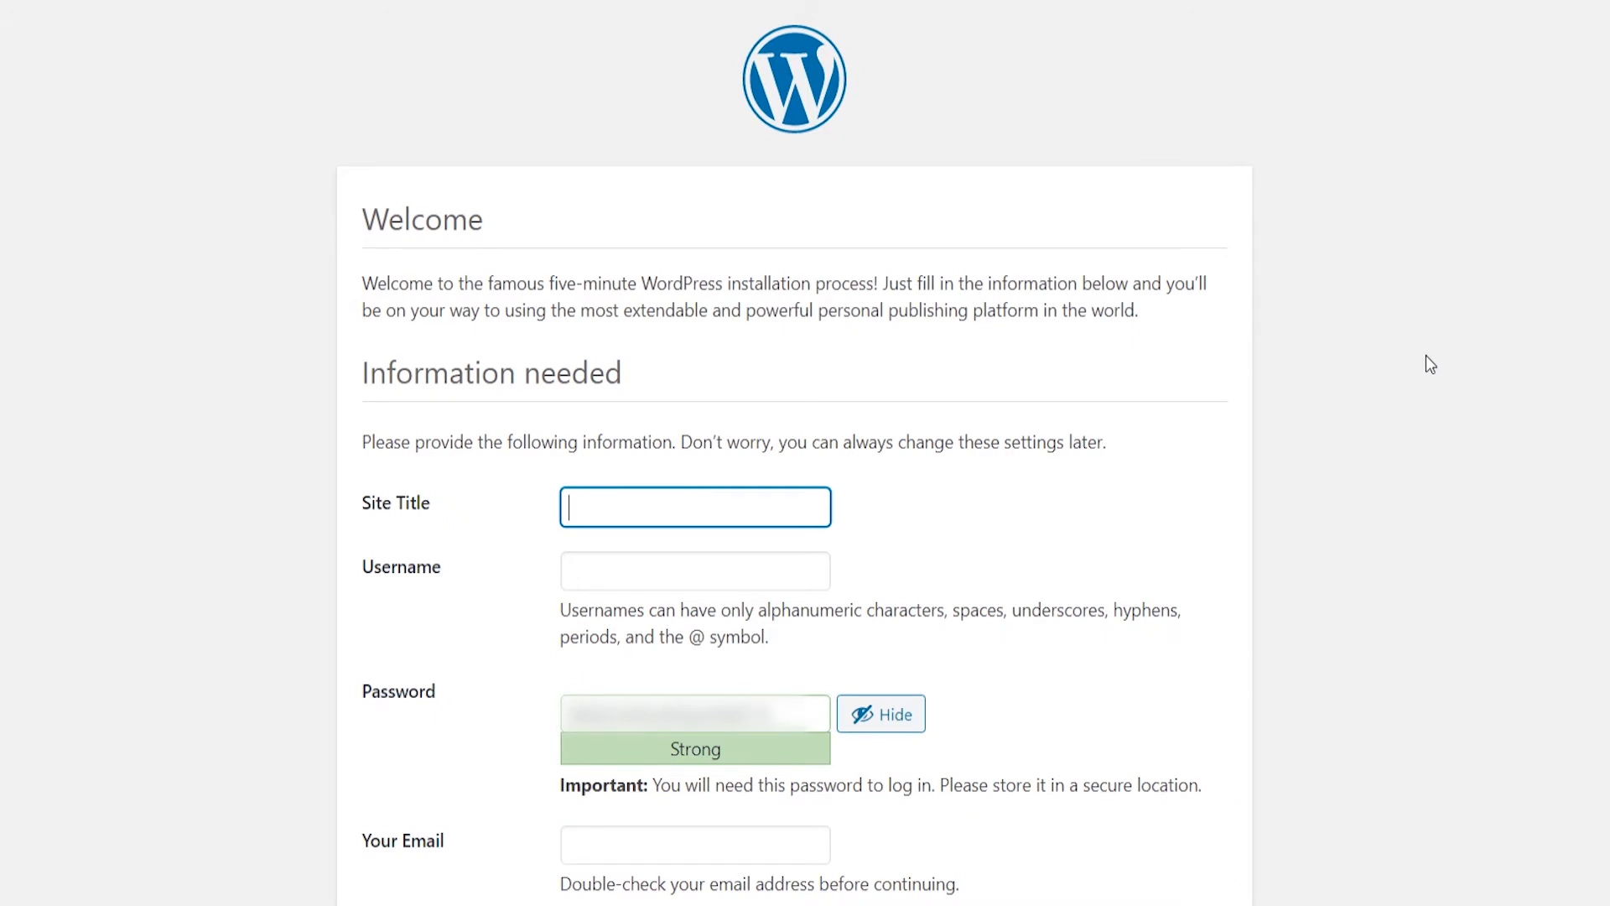
- Install WordPress with site title KnowledgeBase Tutorials, username KnowledgeBase, the account password and contact e-mail, and log in to its dashboard
{"action": "type", "text": "KnowledgeBase Tutorials"}
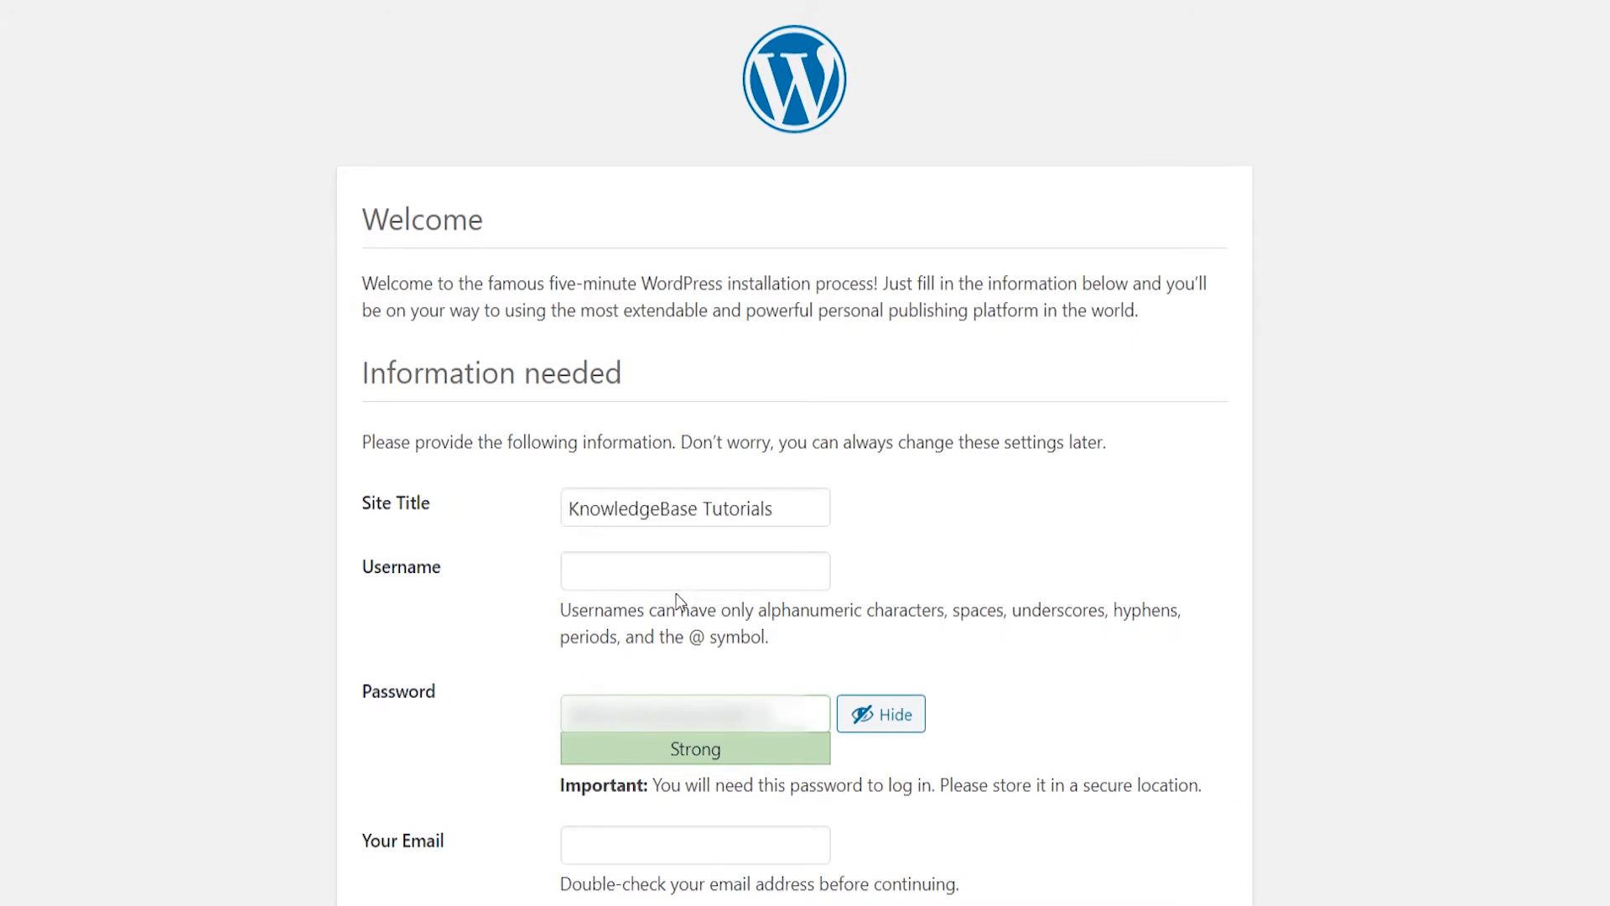
{"action": "left_click", "coordinate": [571, 713]}
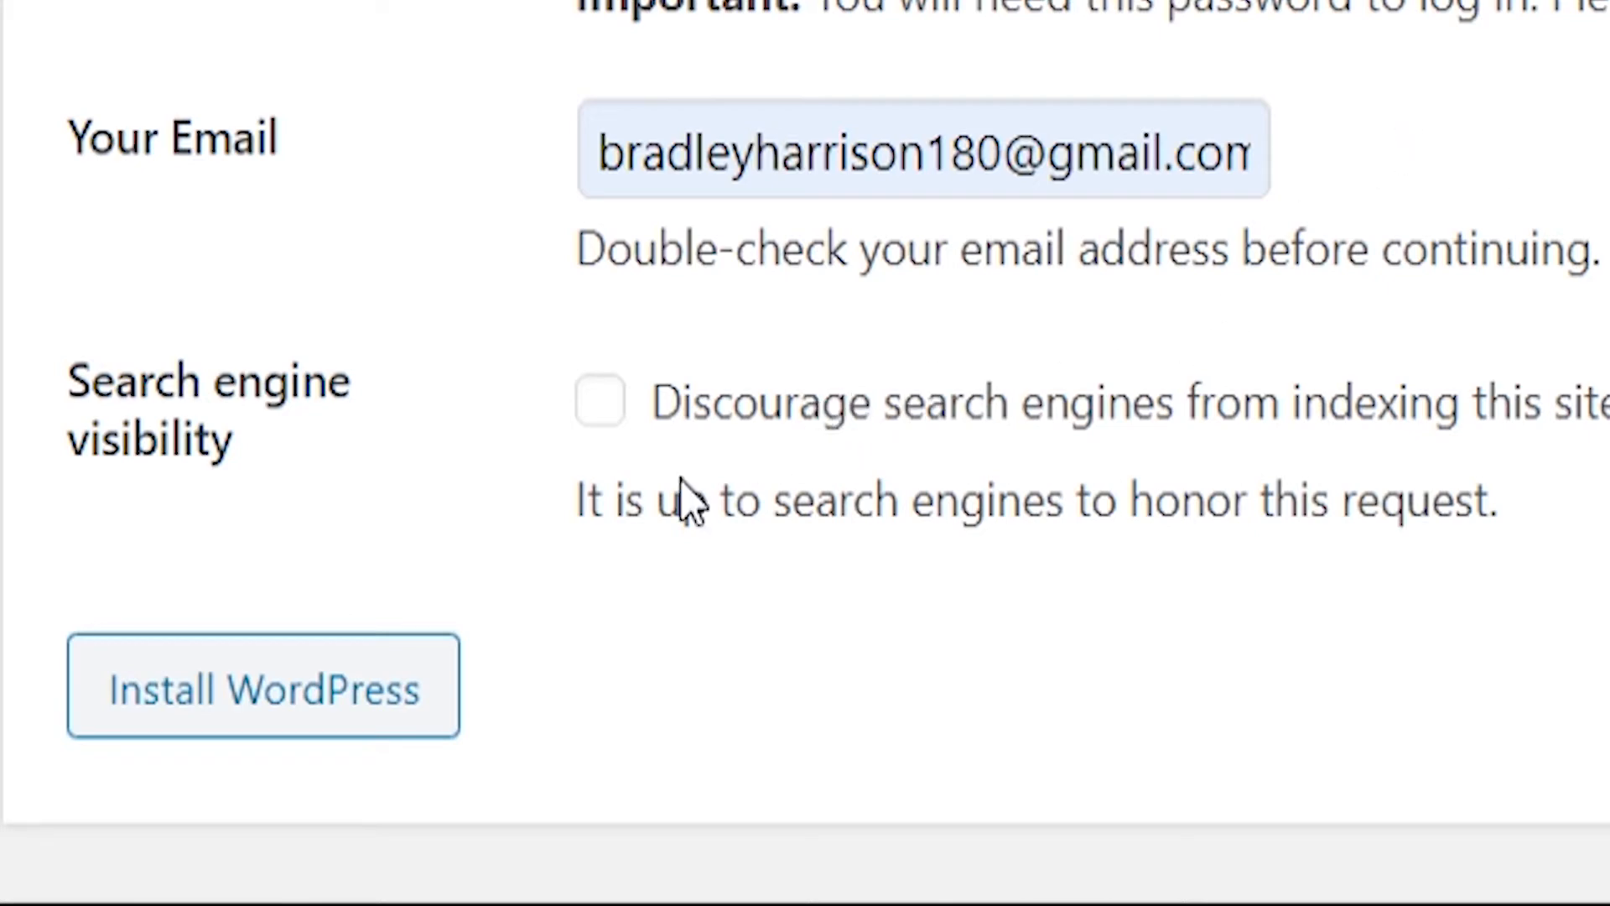
{"action": "left_click", "coordinate": [216, 719]}
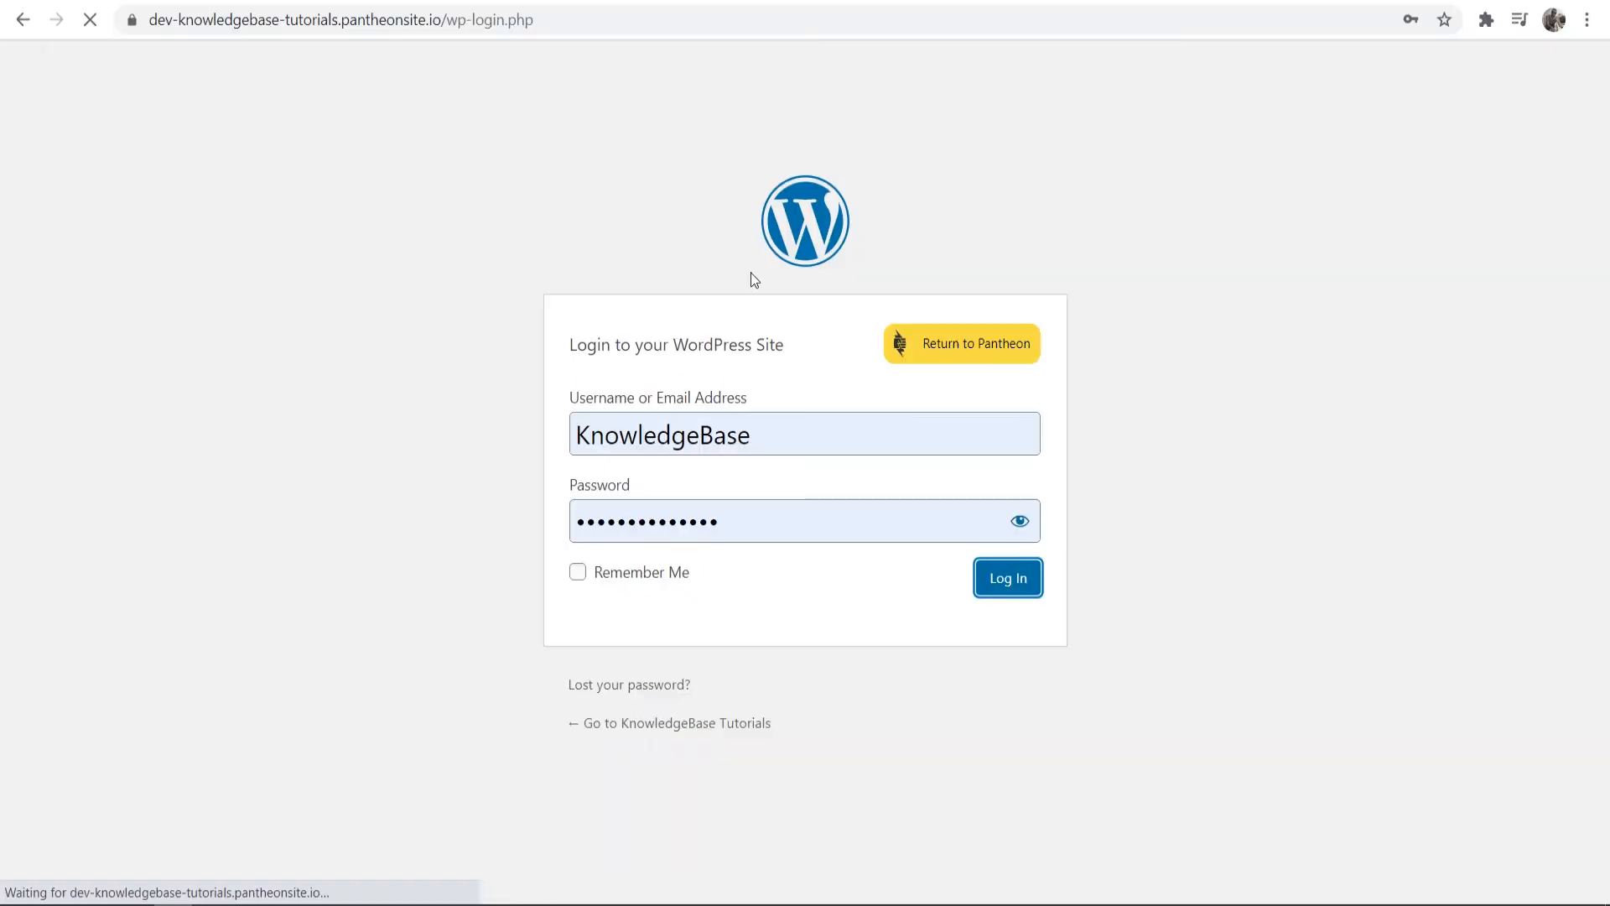
{"action": "left_click", "coordinate": [1016, 588]}
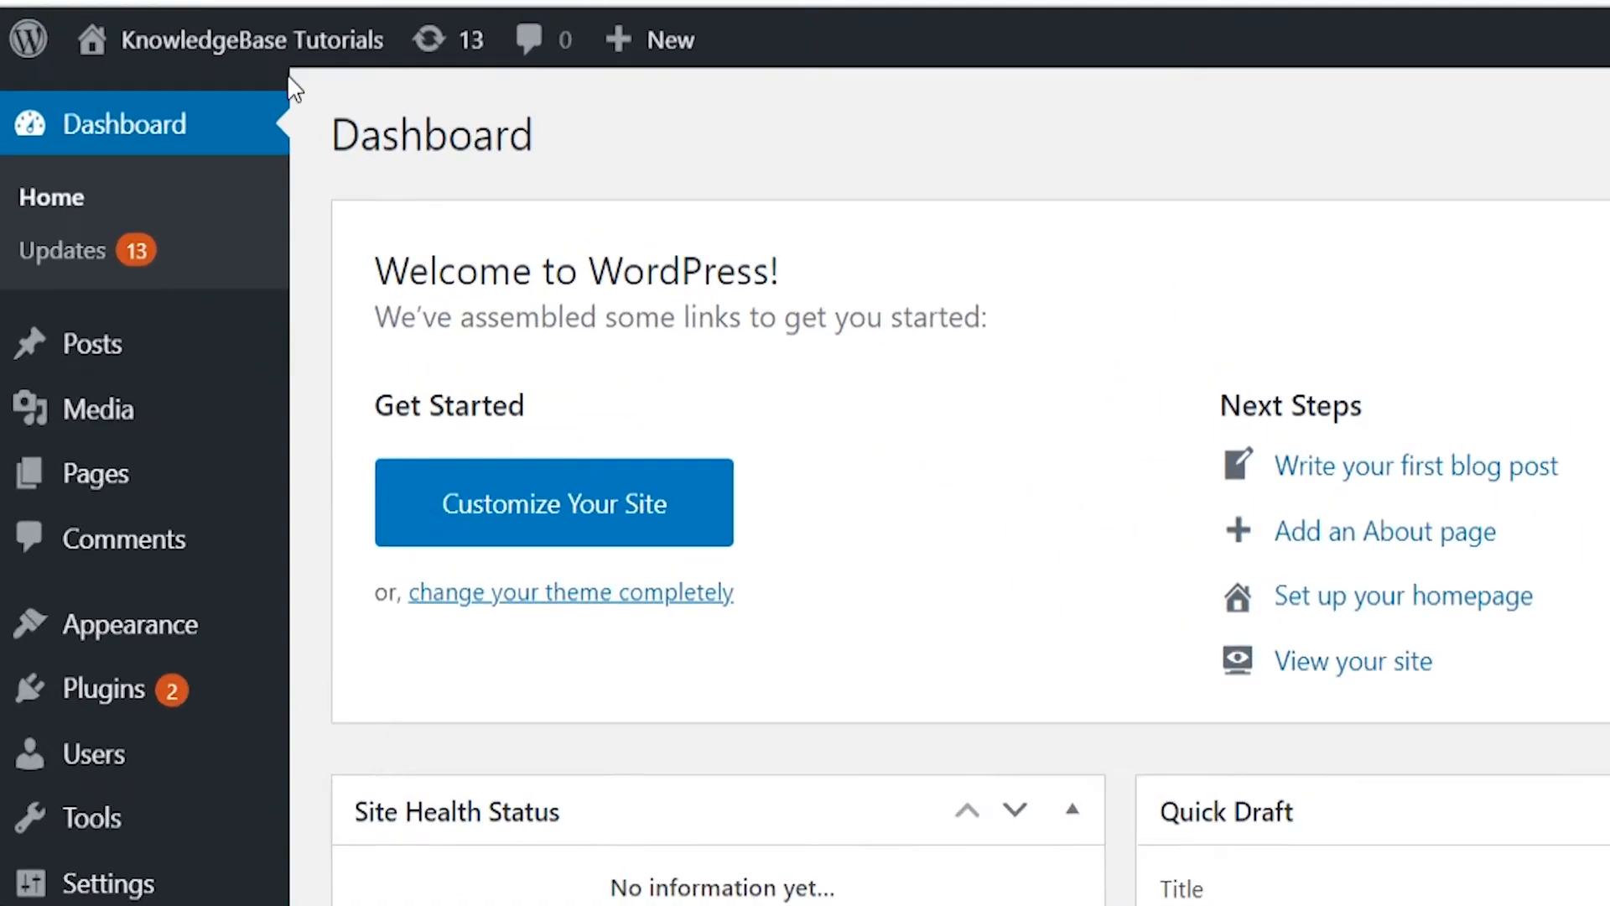
- Open the WordPress site's public homepage in a new tab and look over its default content
{"action": "mouse_move", "coordinate": [130, 60]}
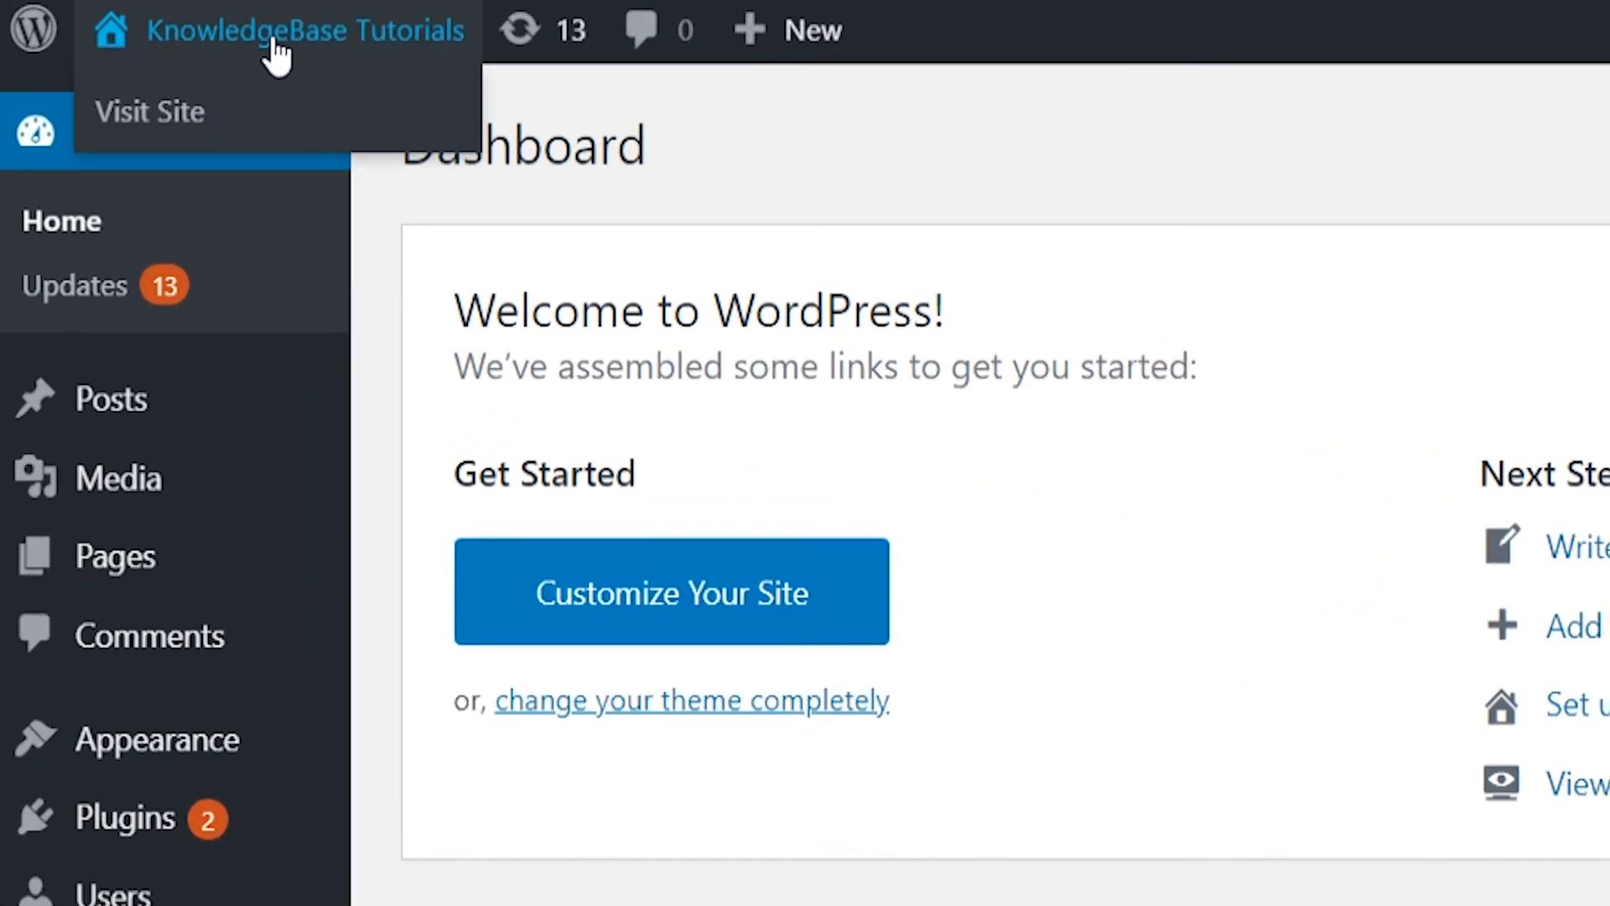
{"action": "right_click", "coordinate": [151, 109]}
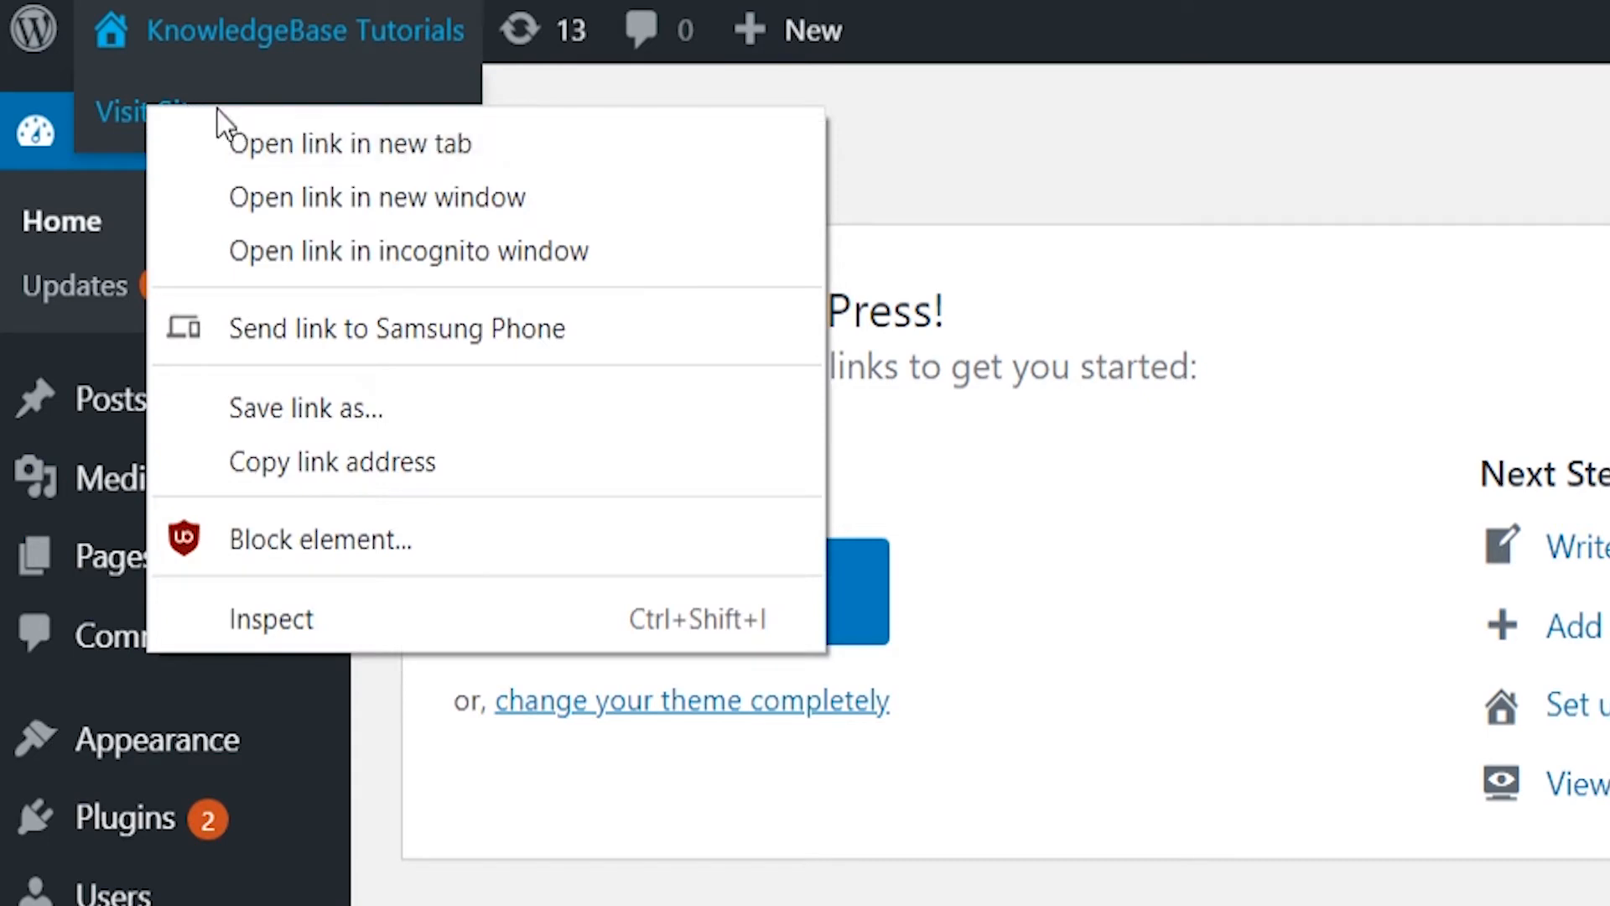
{"action": "left_click", "coordinate": [225, 138]}
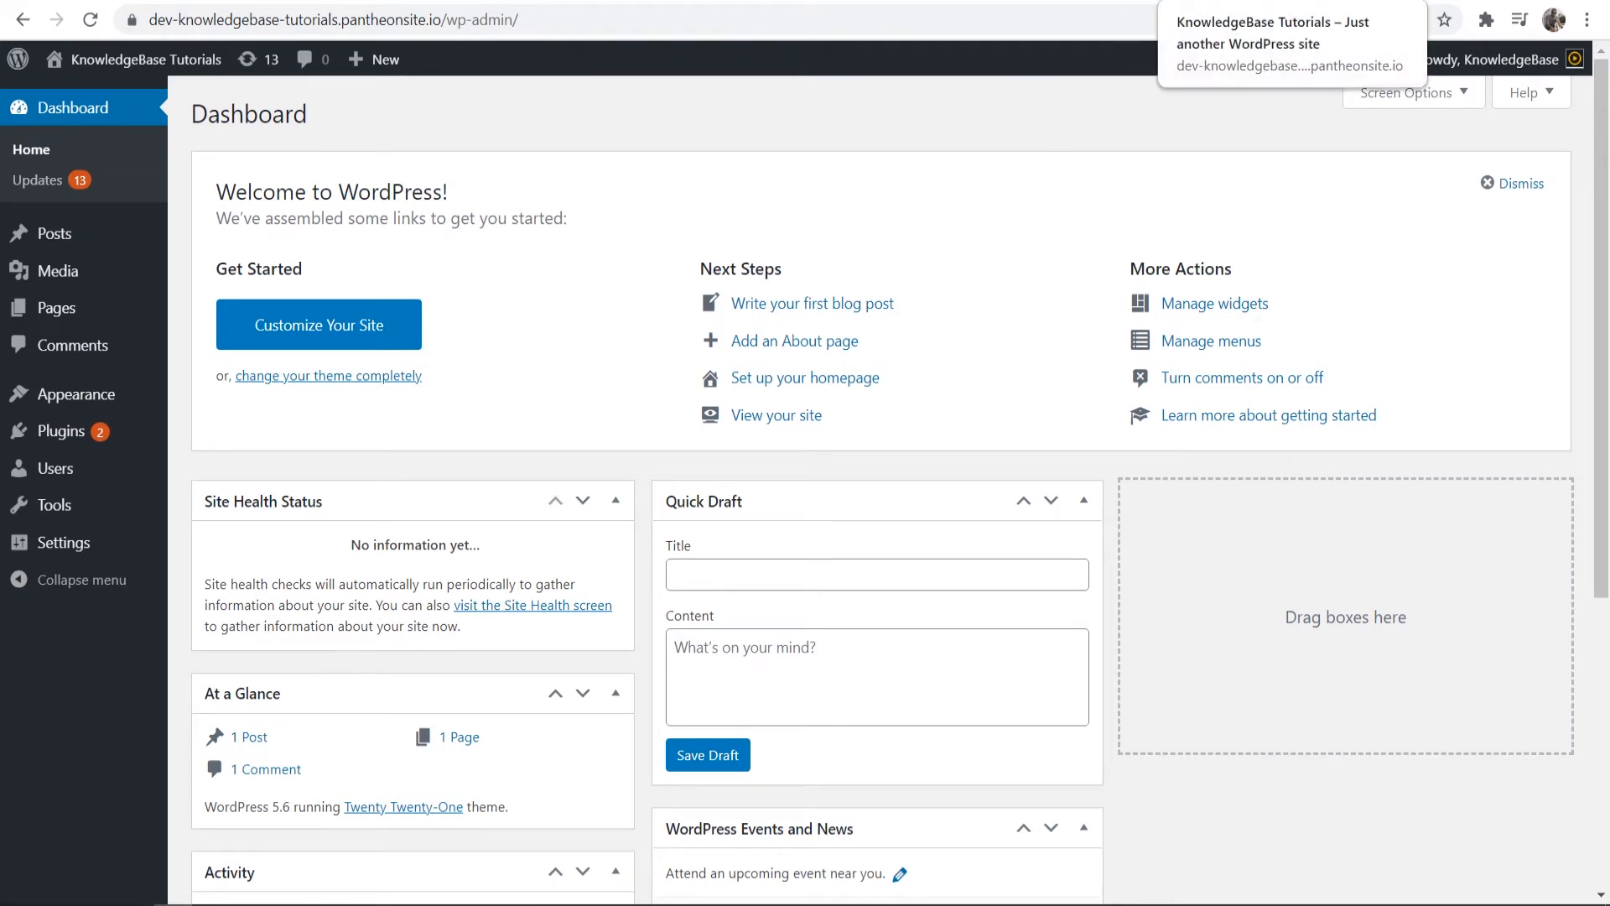
{"action": "left_click", "coordinate": [1233, 1]}
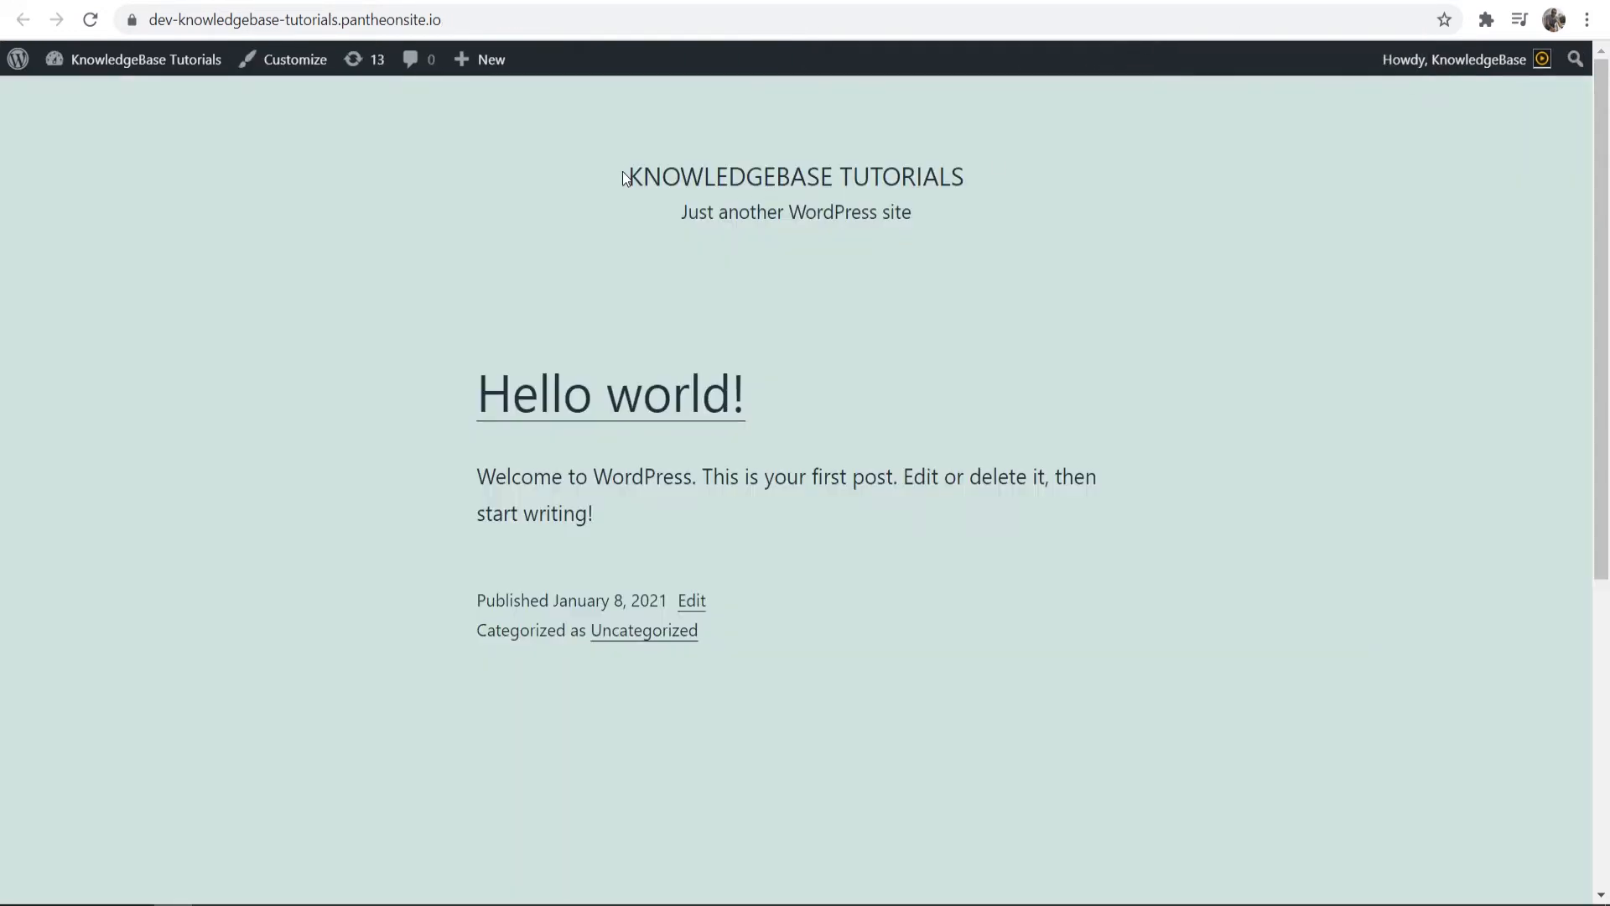
{"action": "left_click_drag", "start_coordinate": [625, 177], "coordinate": [1140, 646]}
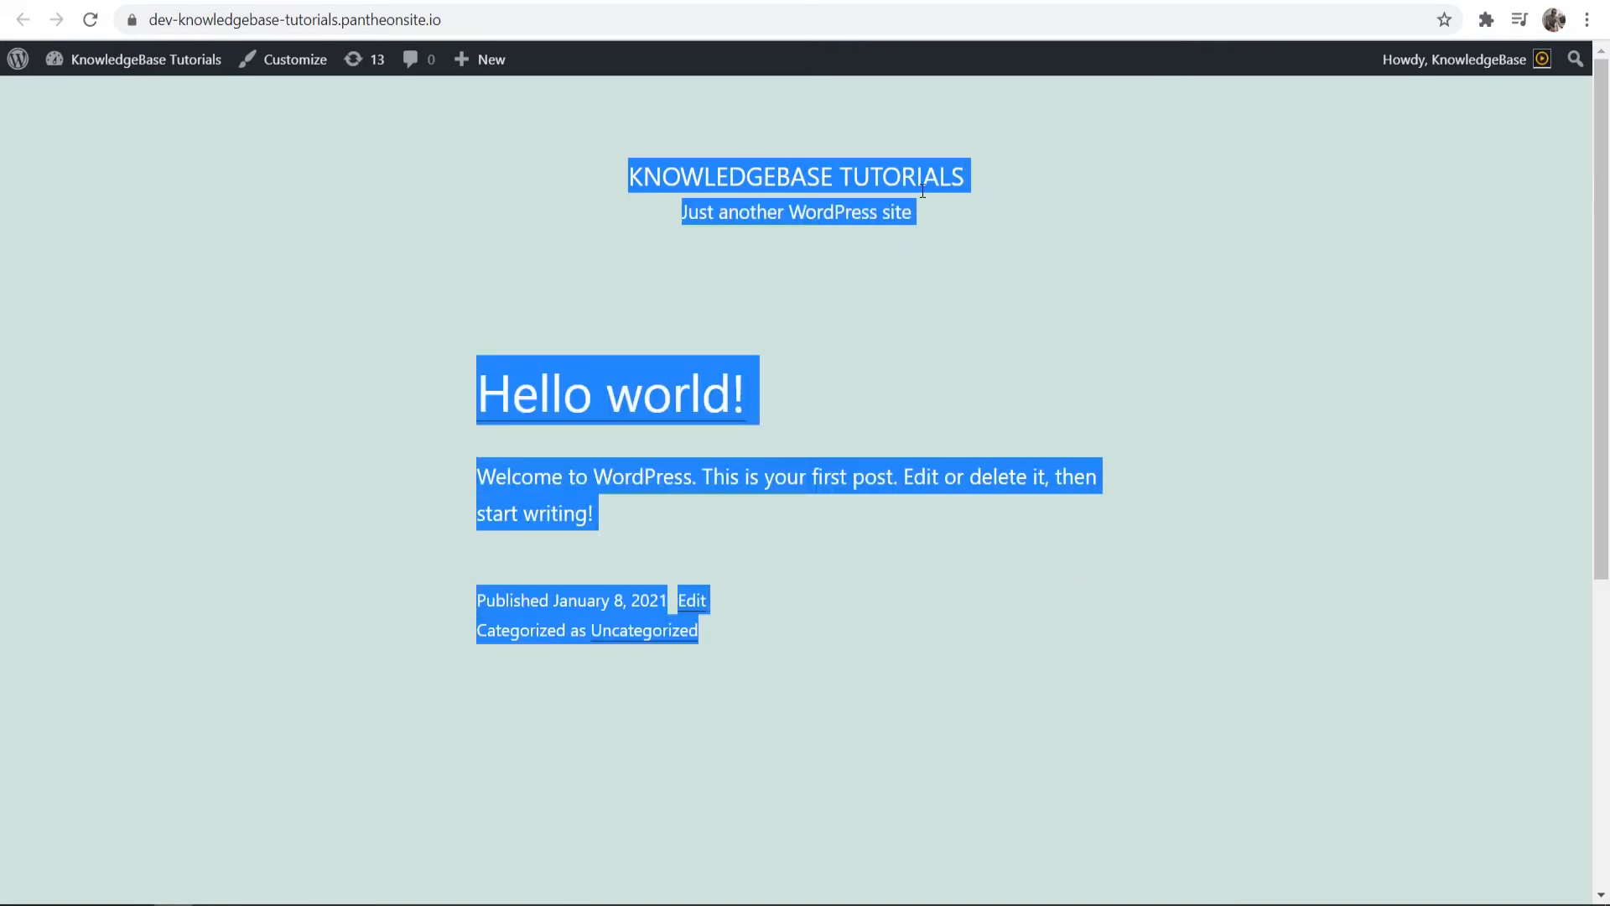
{"action": "left_click", "coordinate": [975, 244]}
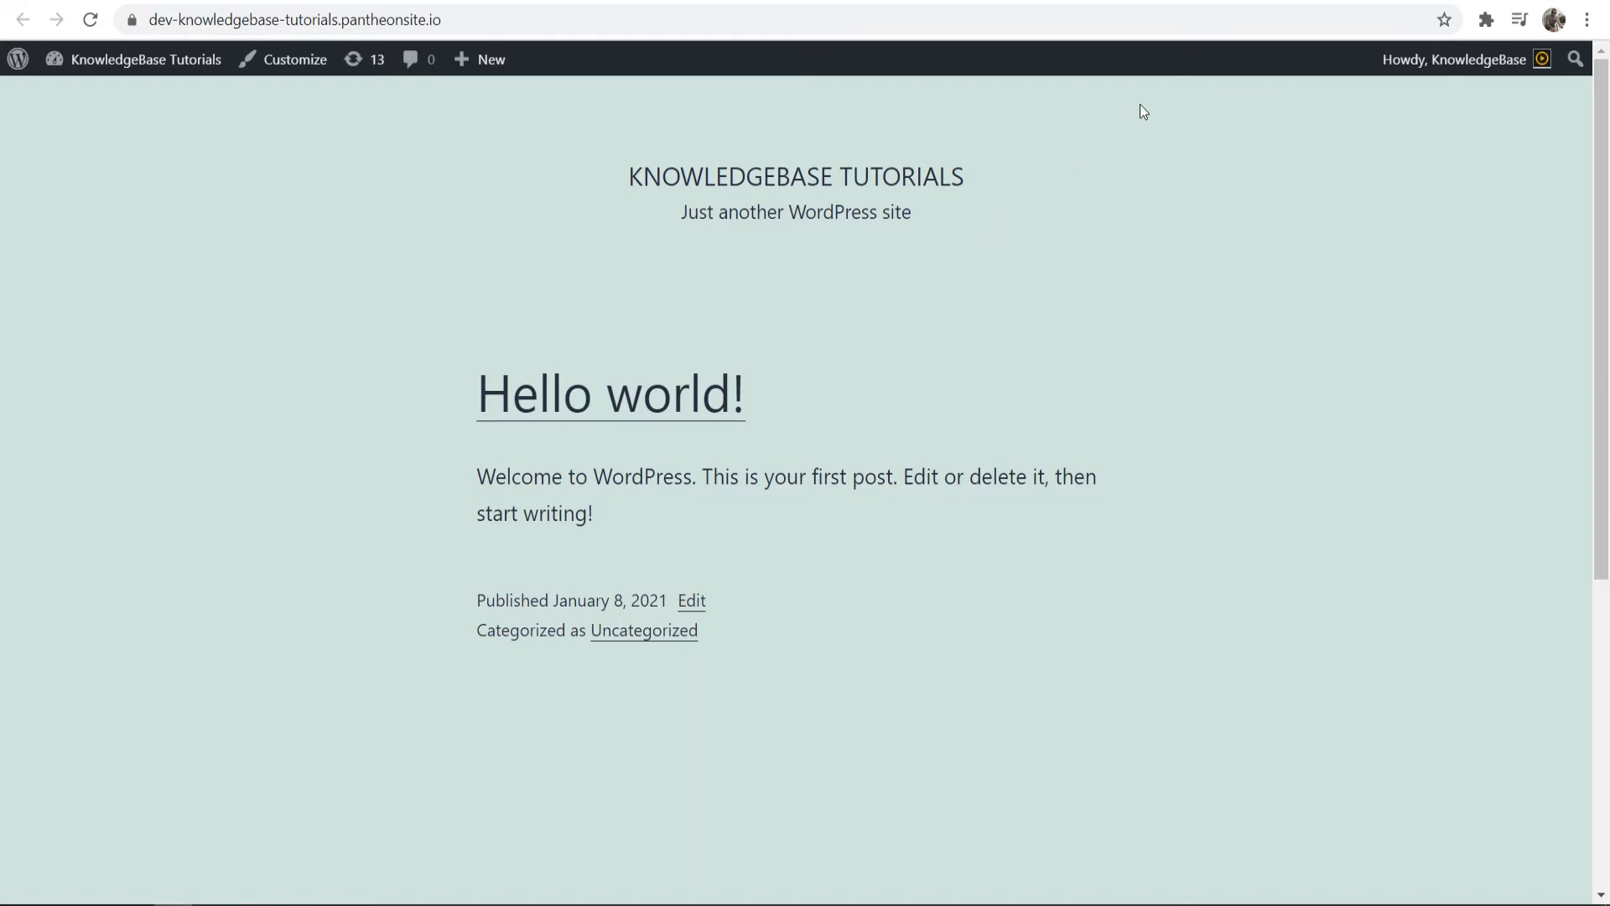
- Return to the WordPress dashboard and browse the installed themes
{"action": "key", "text": "ctrl+Tab"}
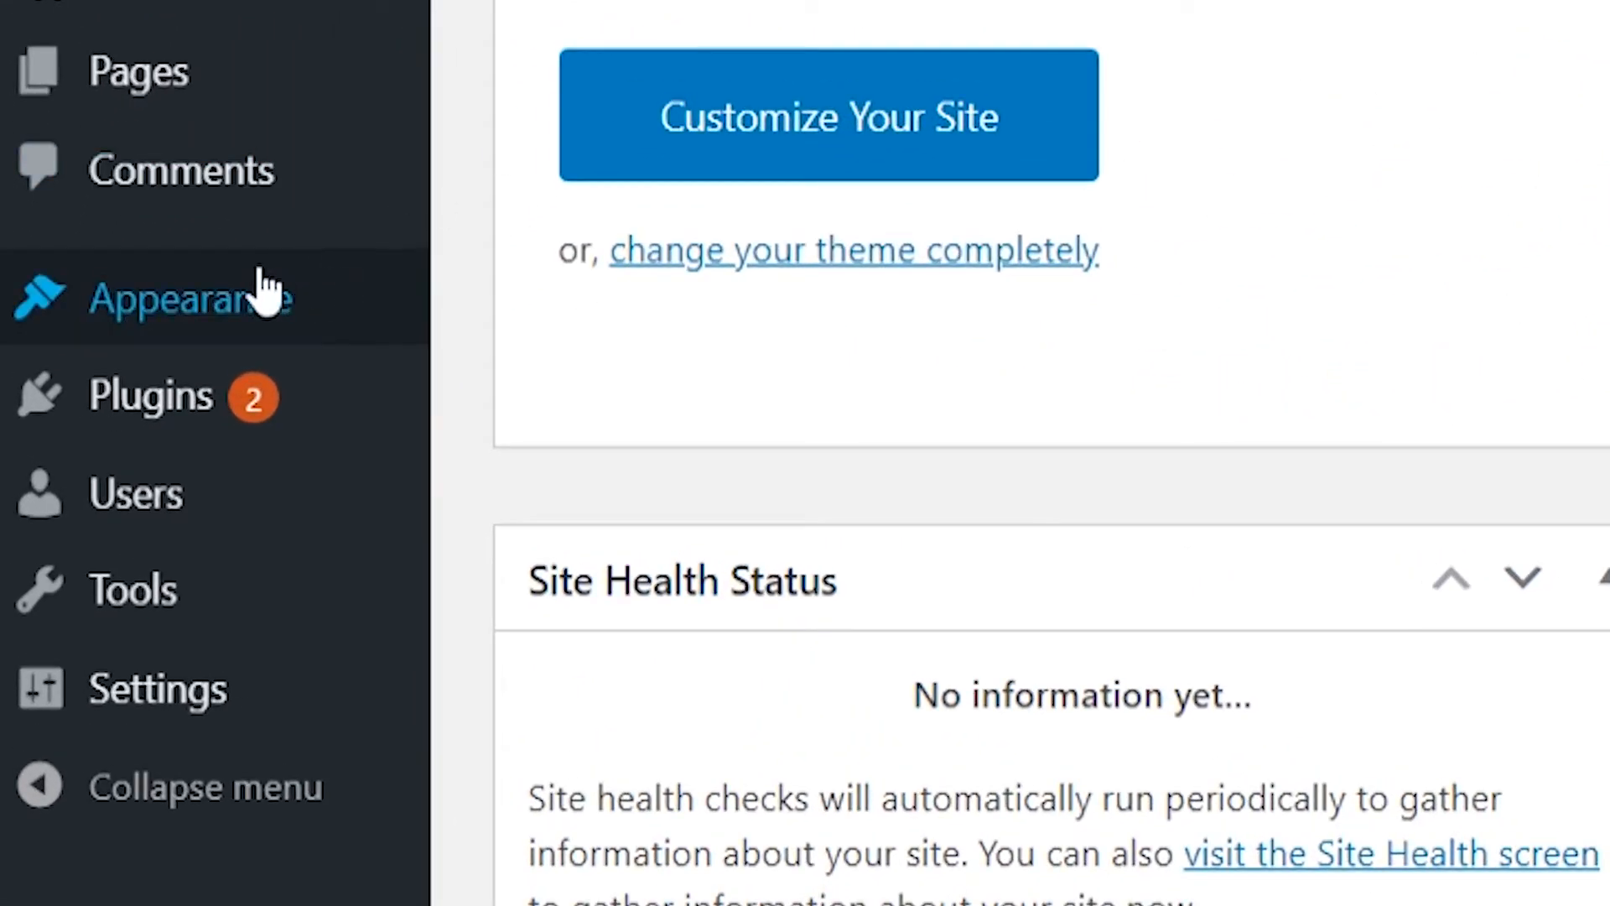
{"action": "mouse_move", "coordinate": [126, 305]}
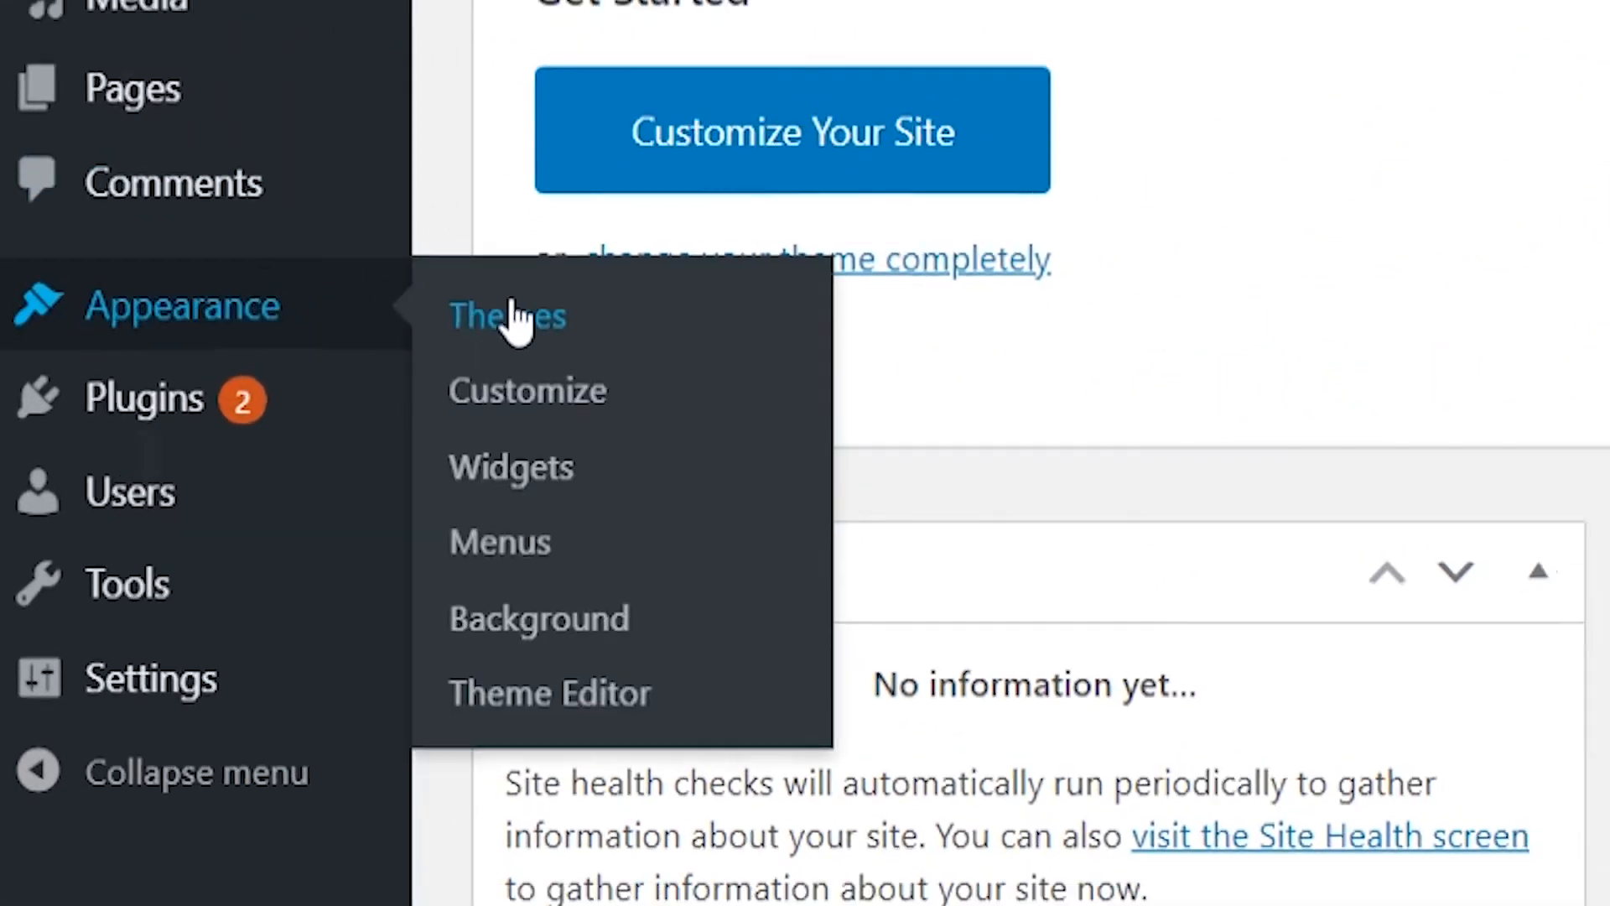
{"action": "left_click", "coordinate": [513, 317]}
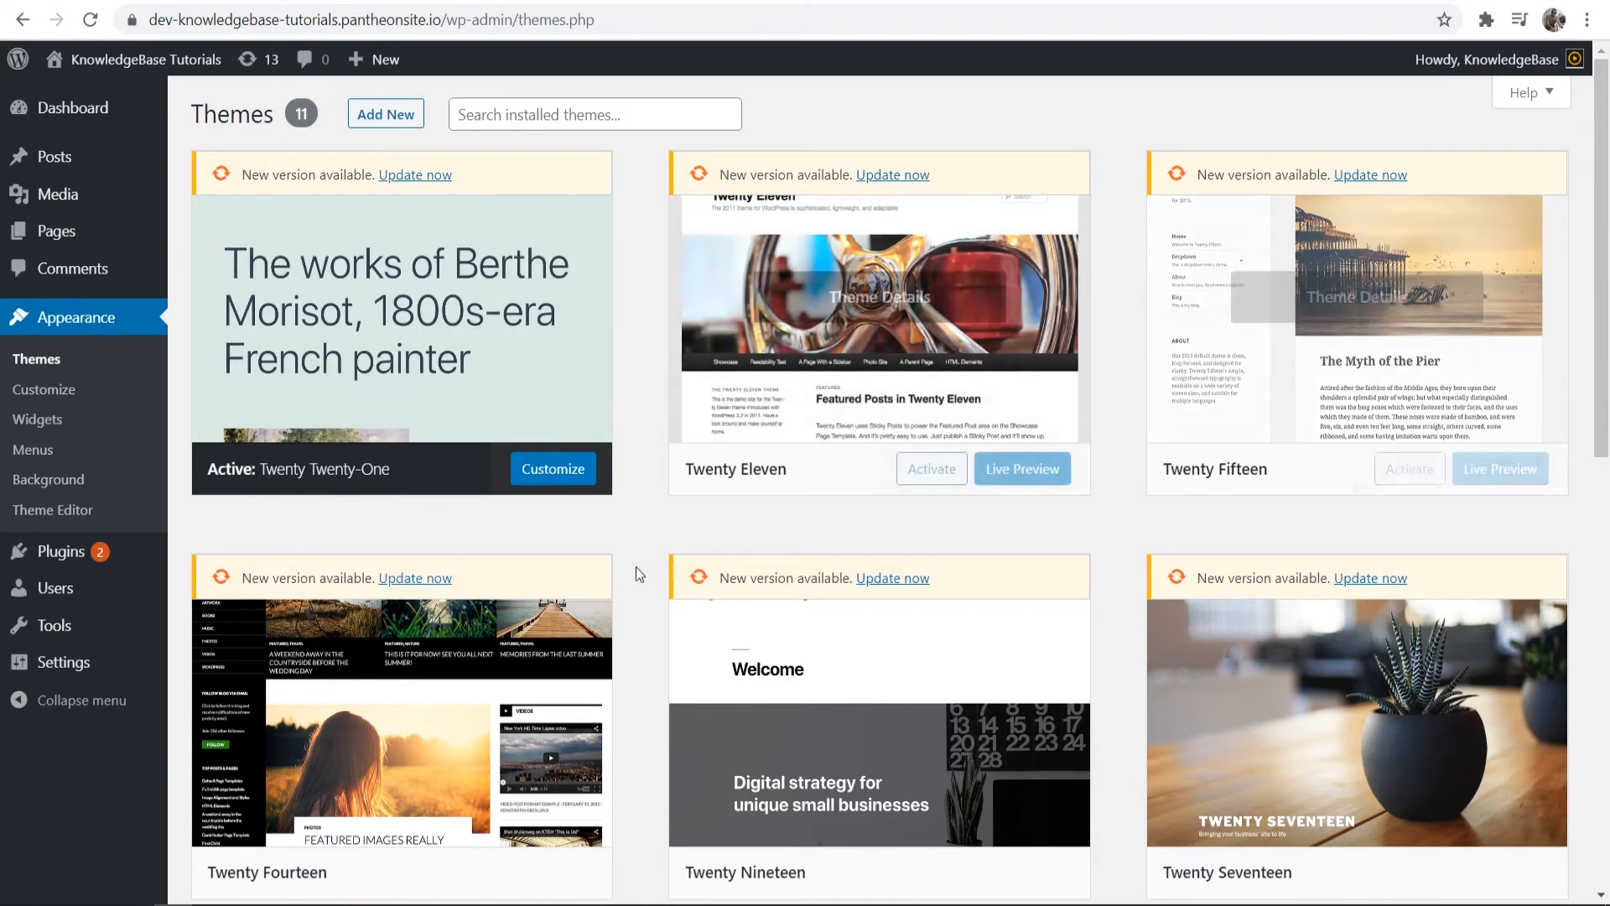
{"action": "scroll", "coordinate": [661, 379], "scroll_direction": "down", "scroll_amount": 1}
{"action": "scroll", "coordinate": [660, 379], "scroll_direction": "down", "scroll_amount": 10}
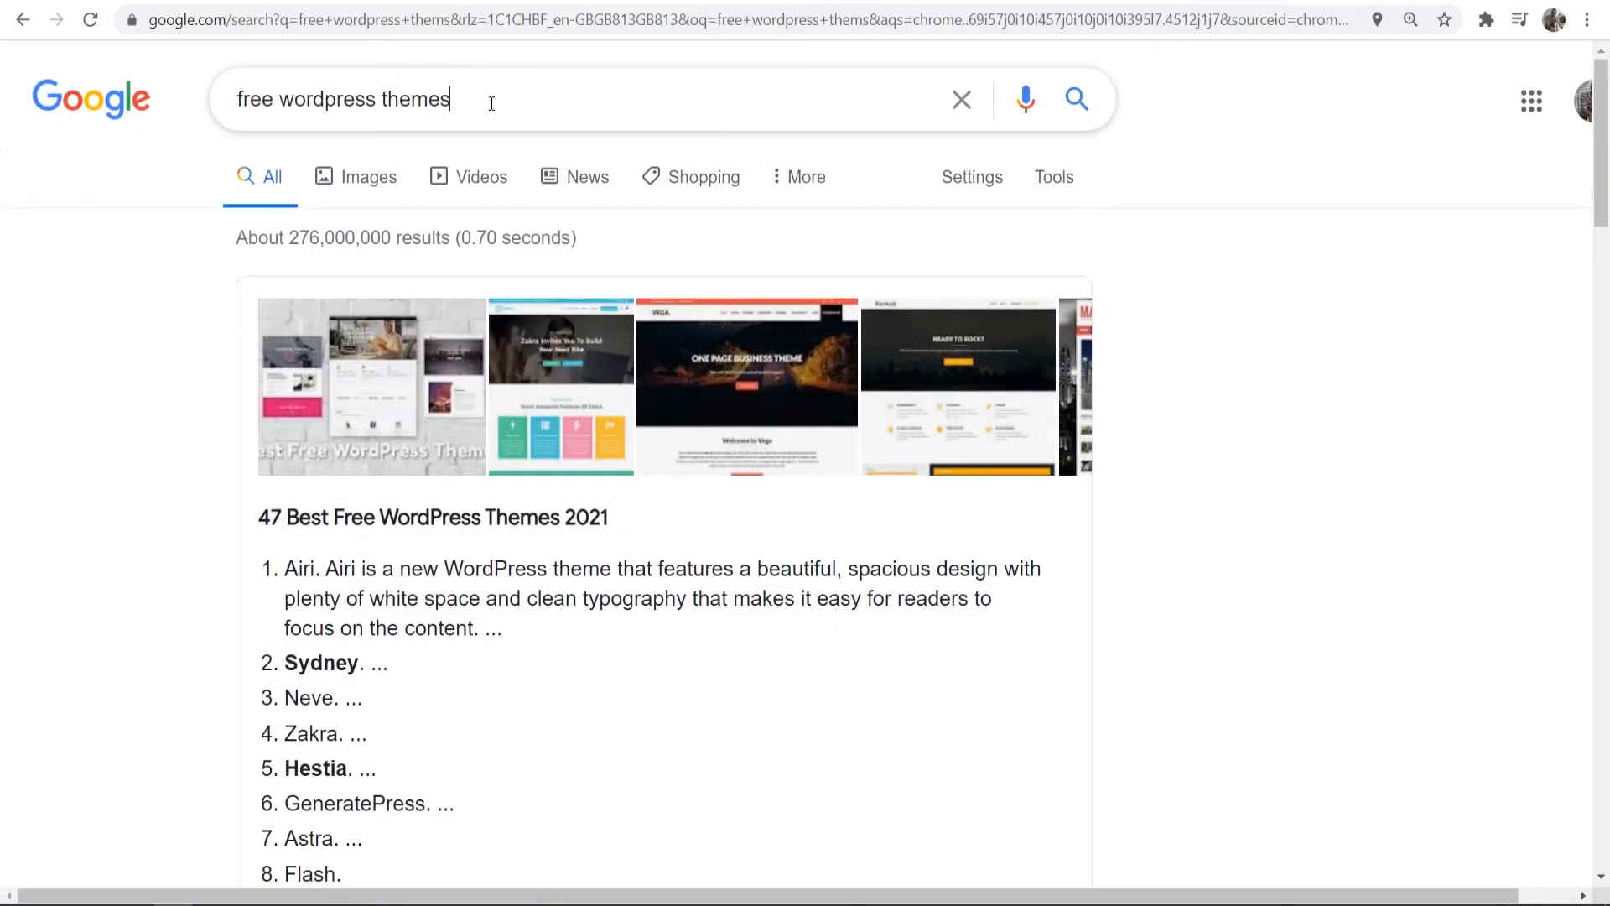
- Look through the Google results for "free wordpress themes" and open ThemeForest's free WordPress themes page
{"action": "left_click_drag", "start_coordinate": [493, 99], "coordinate": [151, 113]}
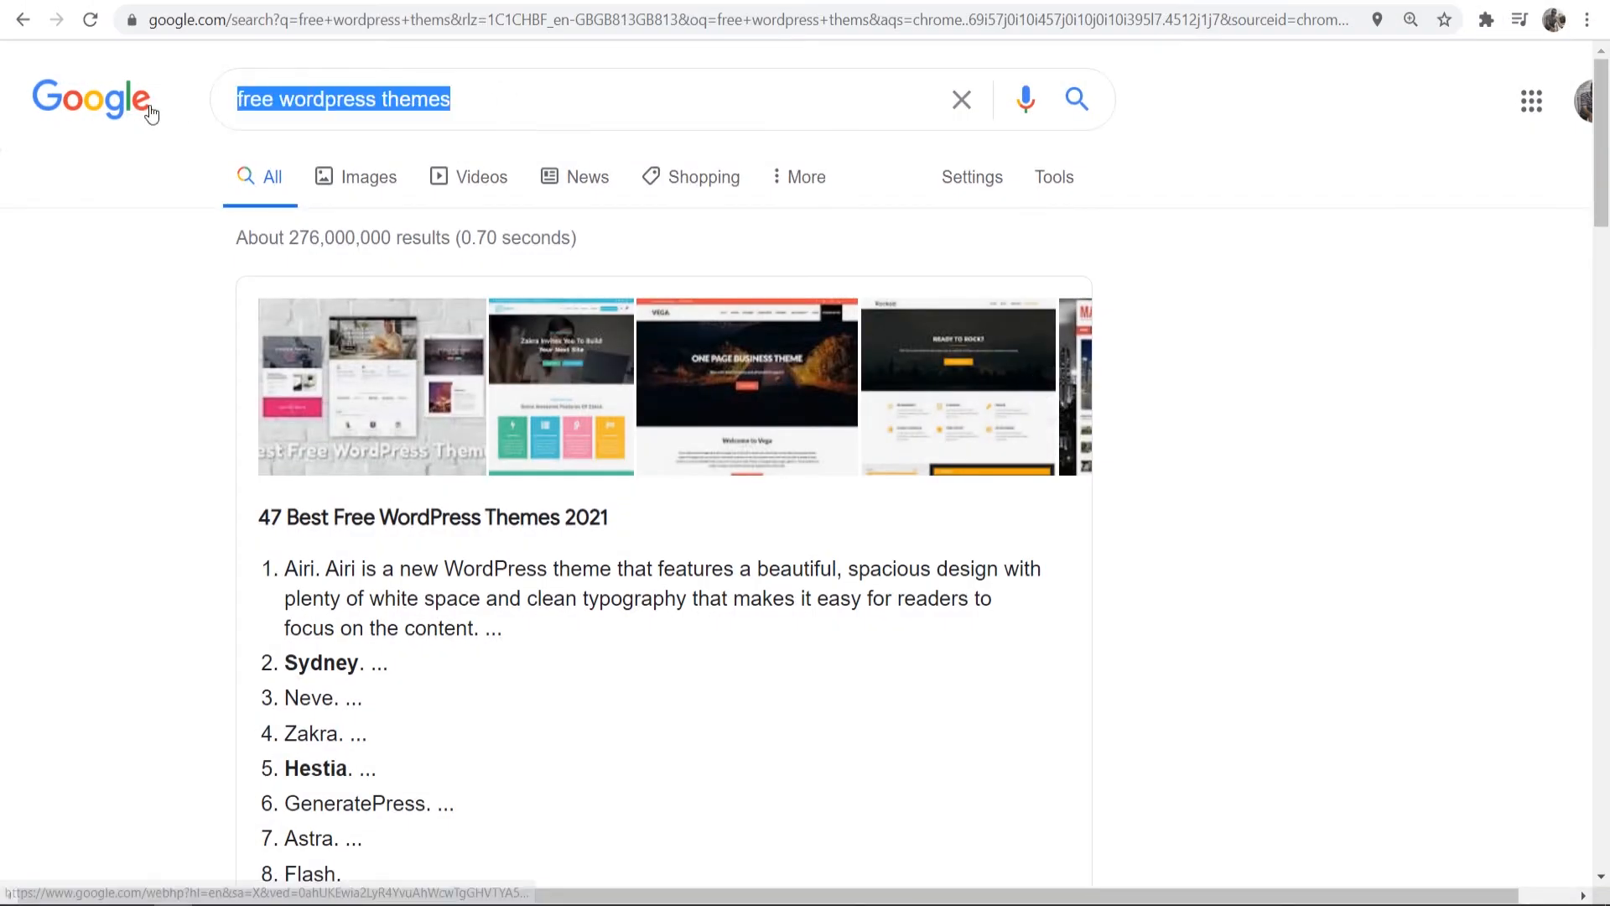
{"action": "left_click", "coordinate": [123, 255]}
{"action": "scroll", "coordinate": [123, 257], "scroll_direction": "down", "scroll_amount": 7}
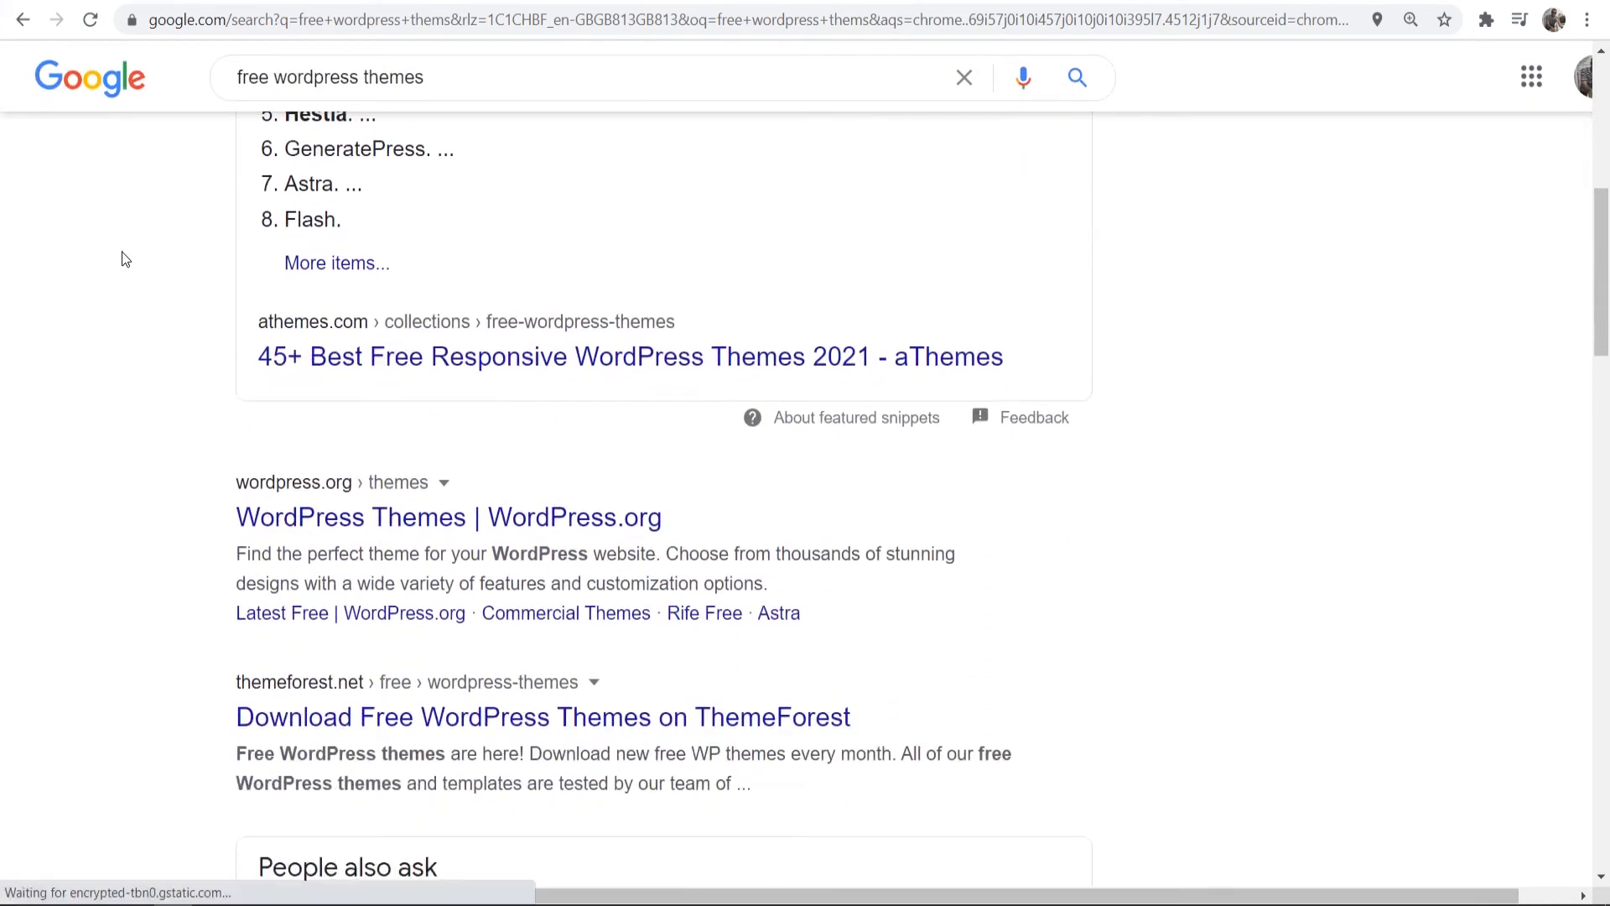
{"action": "scroll", "coordinate": [151, 344], "scroll_direction": "down", "scroll_amount": 1}
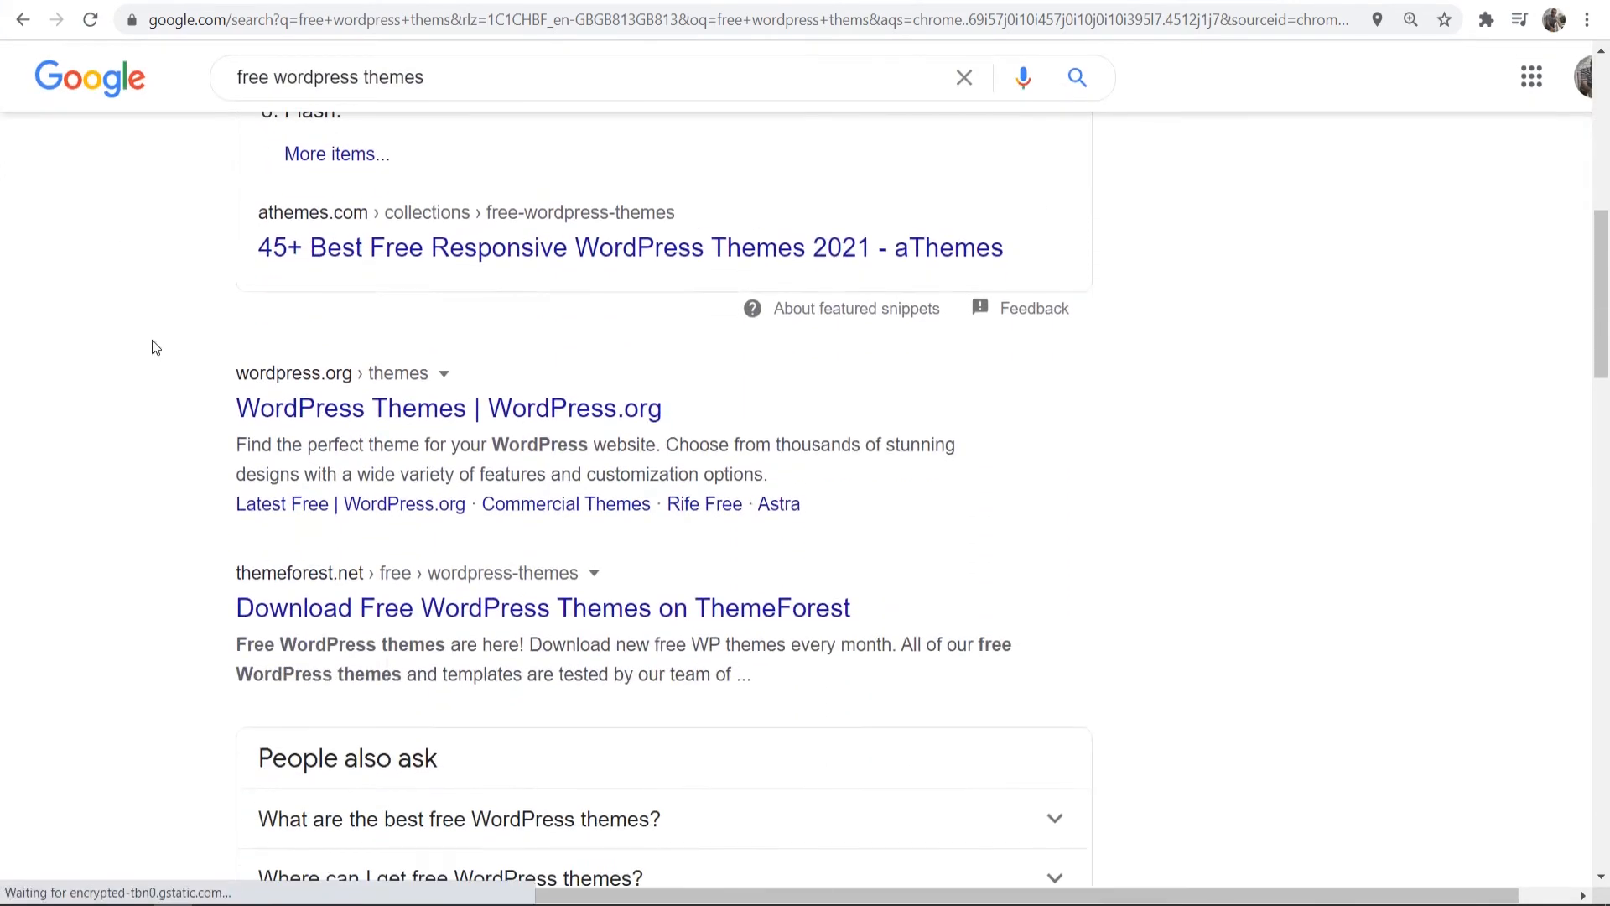
{"action": "left_click", "coordinate": [300, 609]}
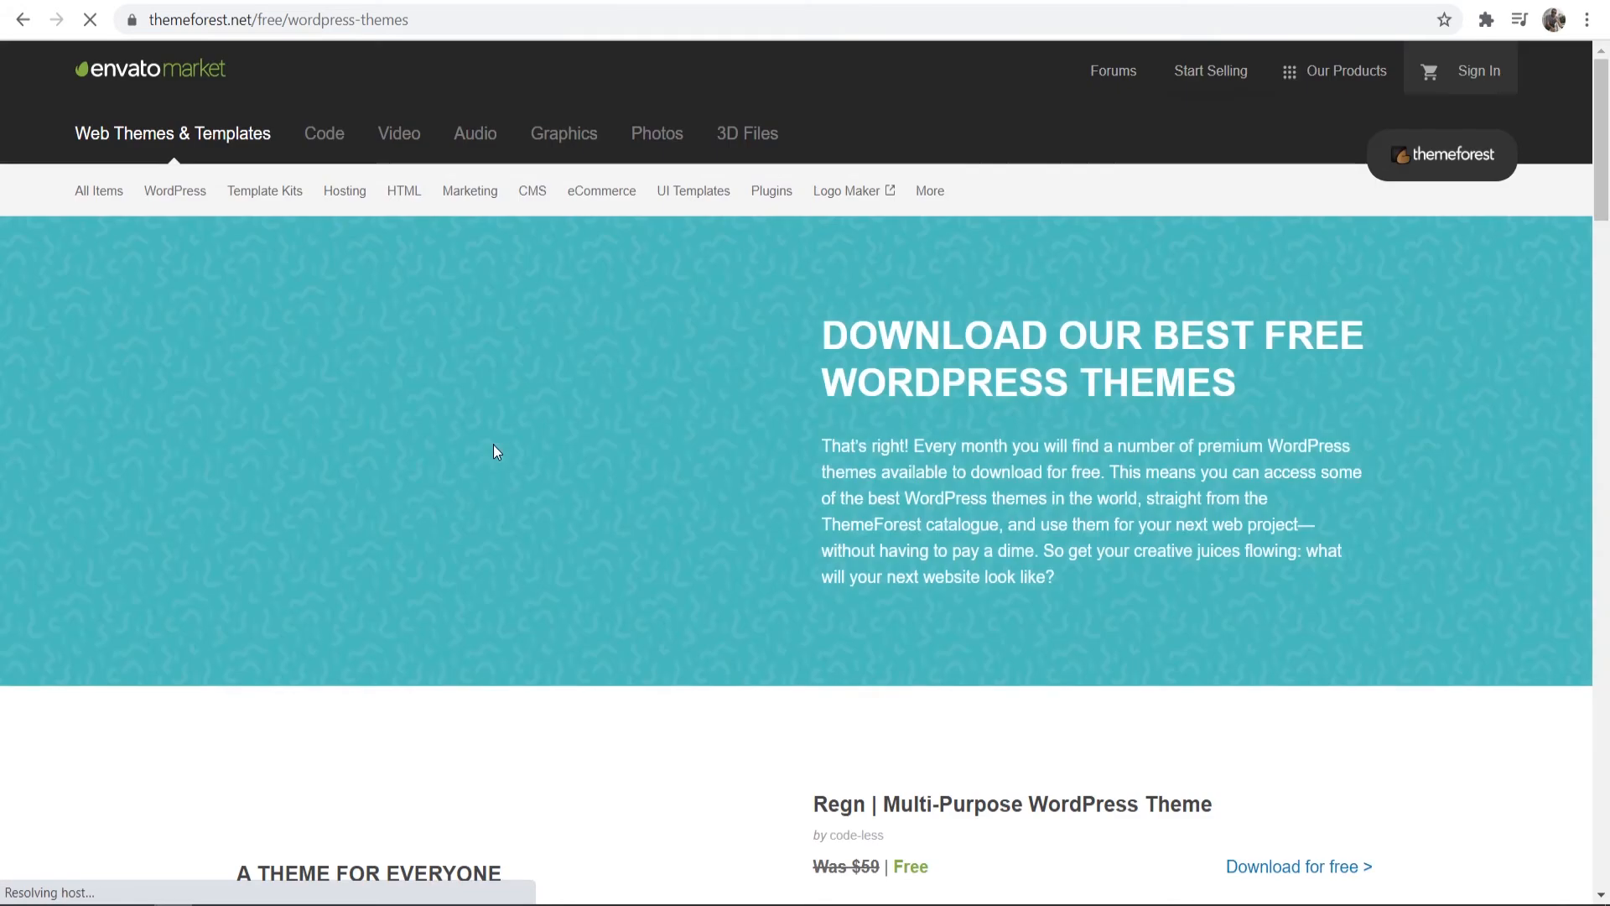
- Look through the free themes offered on ThemeForest's free WordPress themes page
{"action": "scroll", "coordinate": [1547, 521], "scroll_direction": "down", "scroll_amount": 2}
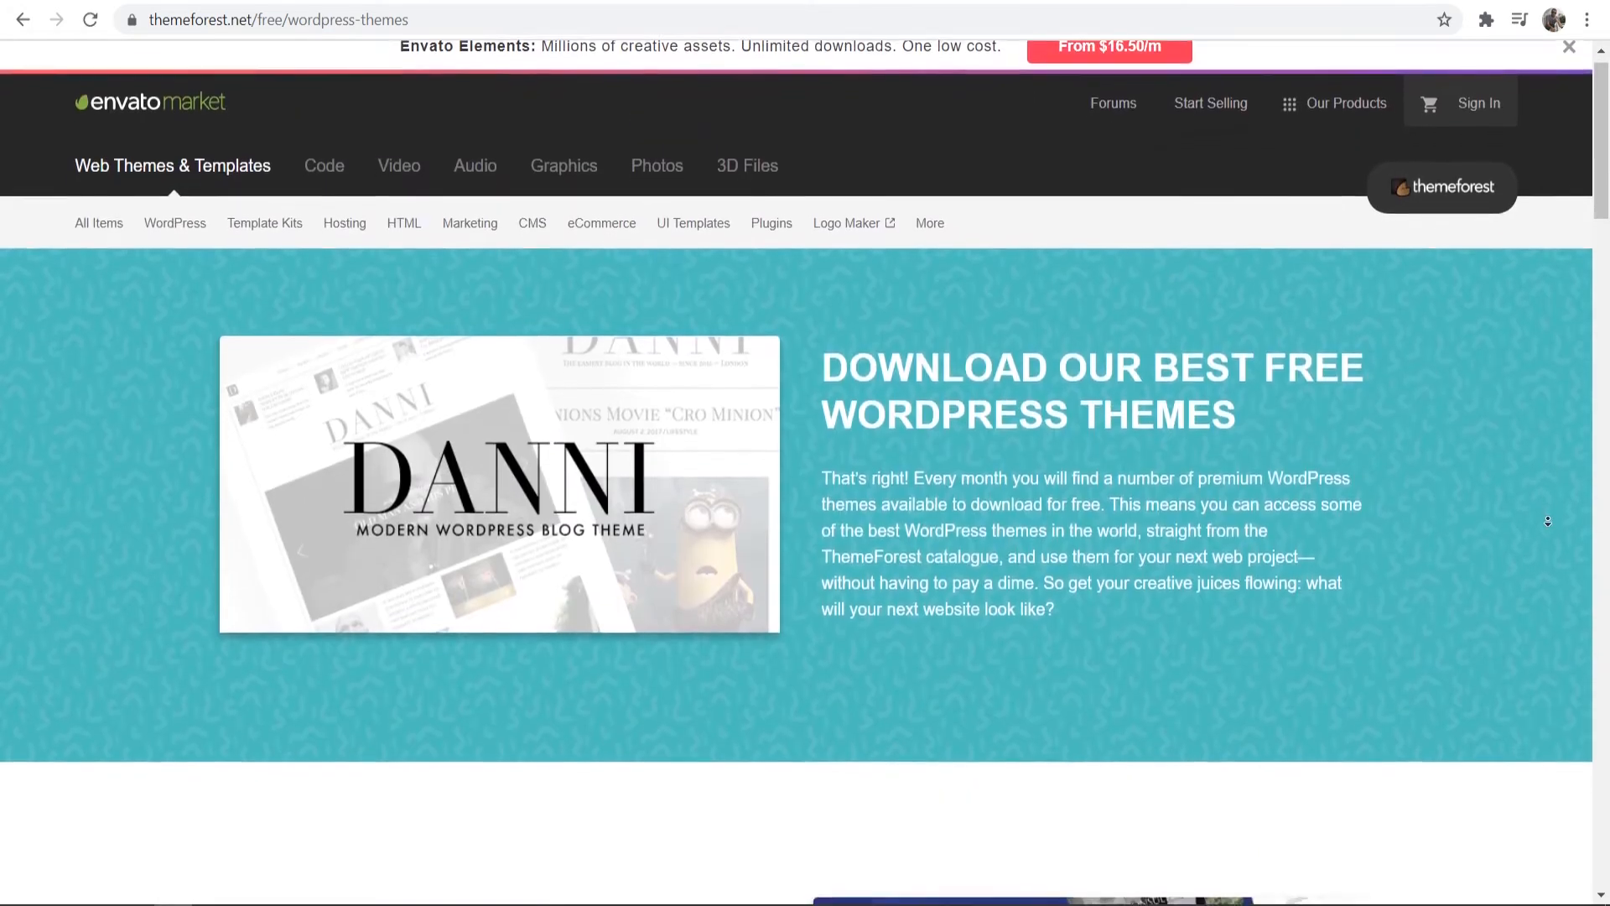
{"action": "scroll", "coordinate": [1547, 541], "scroll_direction": "down", "scroll_amount": 3}
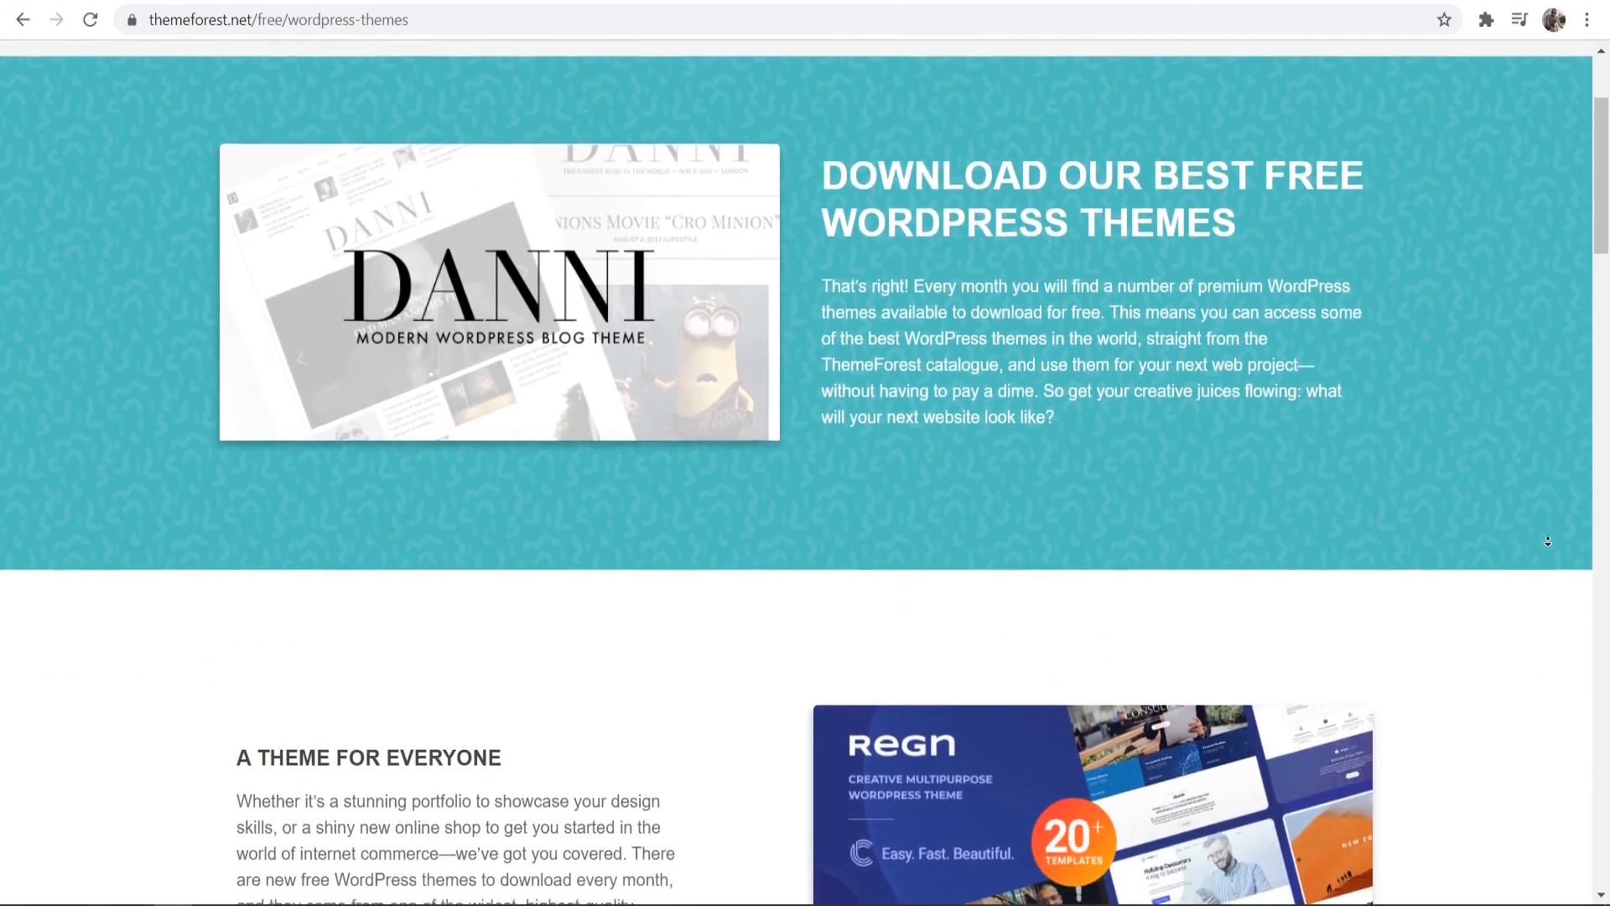
{"action": "scroll", "coordinate": [1547, 541], "scroll_direction": "down", "scroll_amount": 3}
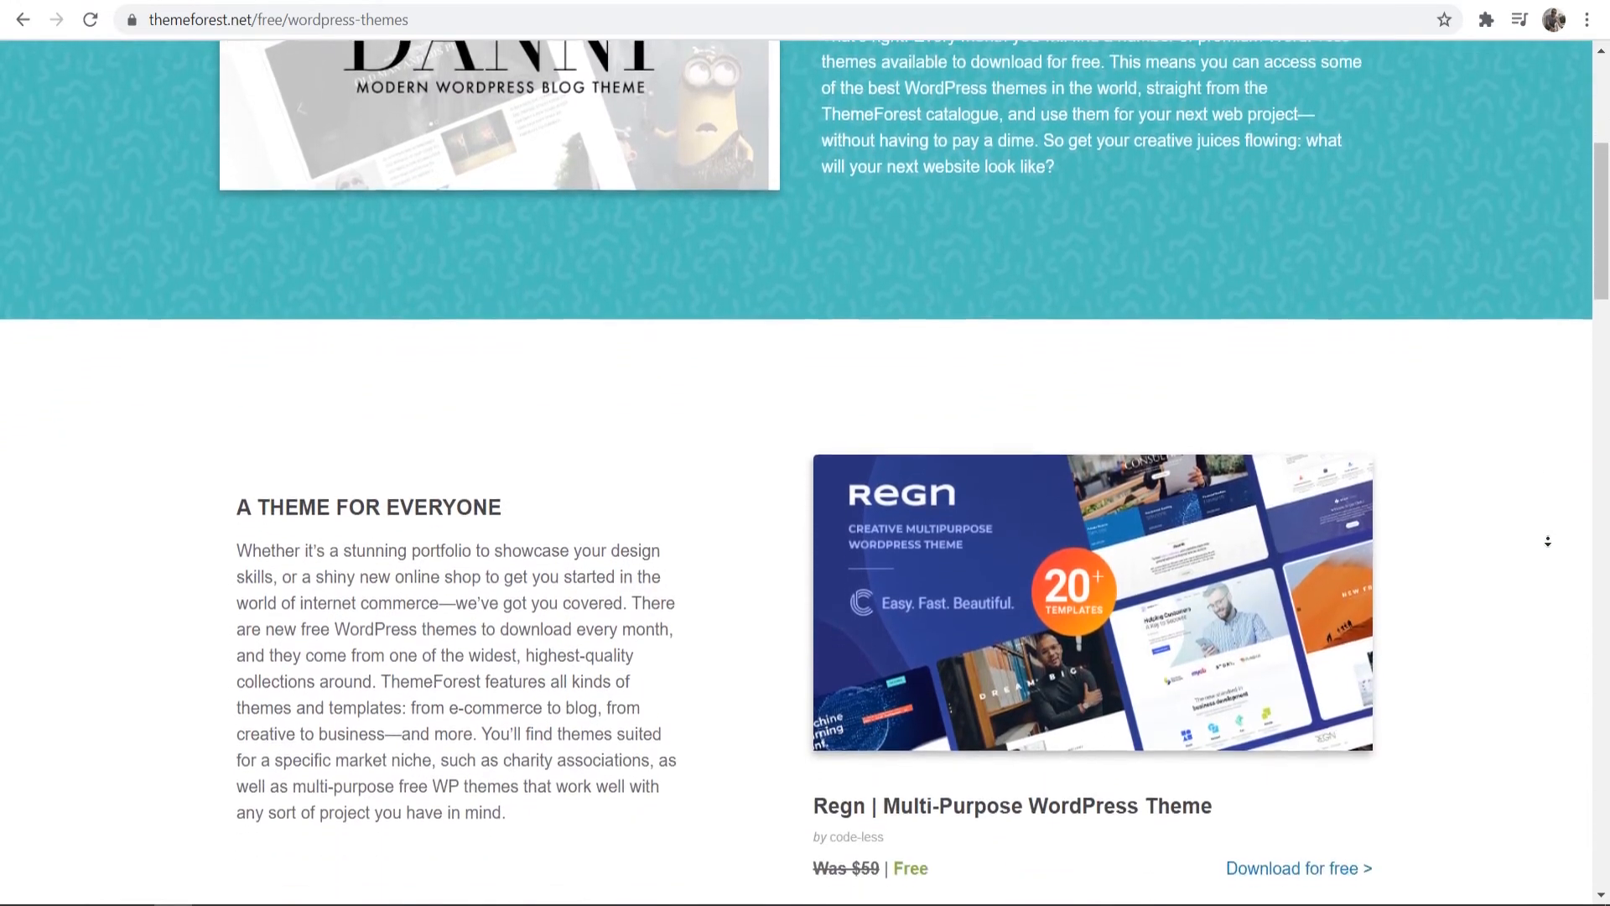
{"action": "scroll", "coordinate": [1548, 541], "scroll_direction": "down", "scroll_amount": 3}
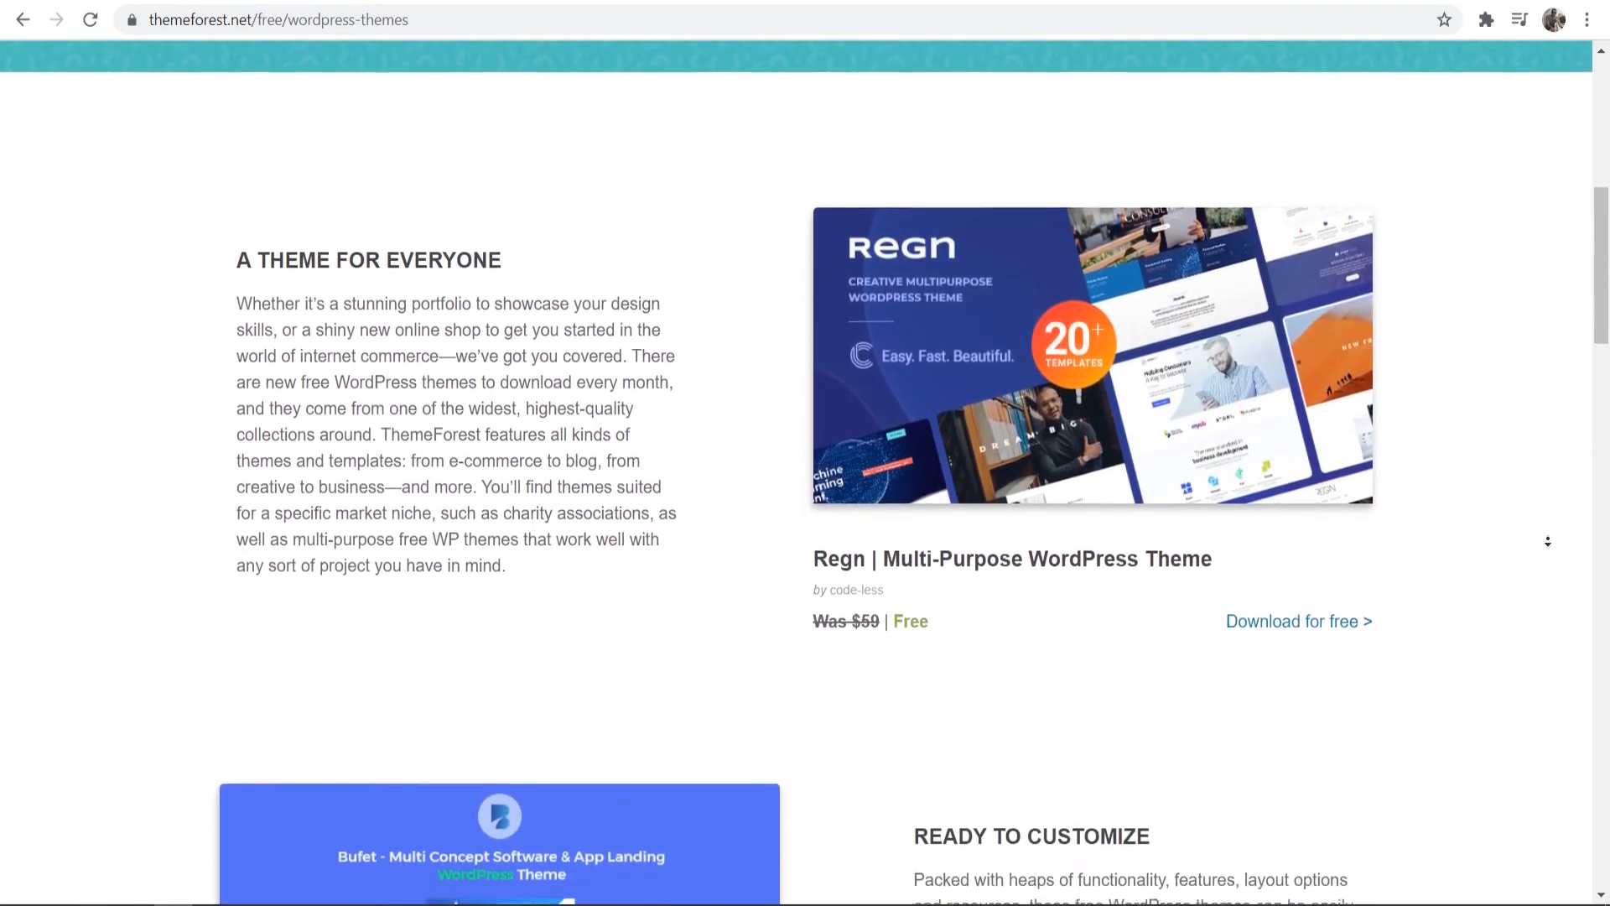
{"action": "scroll", "coordinate": [1548, 541], "scroll_direction": "down", "scroll_amount": 2}
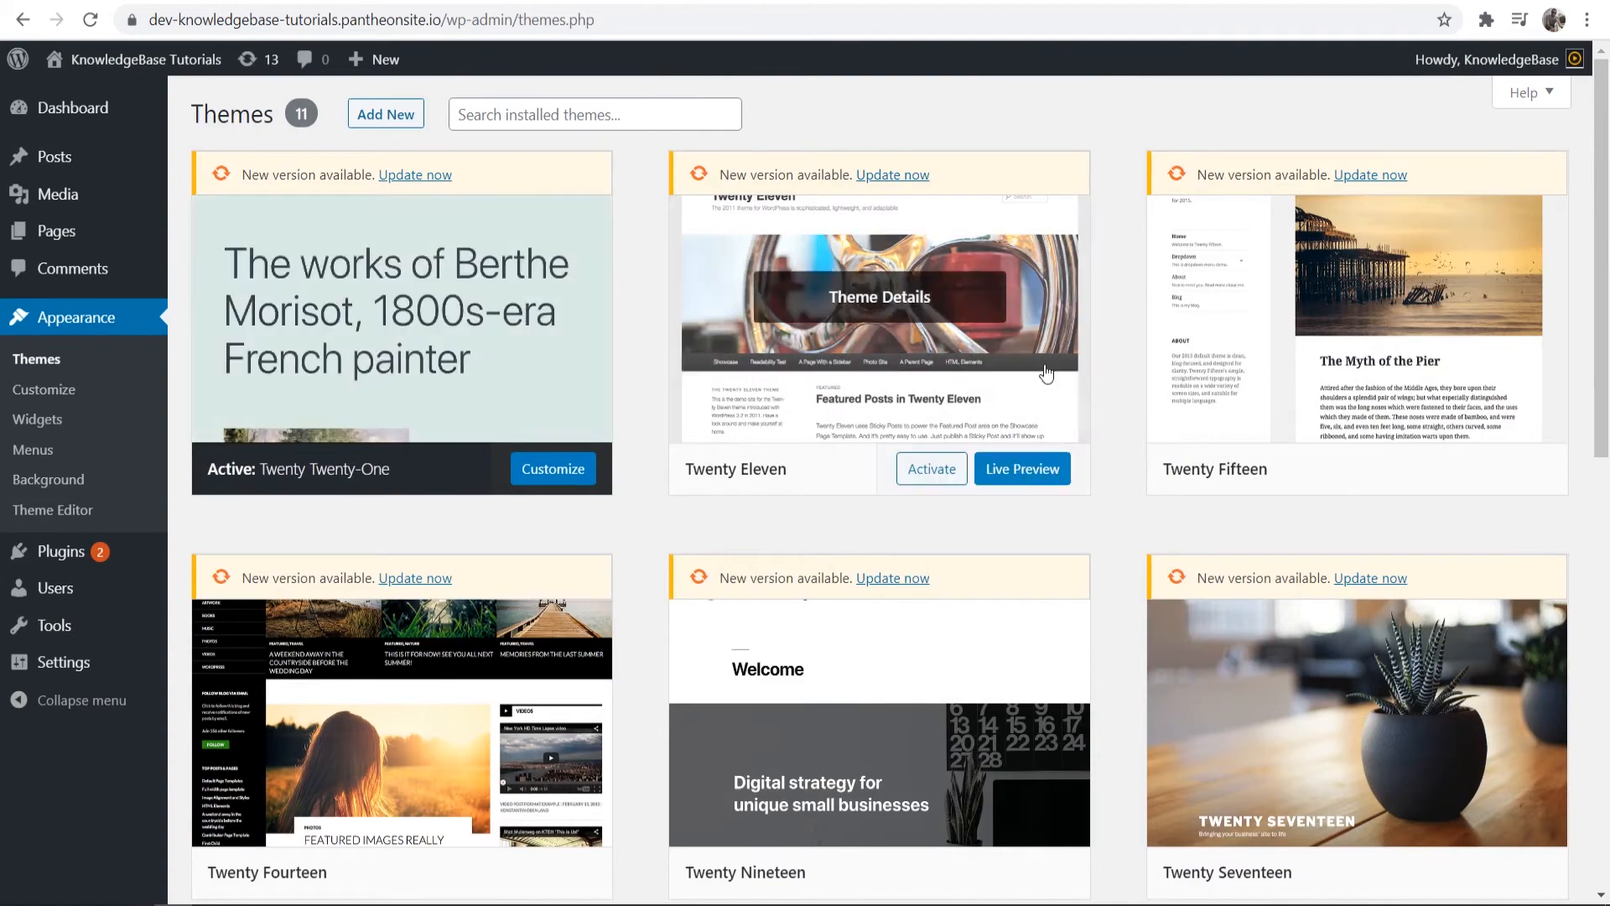
- Activate the installed Twenty Sixteen theme and reload the site's public homepage to view it
{"action": "scroll", "coordinate": [782, 321], "scroll_direction": "down", "scroll_amount": 5}
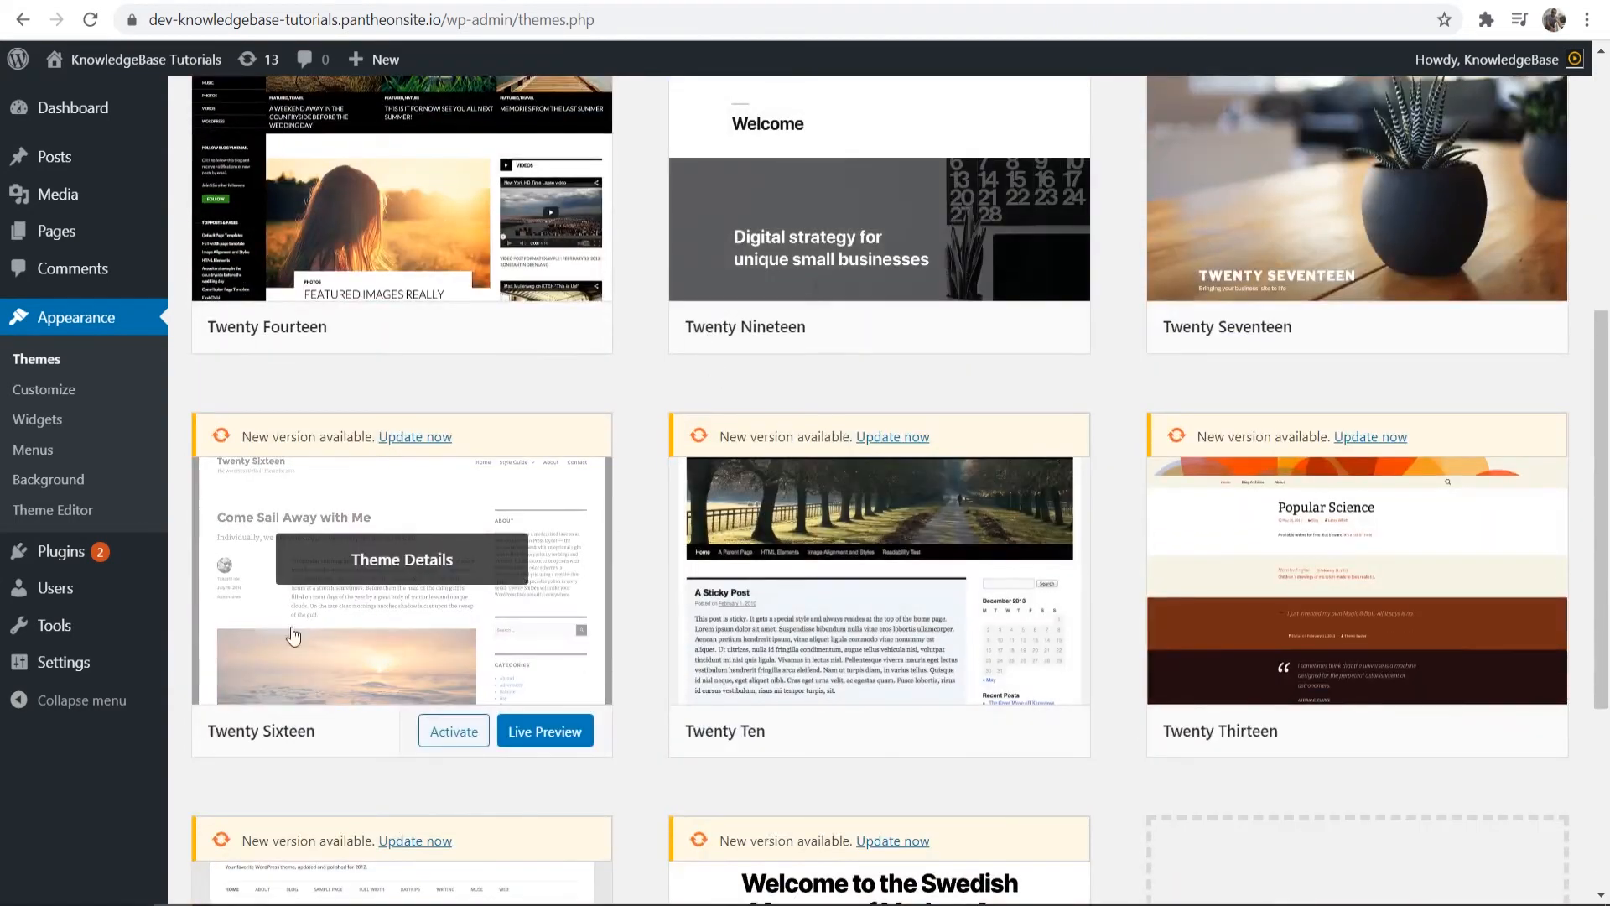
{"action": "left_click", "coordinate": [453, 734]}
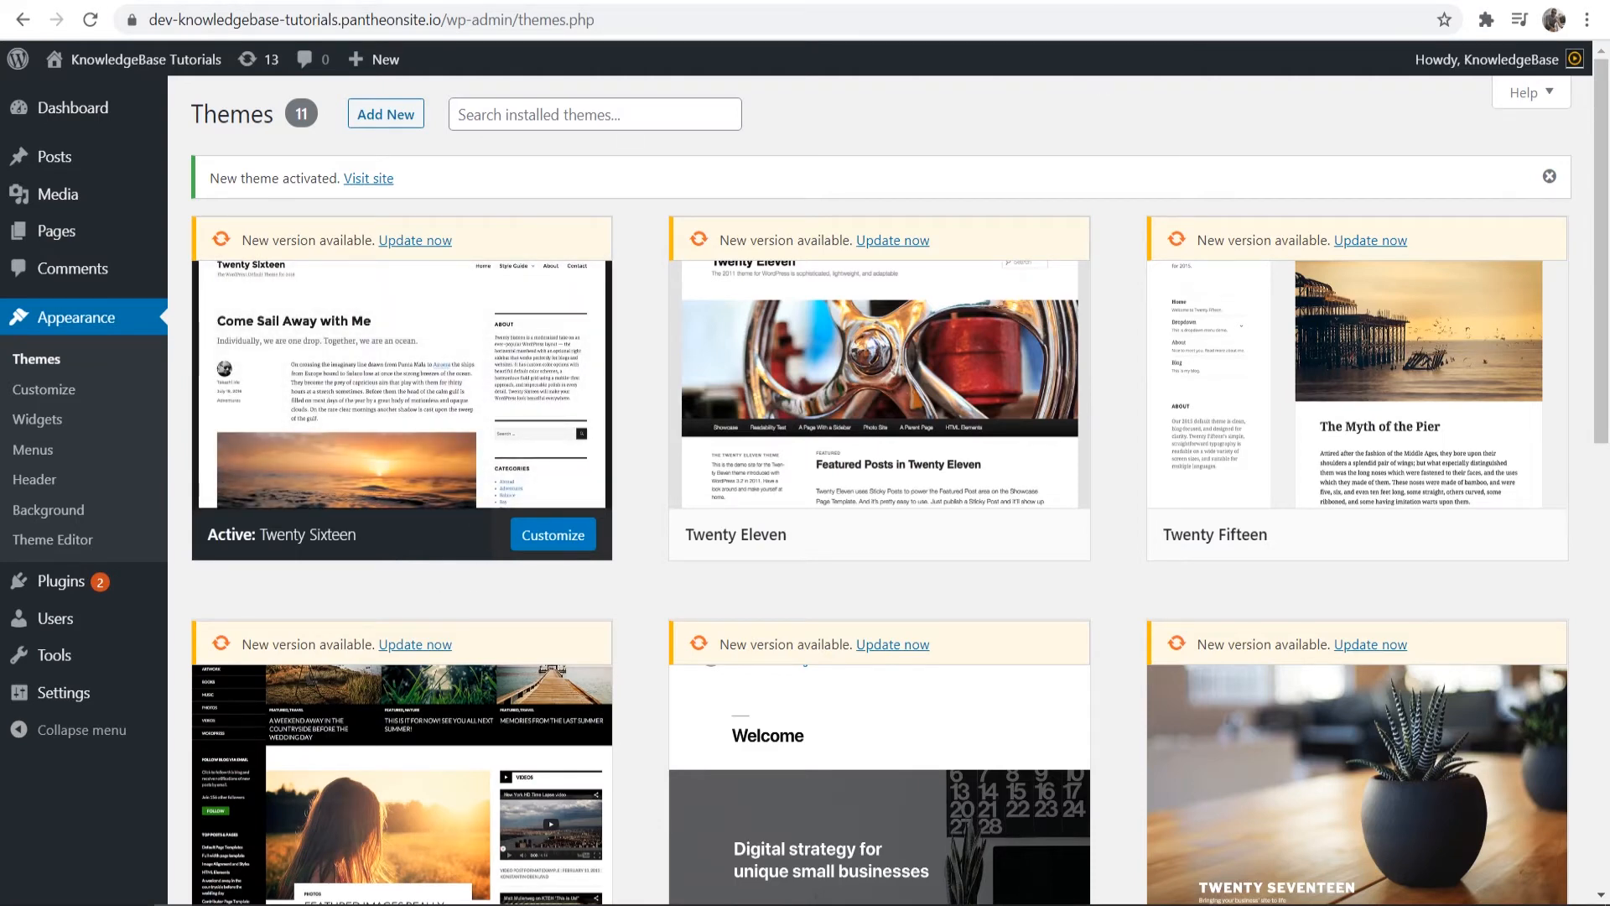
{"action": "left_click", "coordinate": [92, 2]}
{"action": "left_click", "coordinate": [90, 19]}
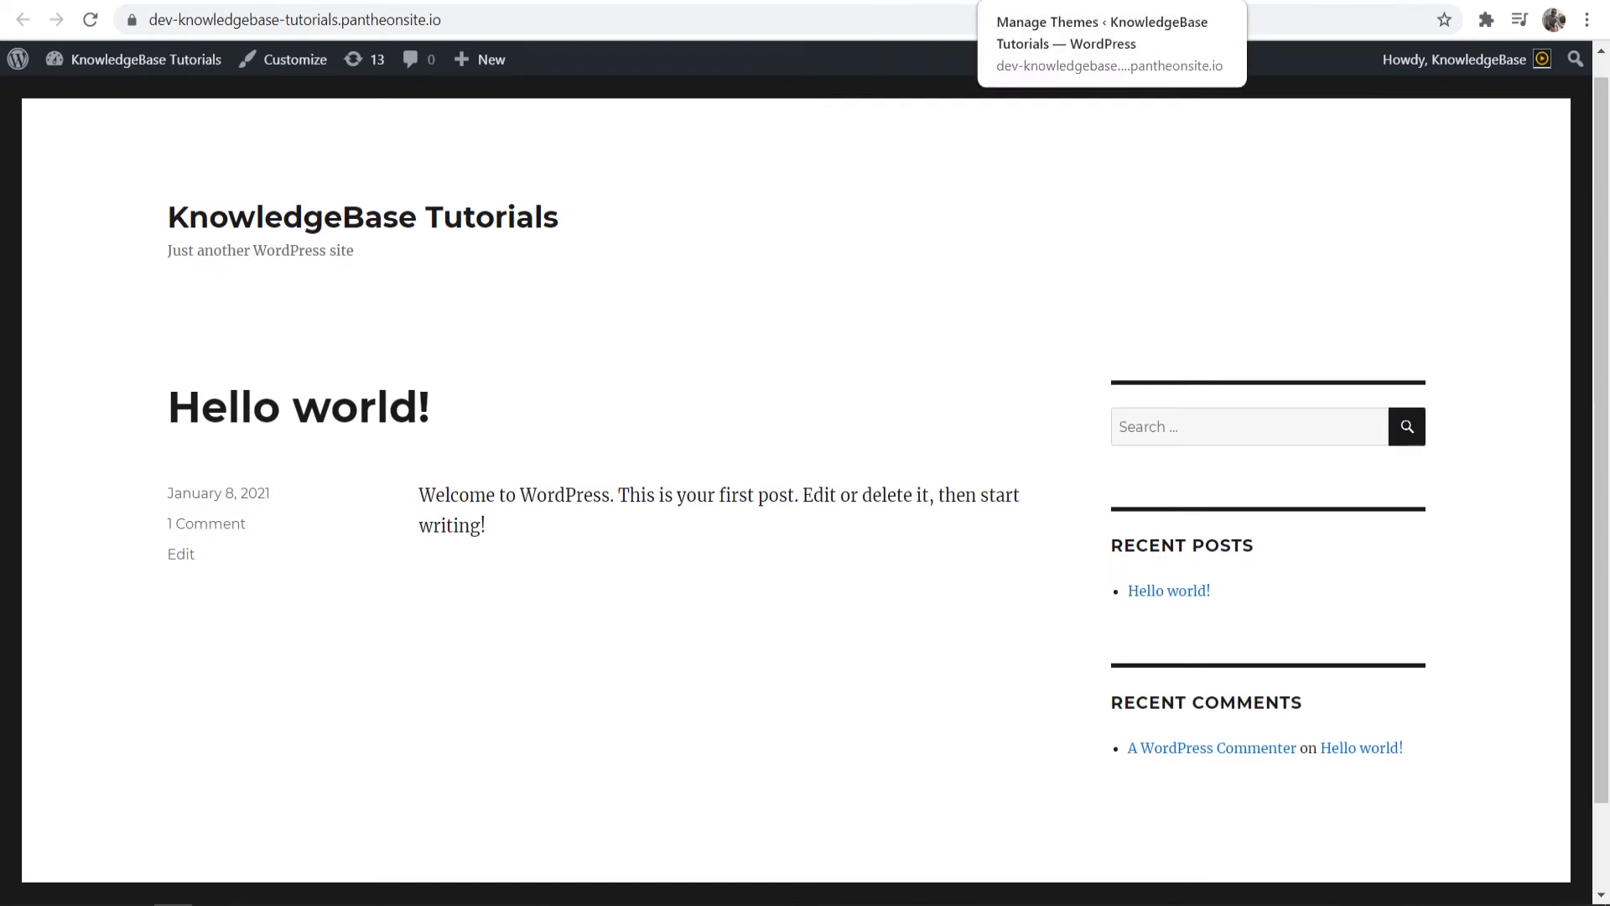
- Return to the WordPress dashboard, open the theme customizer's Site Identity settings and clear the site's tagline
{"action": "left_click", "coordinate": [1073, 1]}
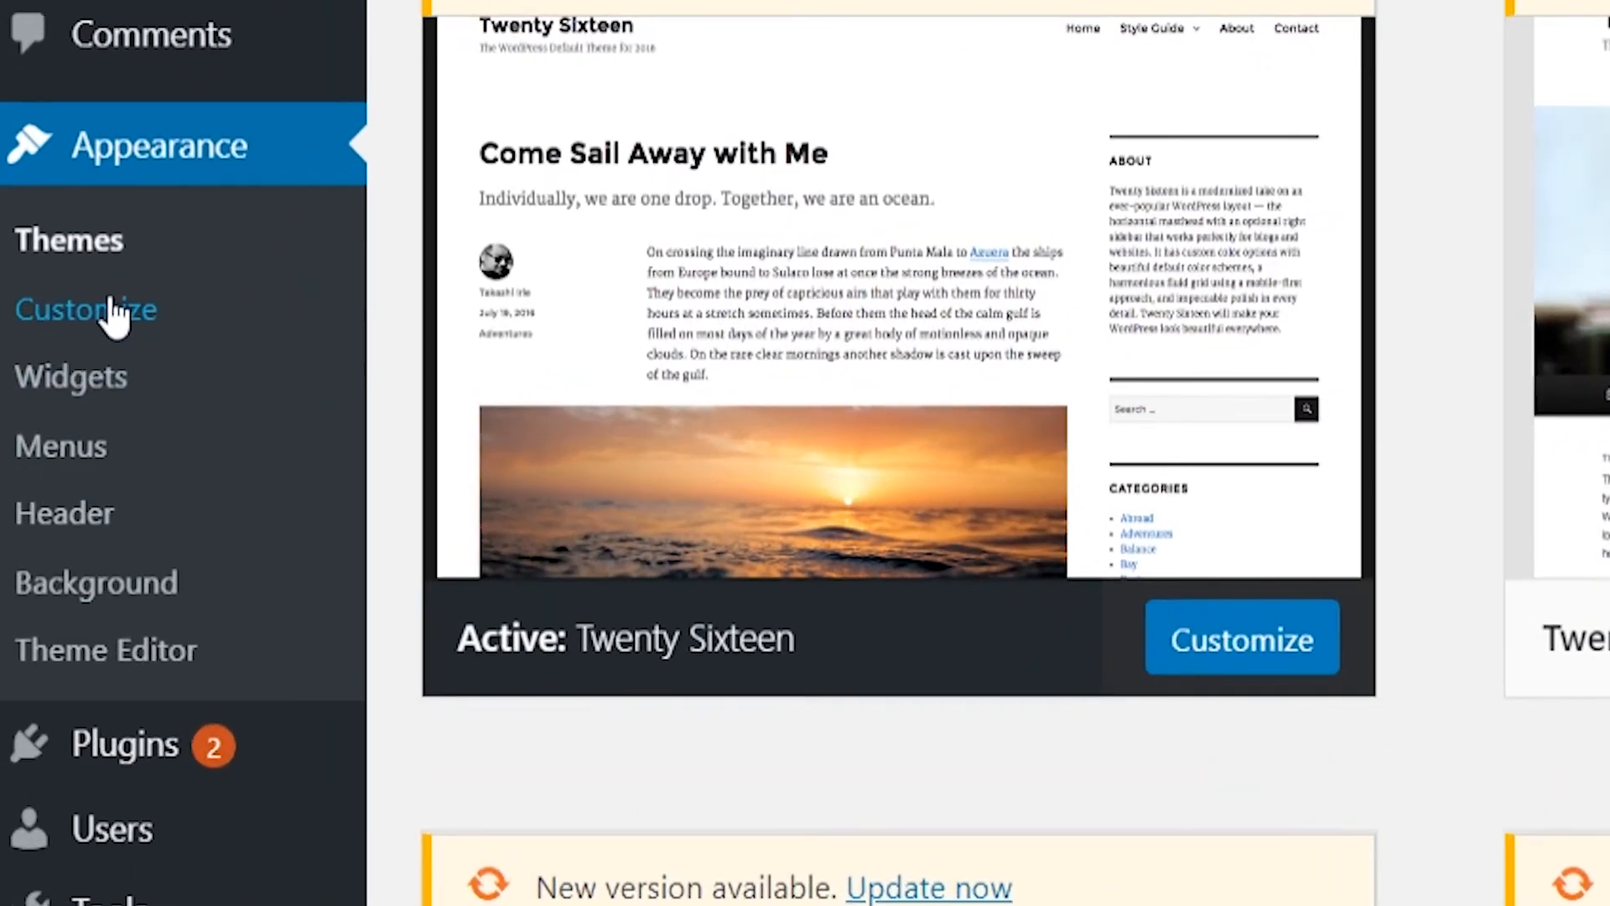
{"action": "left_click", "coordinate": [85, 311]}
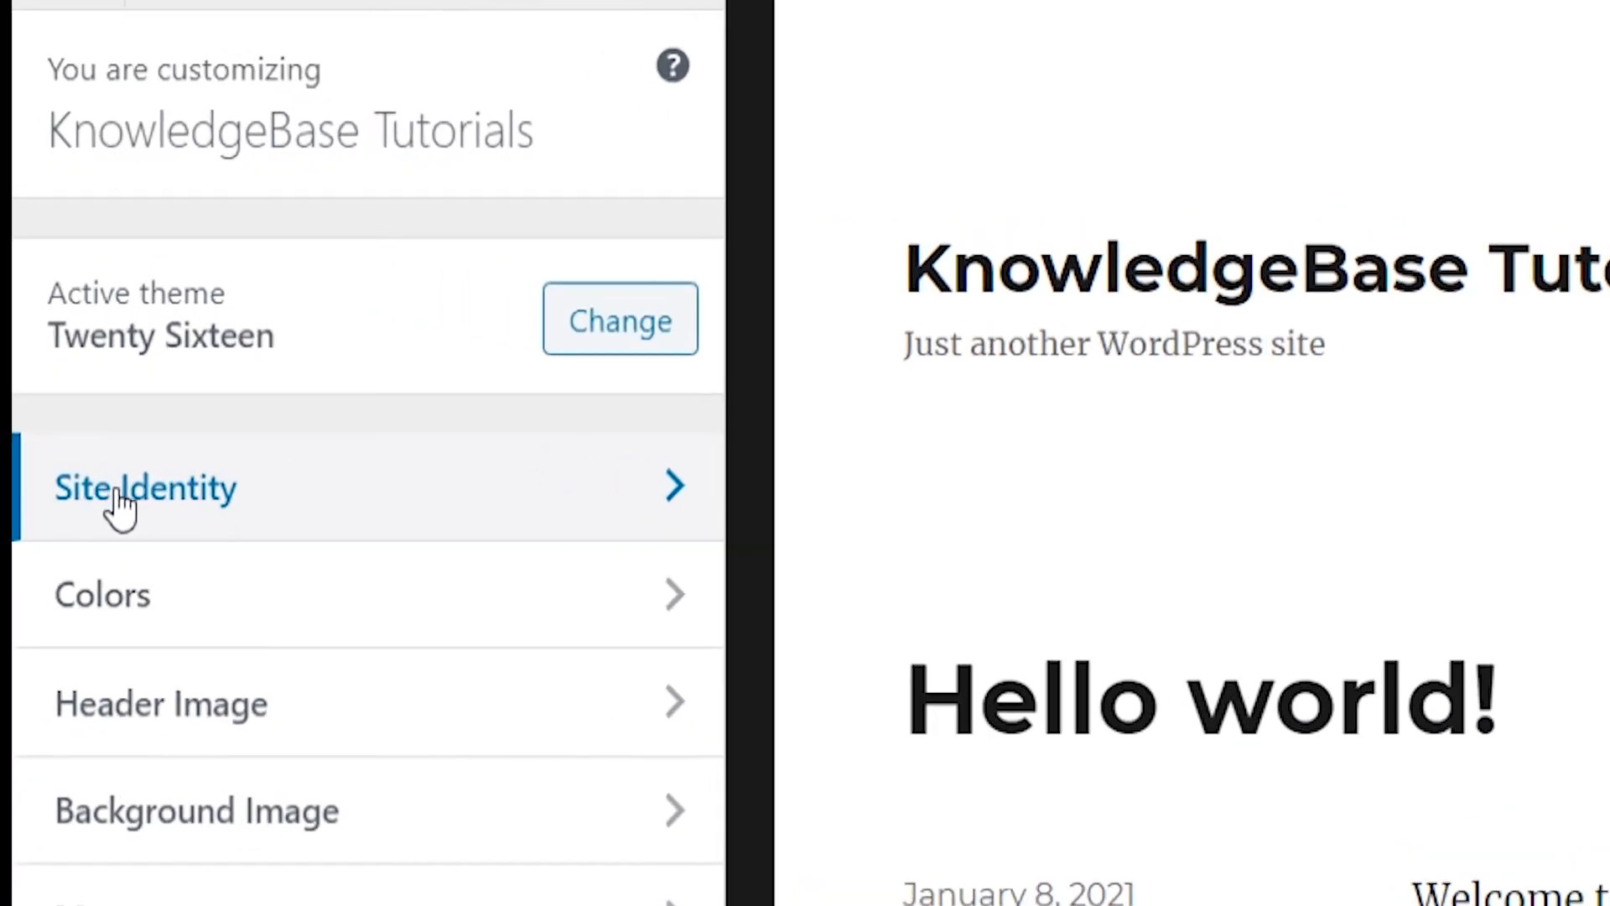
{"action": "left_click", "coordinate": [50, 304]}
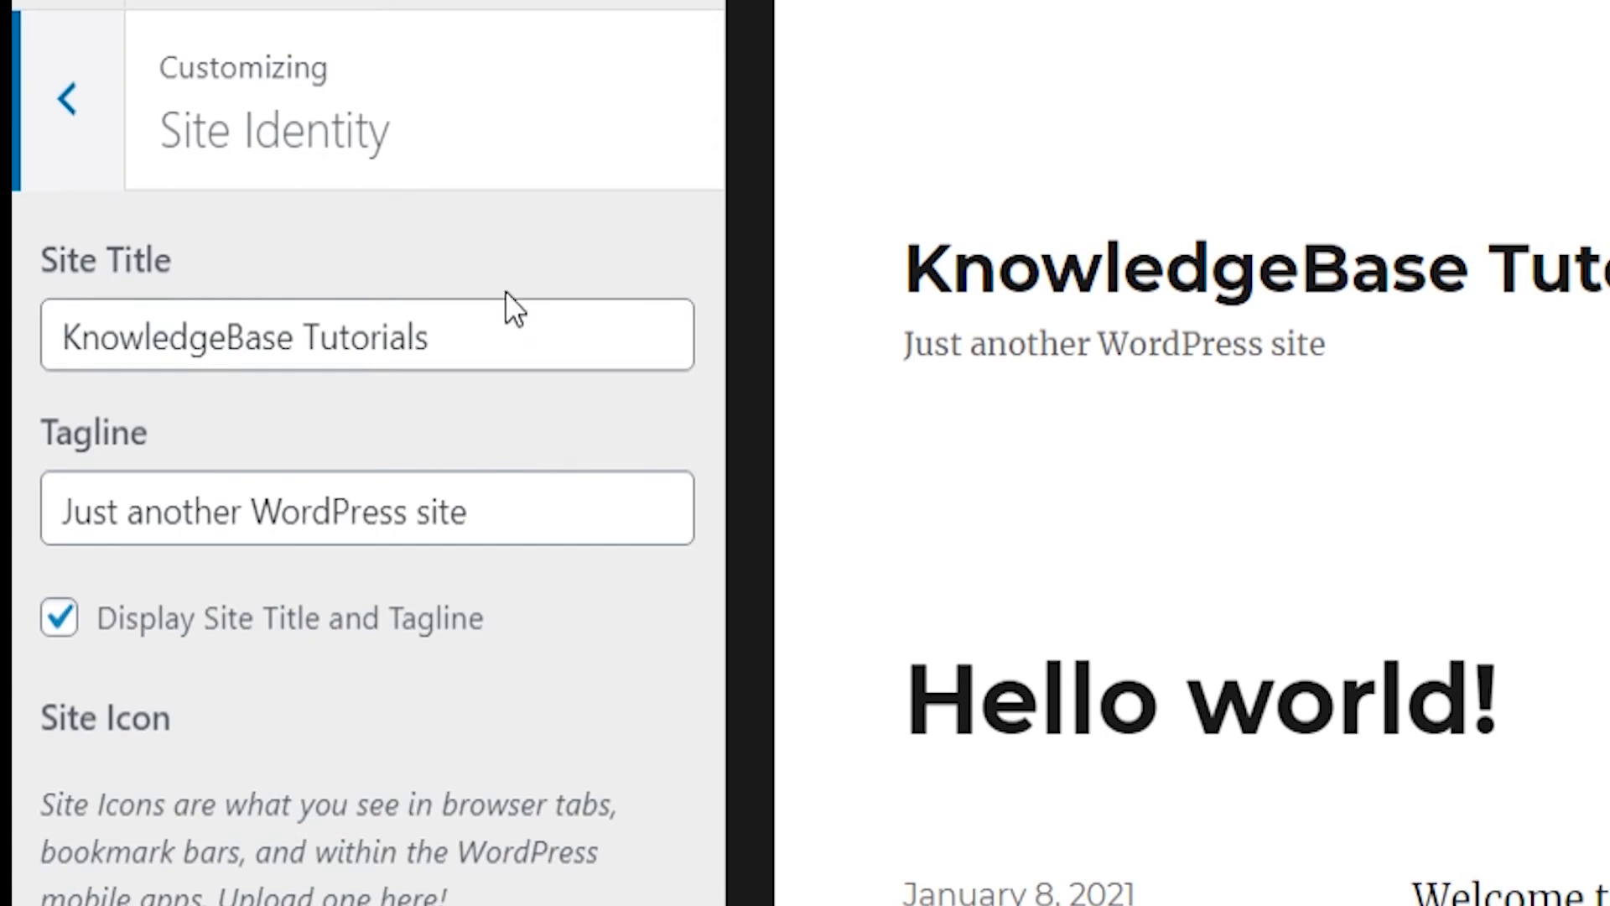
{"action": "left_click_drag", "start_coordinate": [532, 313], "coordinate": [13, 267]}
{"action": "left_click", "coordinate": [352, 317]}
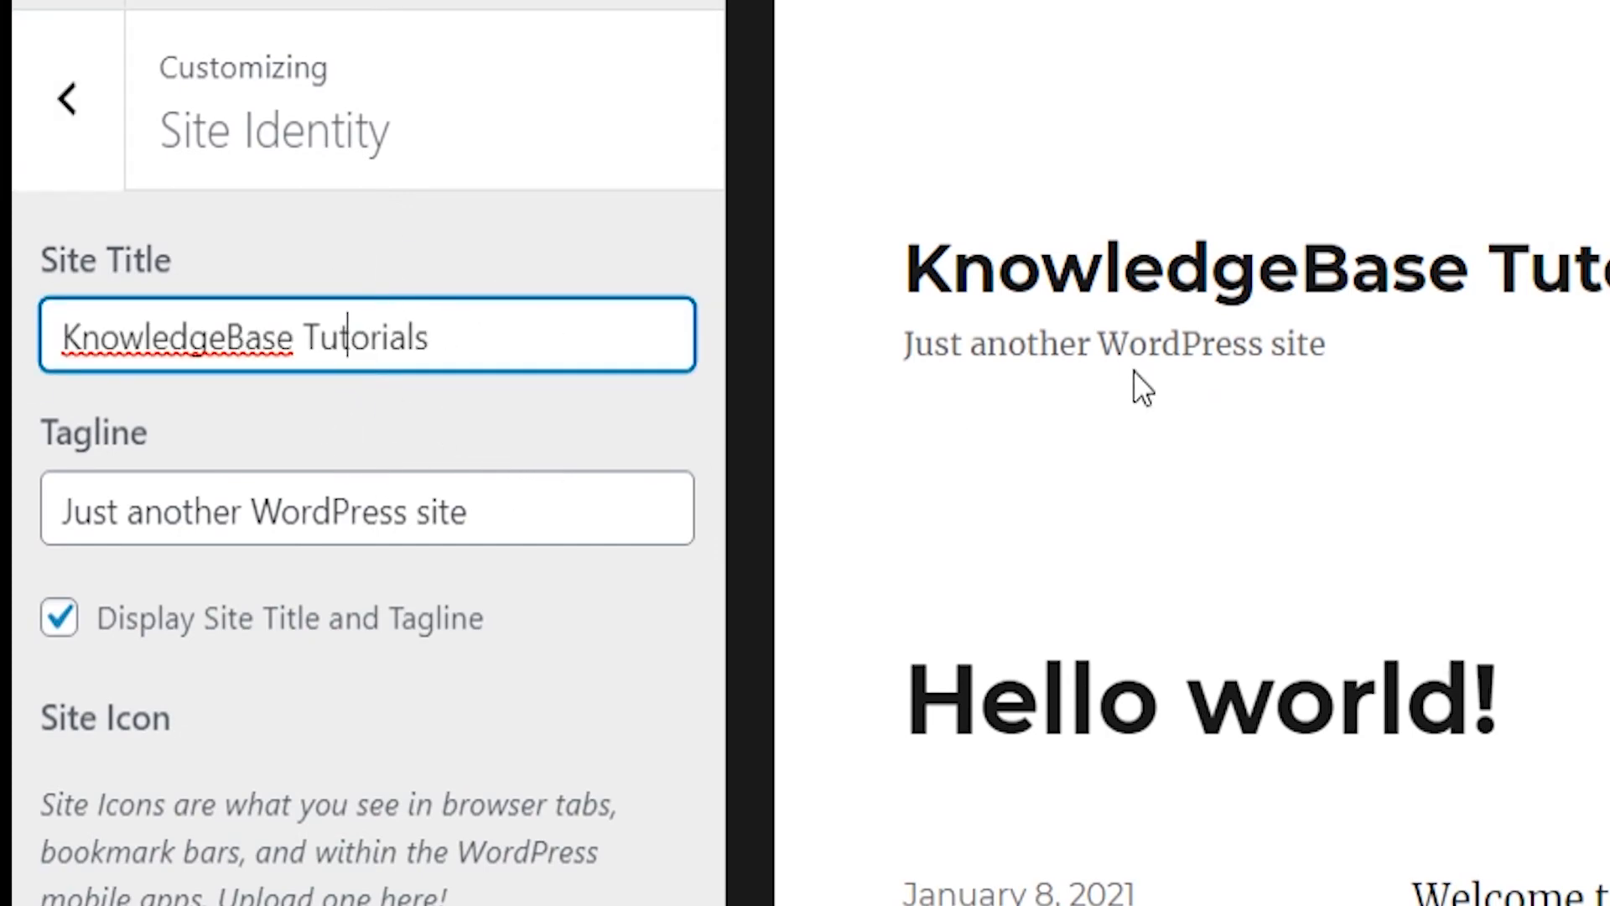
{"action": "triple_click", "coordinate": [422, 511]}
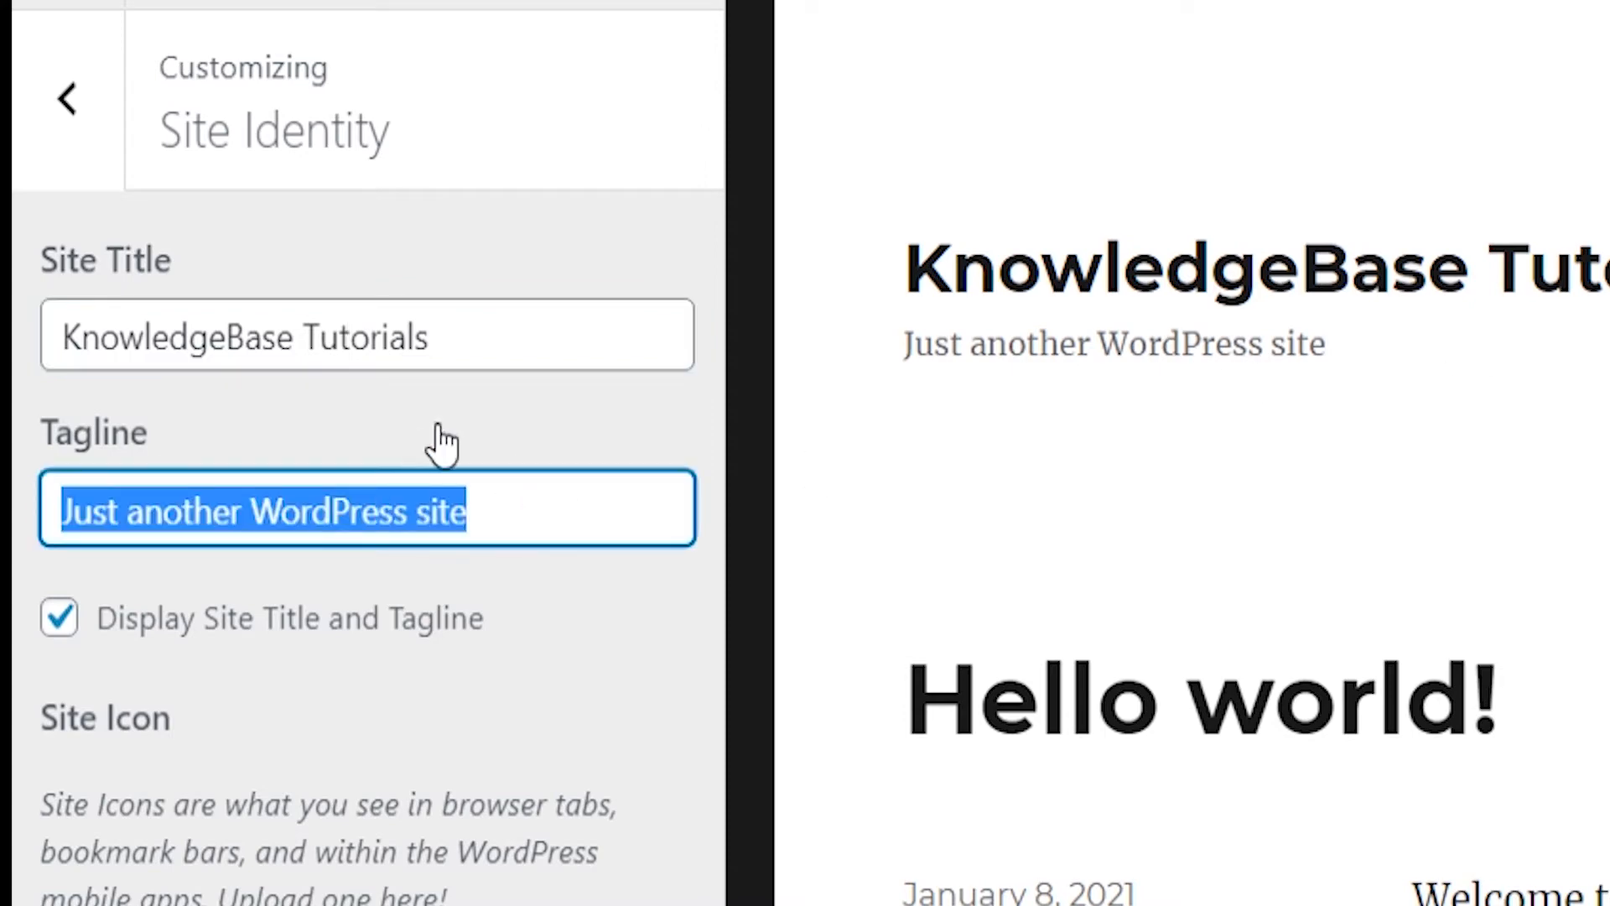
{"action": "key", "text": "BackSpace"}
{"action": "left_click", "coordinate": [74, 101]}
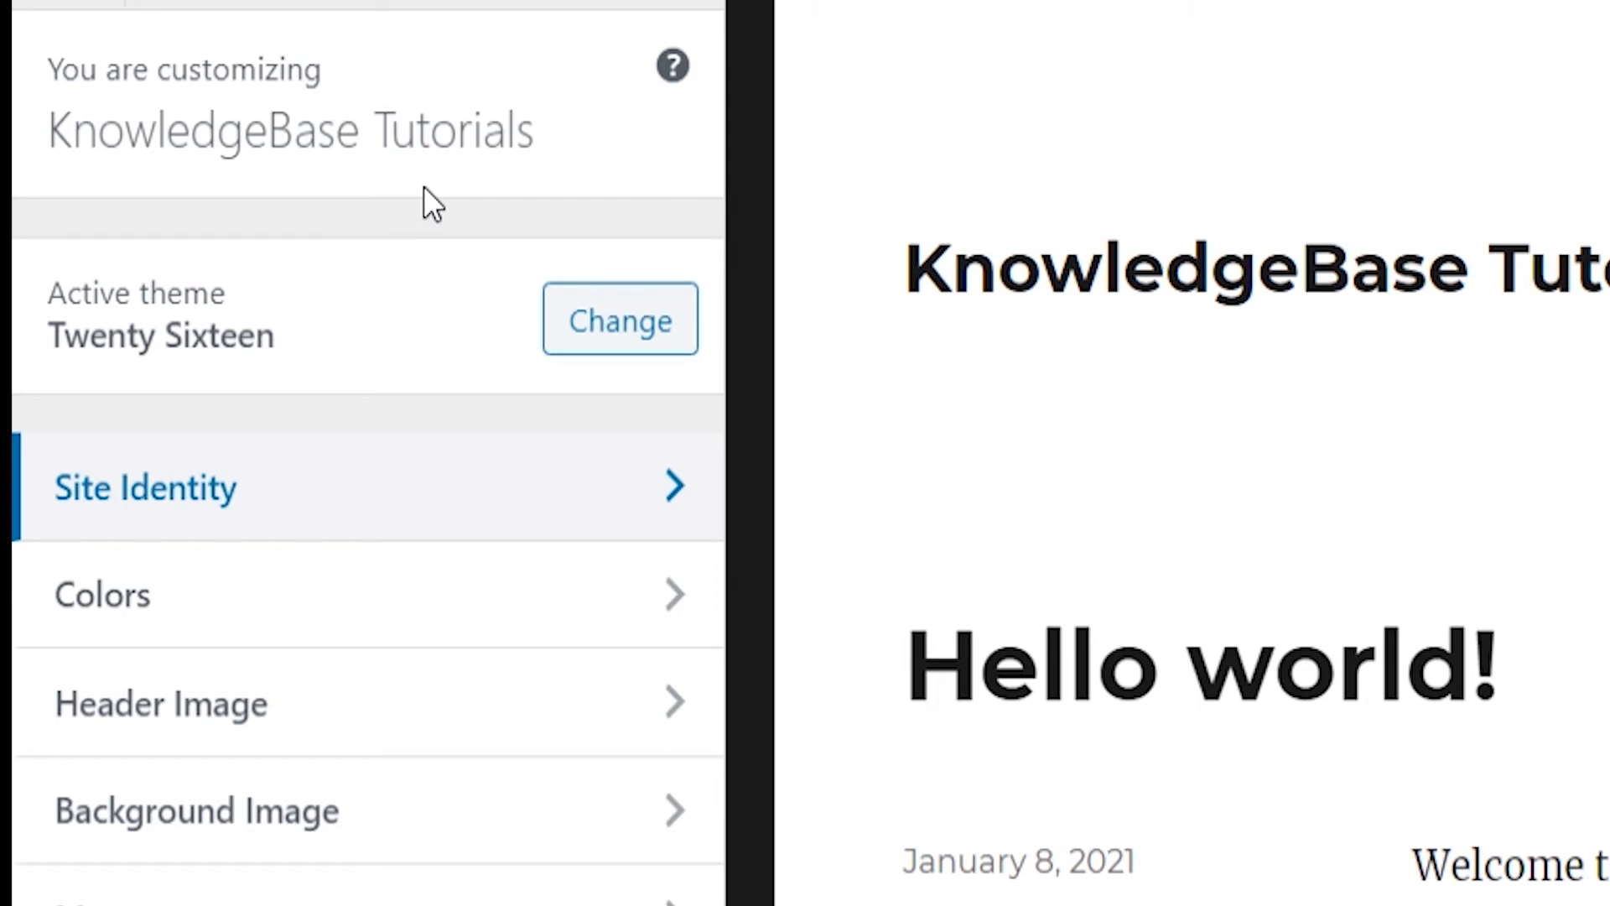
- Glance at the Colors settings, then upload the image "how to record your computer screen for teaching" for the site header
{"action": "left_click", "coordinate": [94, 620]}
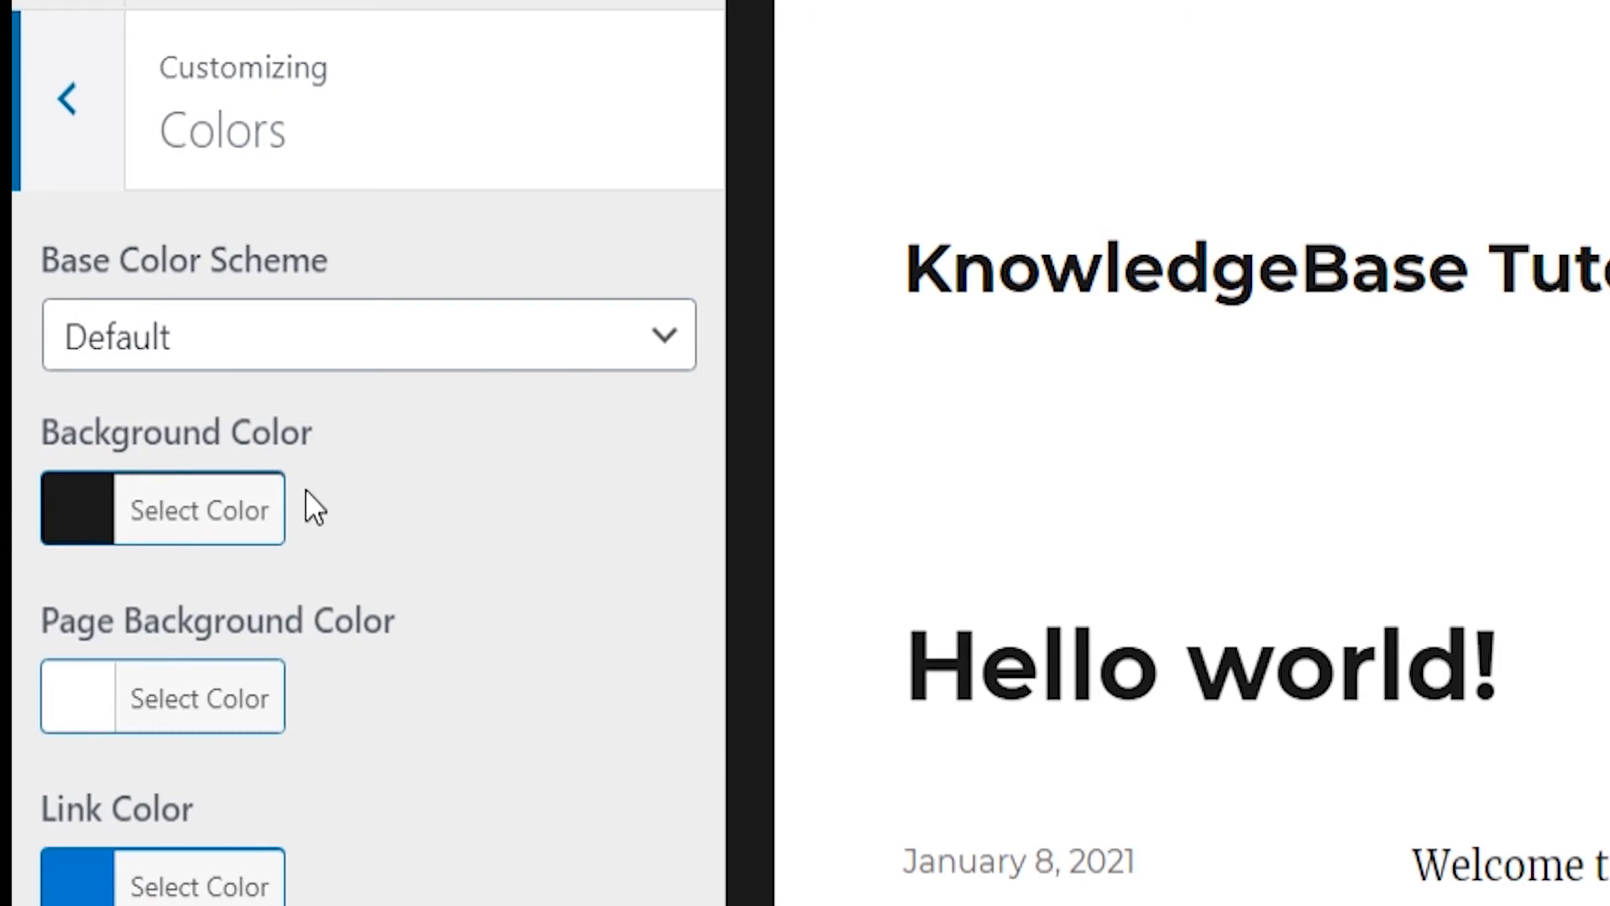
{"action": "key", "text": "Escape"}
{"action": "left_click", "coordinate": [307, 717]}
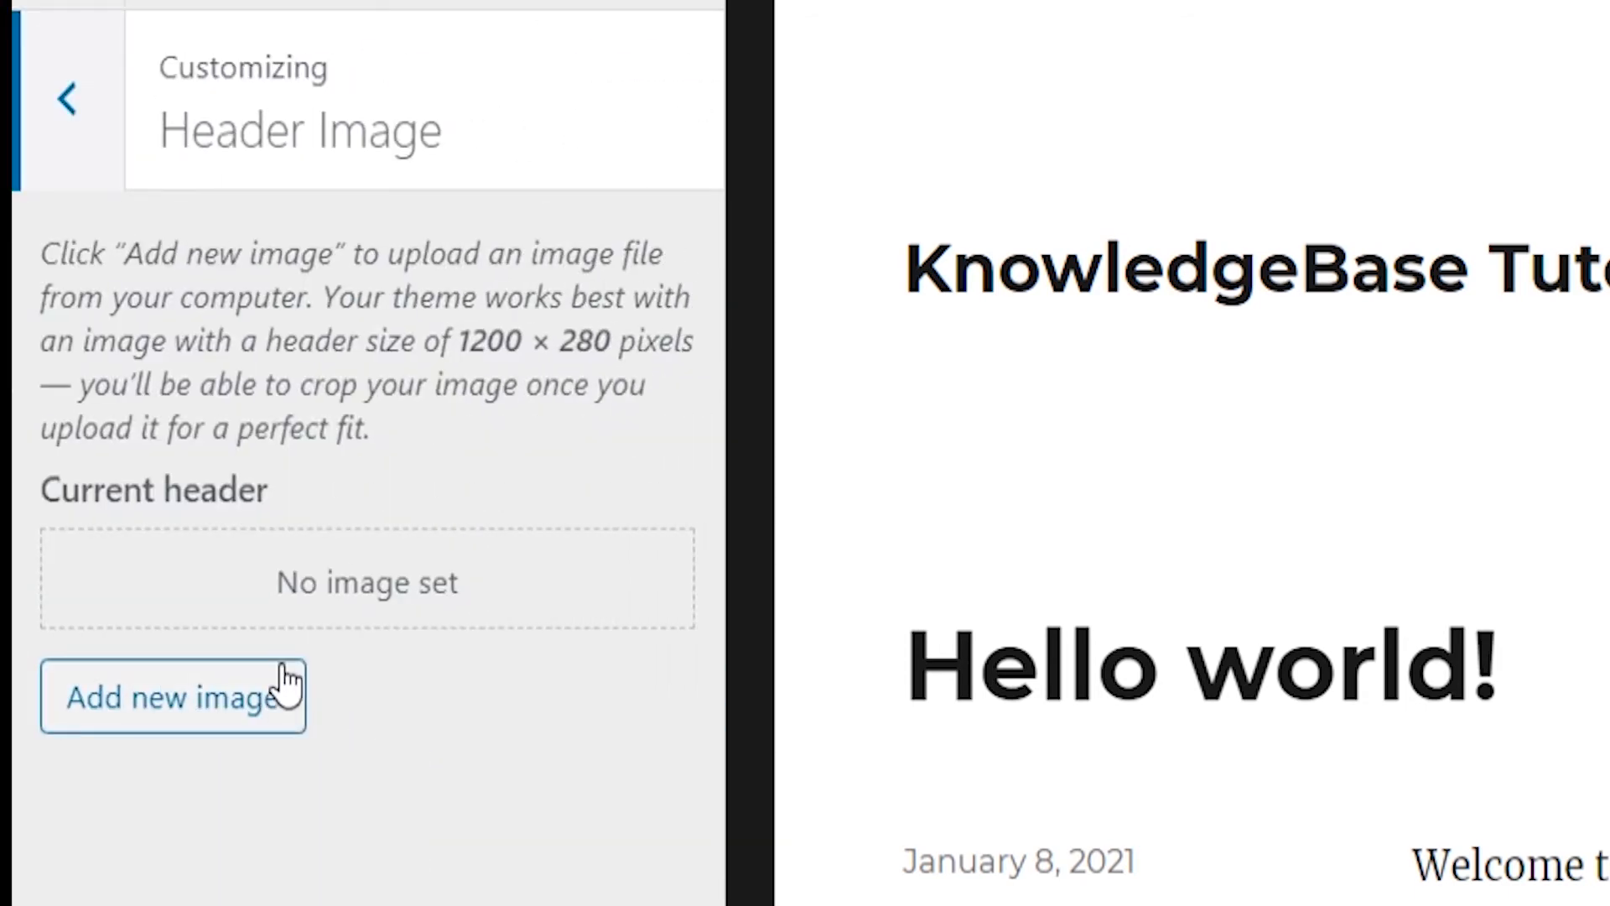
{"action": "left_click", "coordinate": [63, 714]}
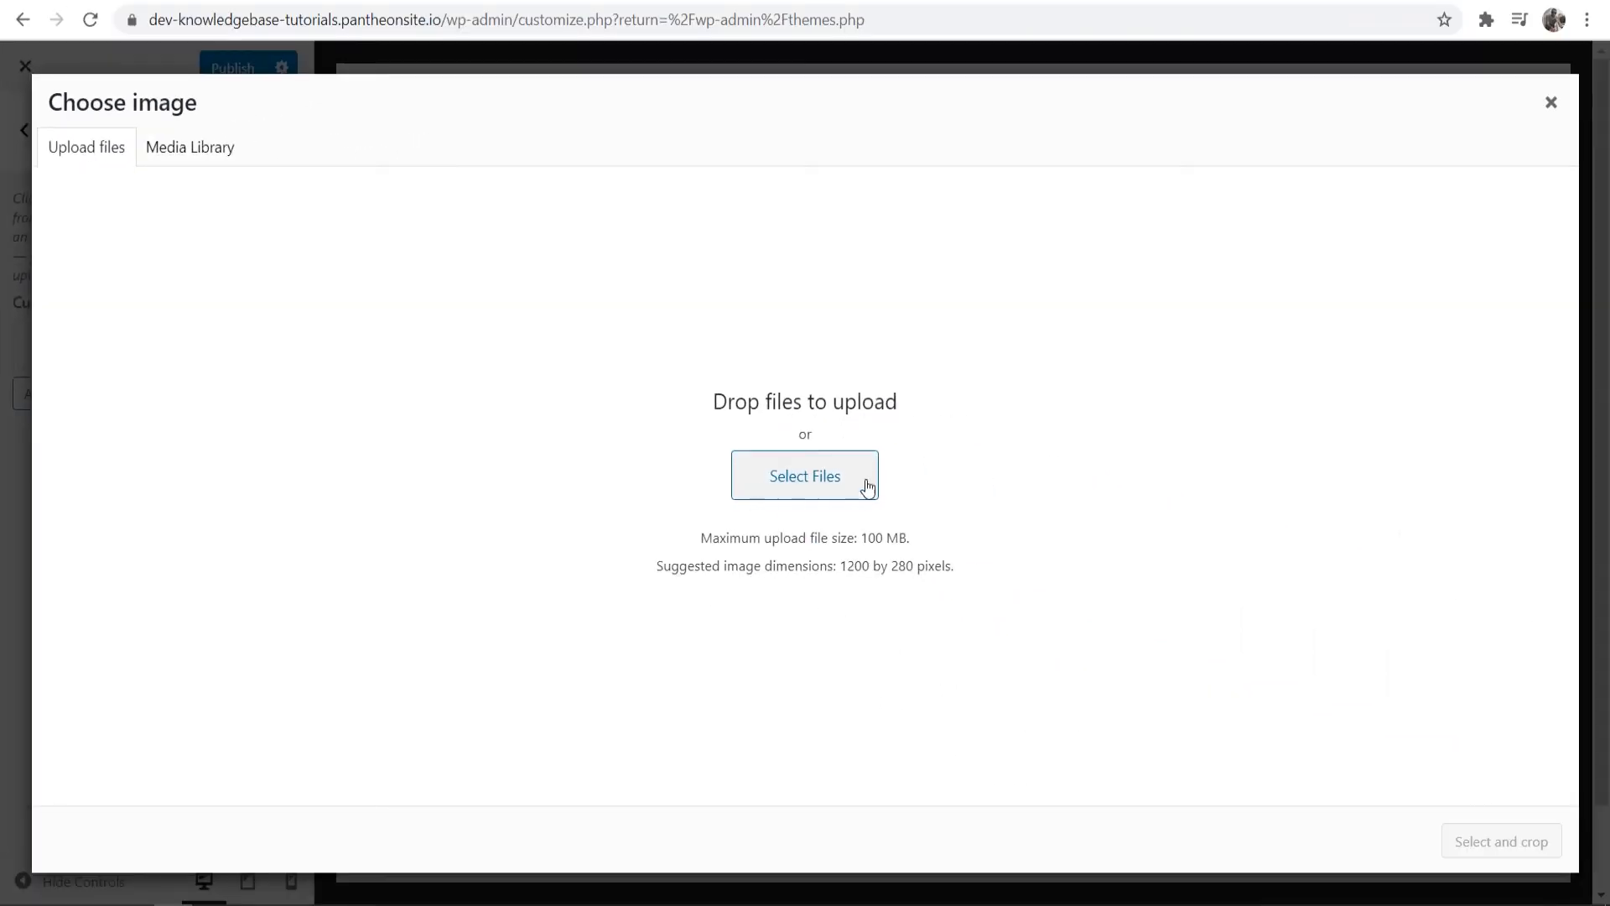
{"action": "left_click", "coordinate": [805, 475]}
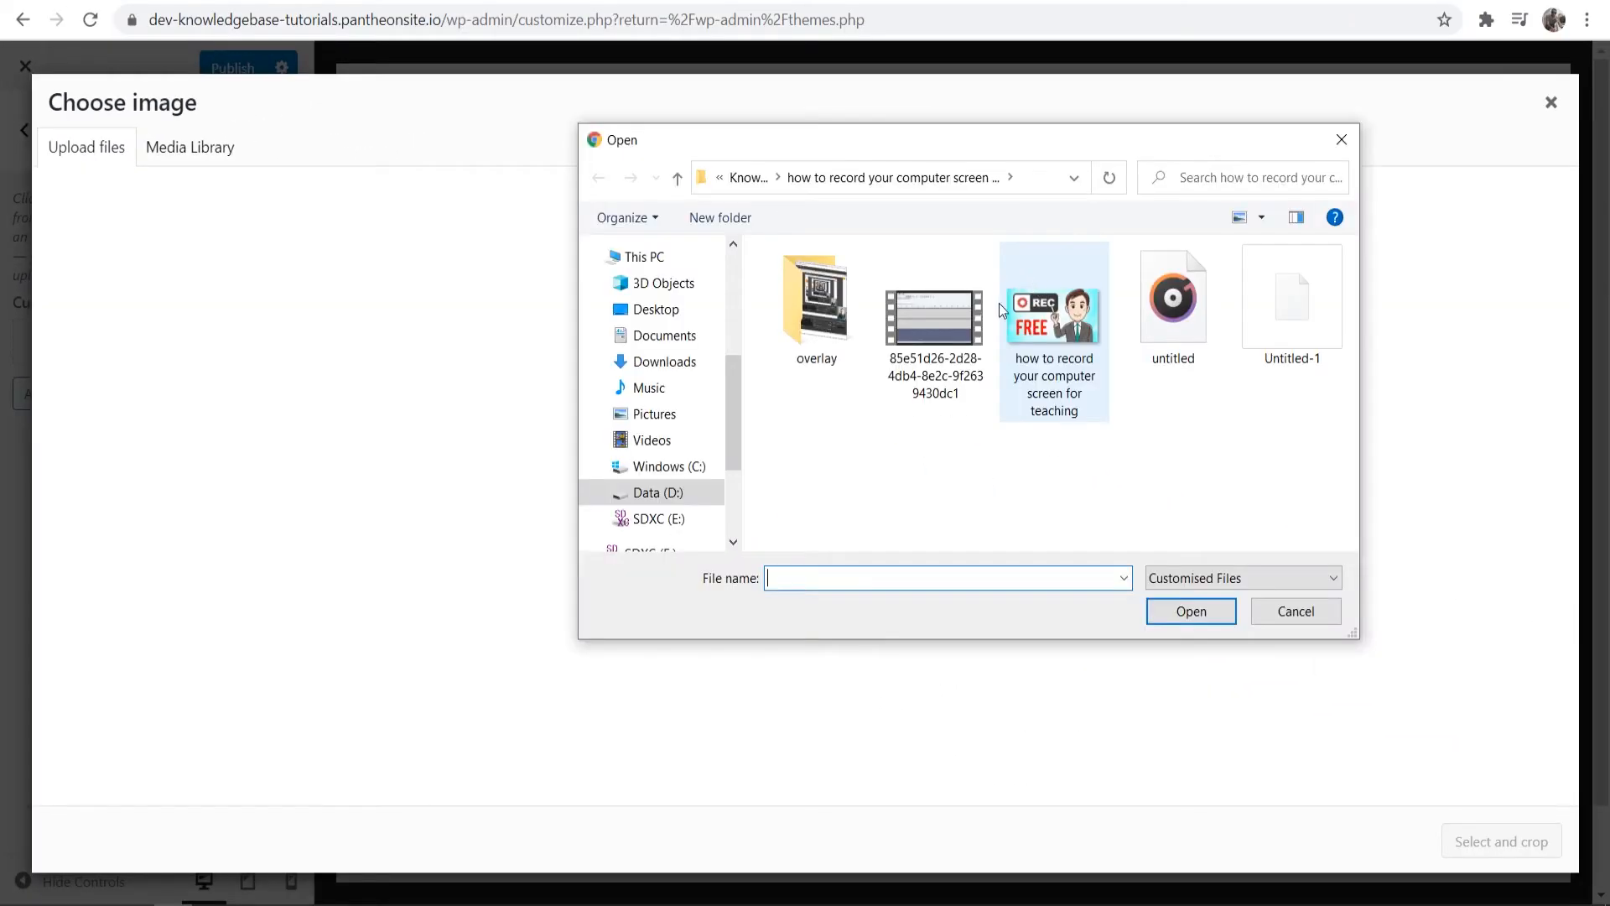
{"action": "left_click", "coordinate": [1064, 314]}
{"action": "double_click", "coordinate": [1065, 345]}
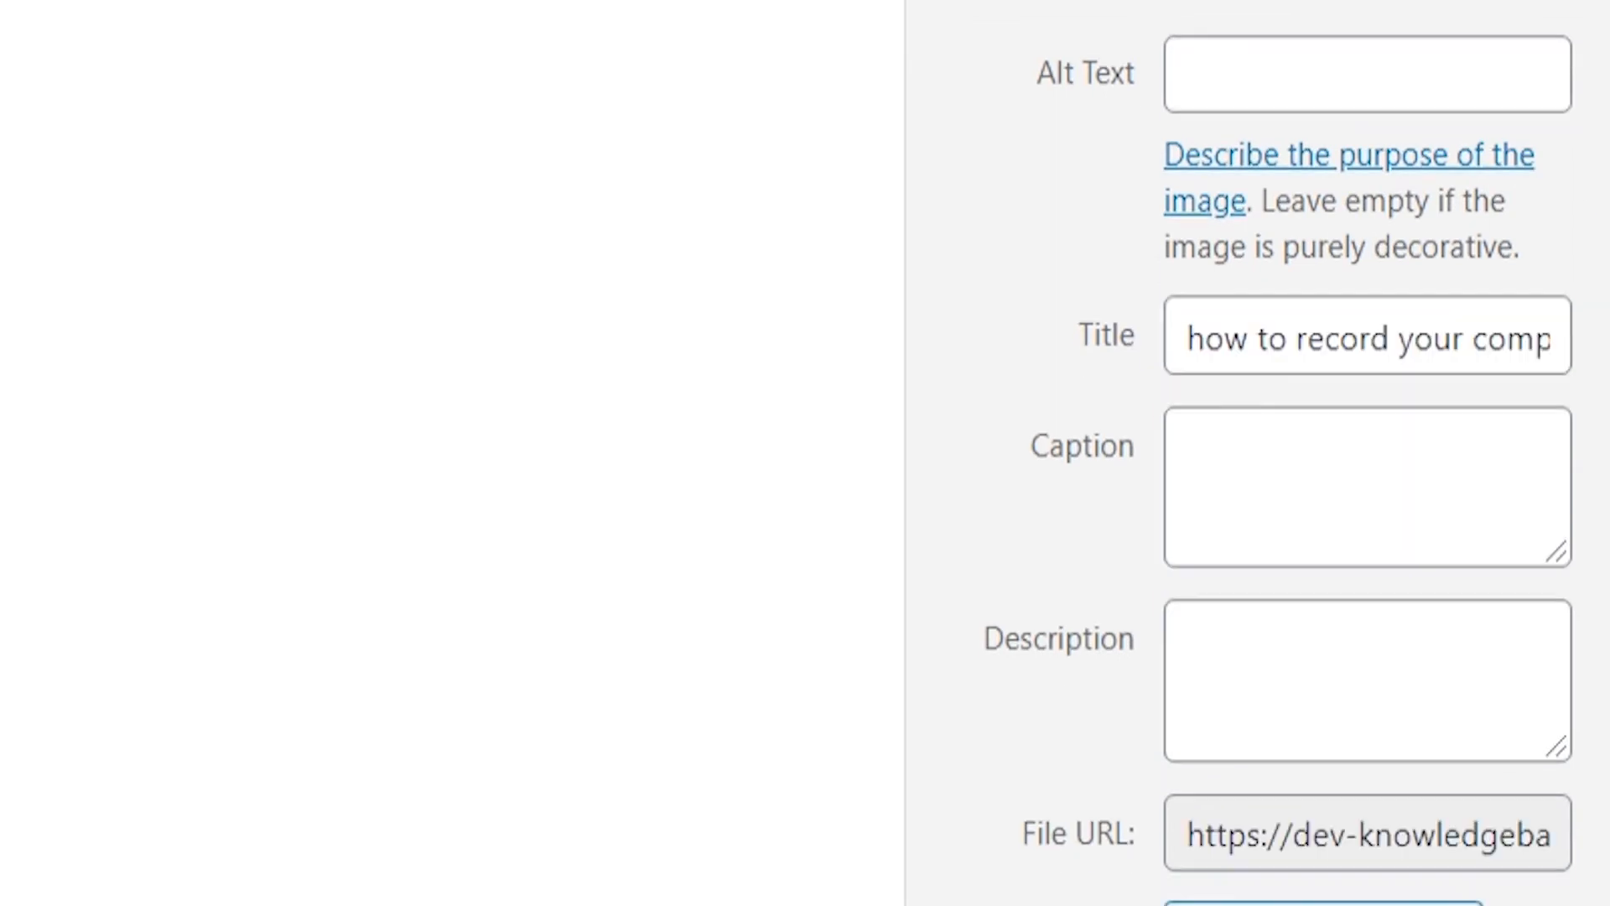
- Select the uploaded image for cropping, enlarge the crop area to almost the full picture and apply it as the header
{"action": "scroll", "coordinate": [1240, 661], "scroll_direction": "up", "scroll_amount": 1}
{"action": "scroll", "coordinate": [1242, 658], "scroll_direction": "down", "scroll_amount": 1}
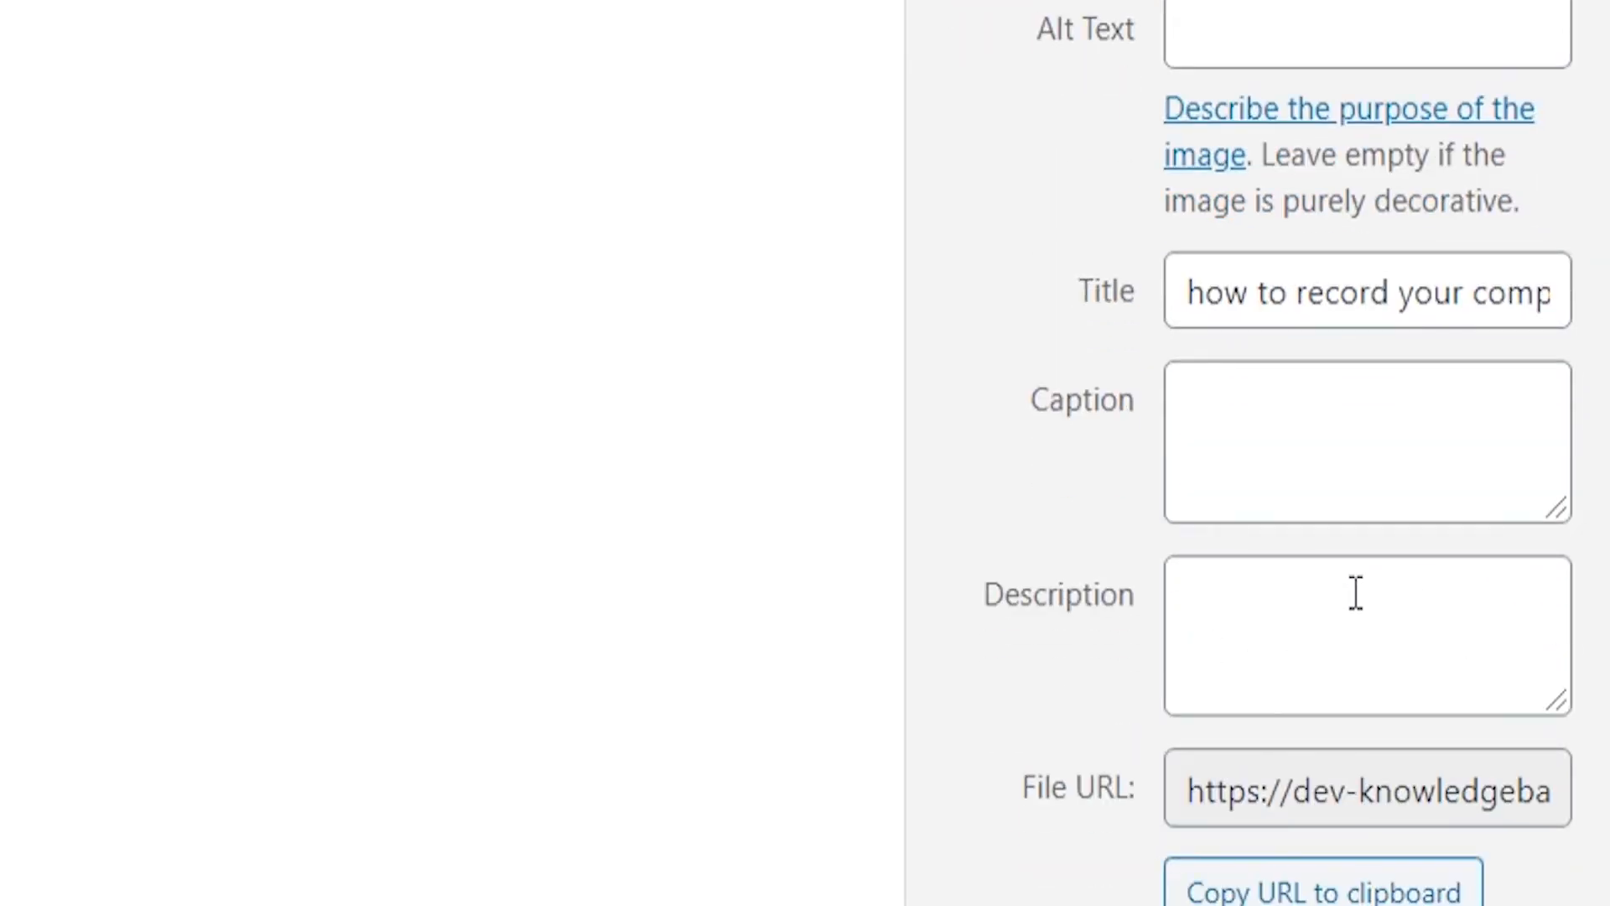
{"action": "scroll", "coordinate": [1325, 738], "scroll_direction": "down", "scroll_amount": 1}
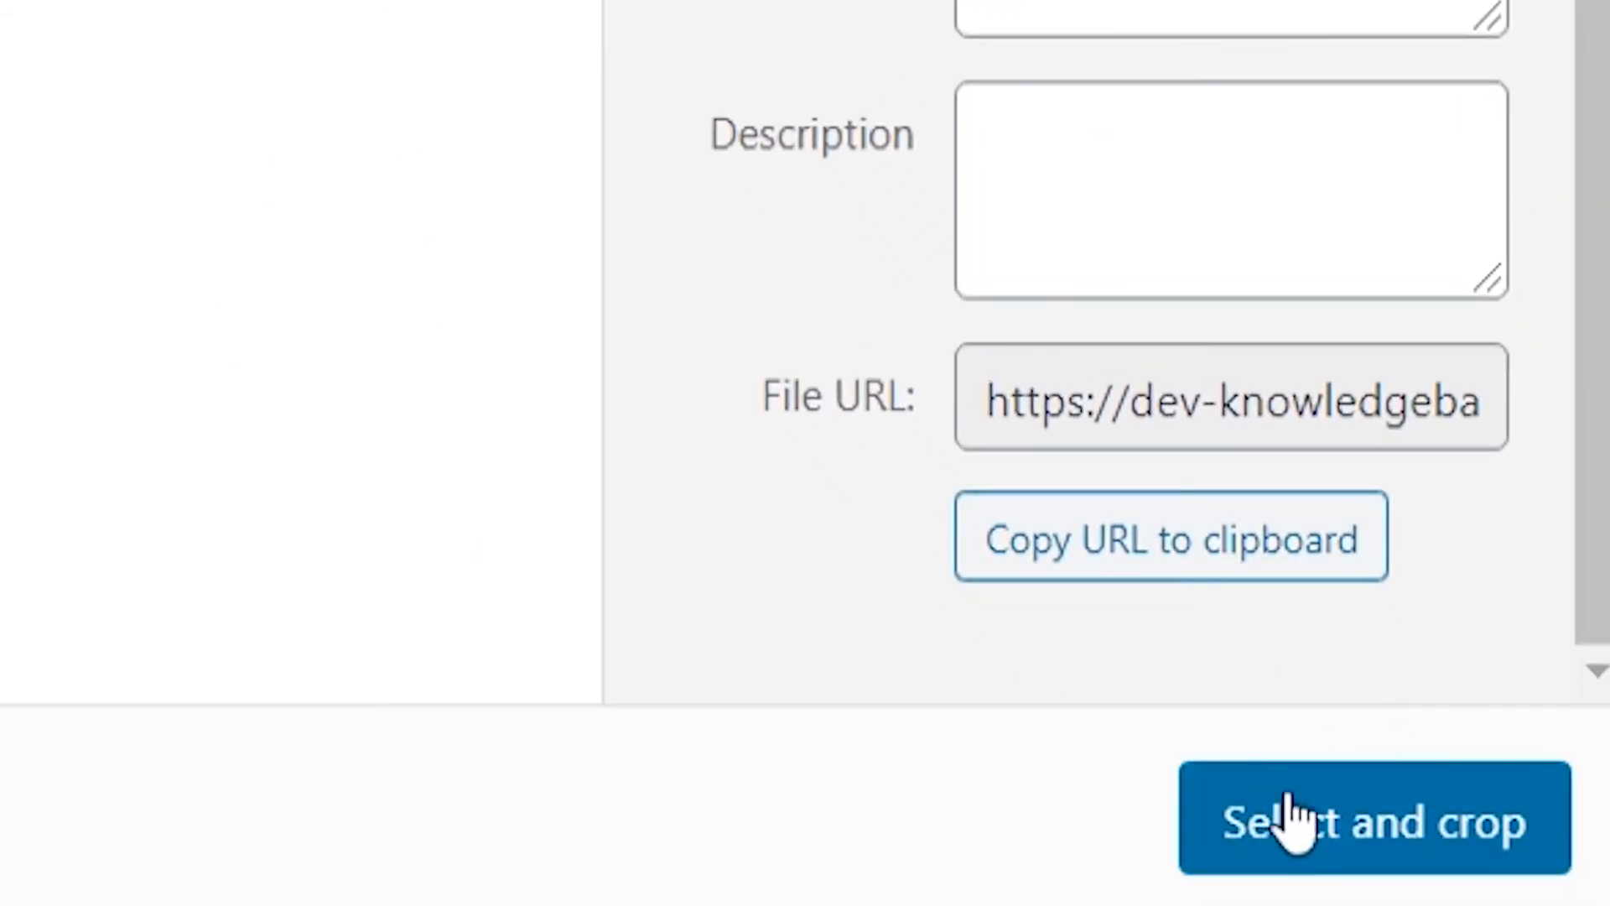
{"action": "left_click", "coordinate": [1397, 903]}
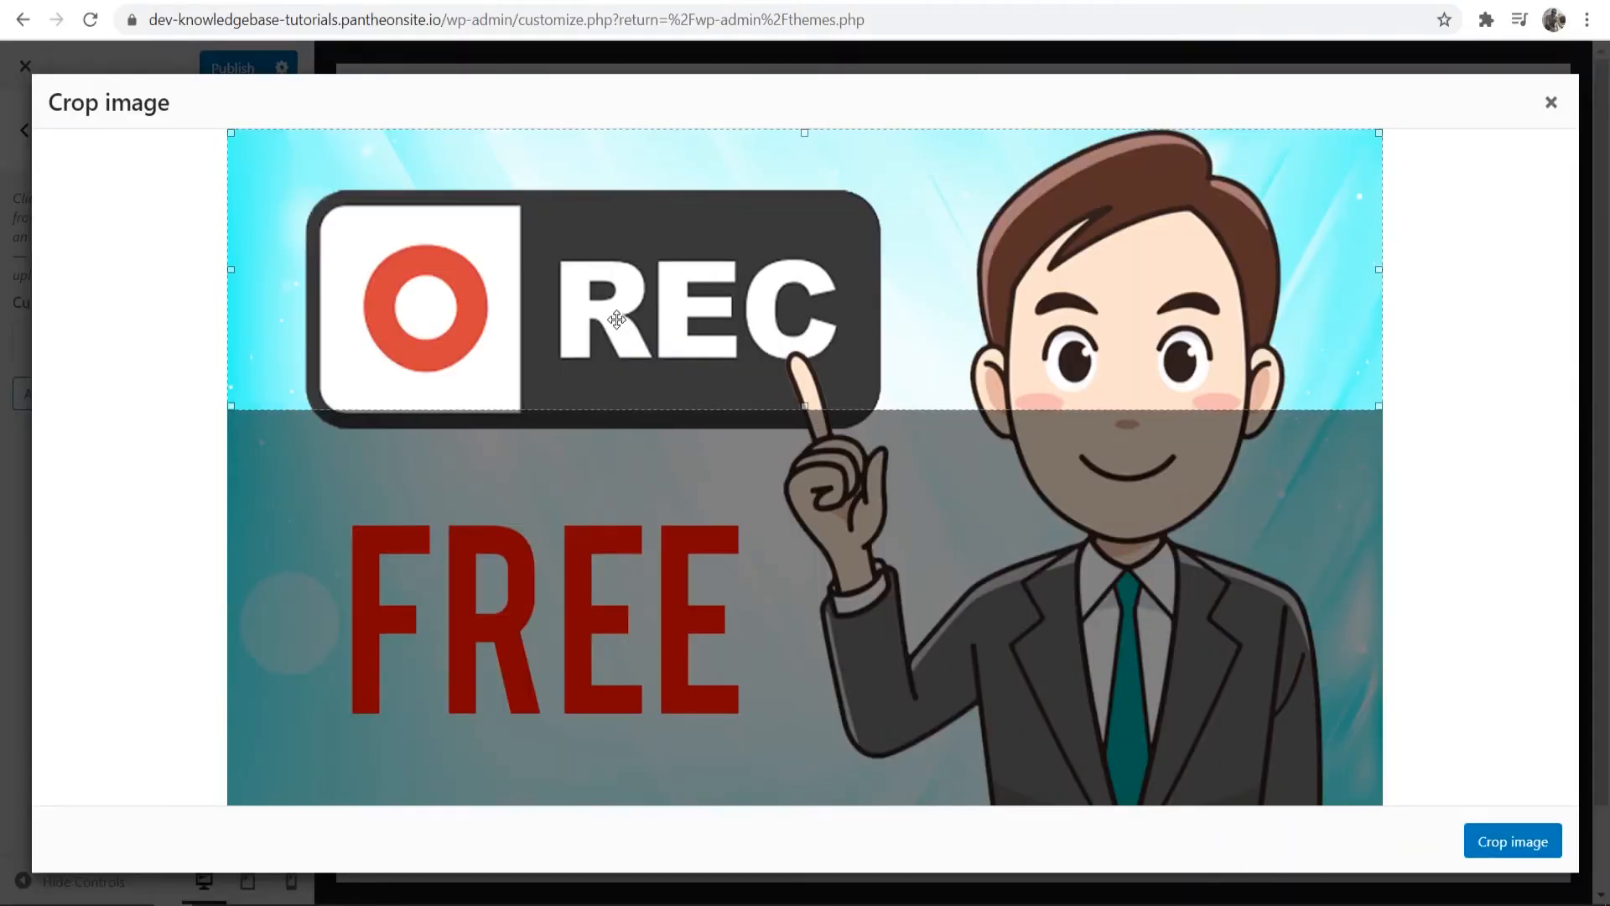
{"action": "left_click_drag", "start_coordinate": [1378, 406], "coordinate": [1378, 891]}
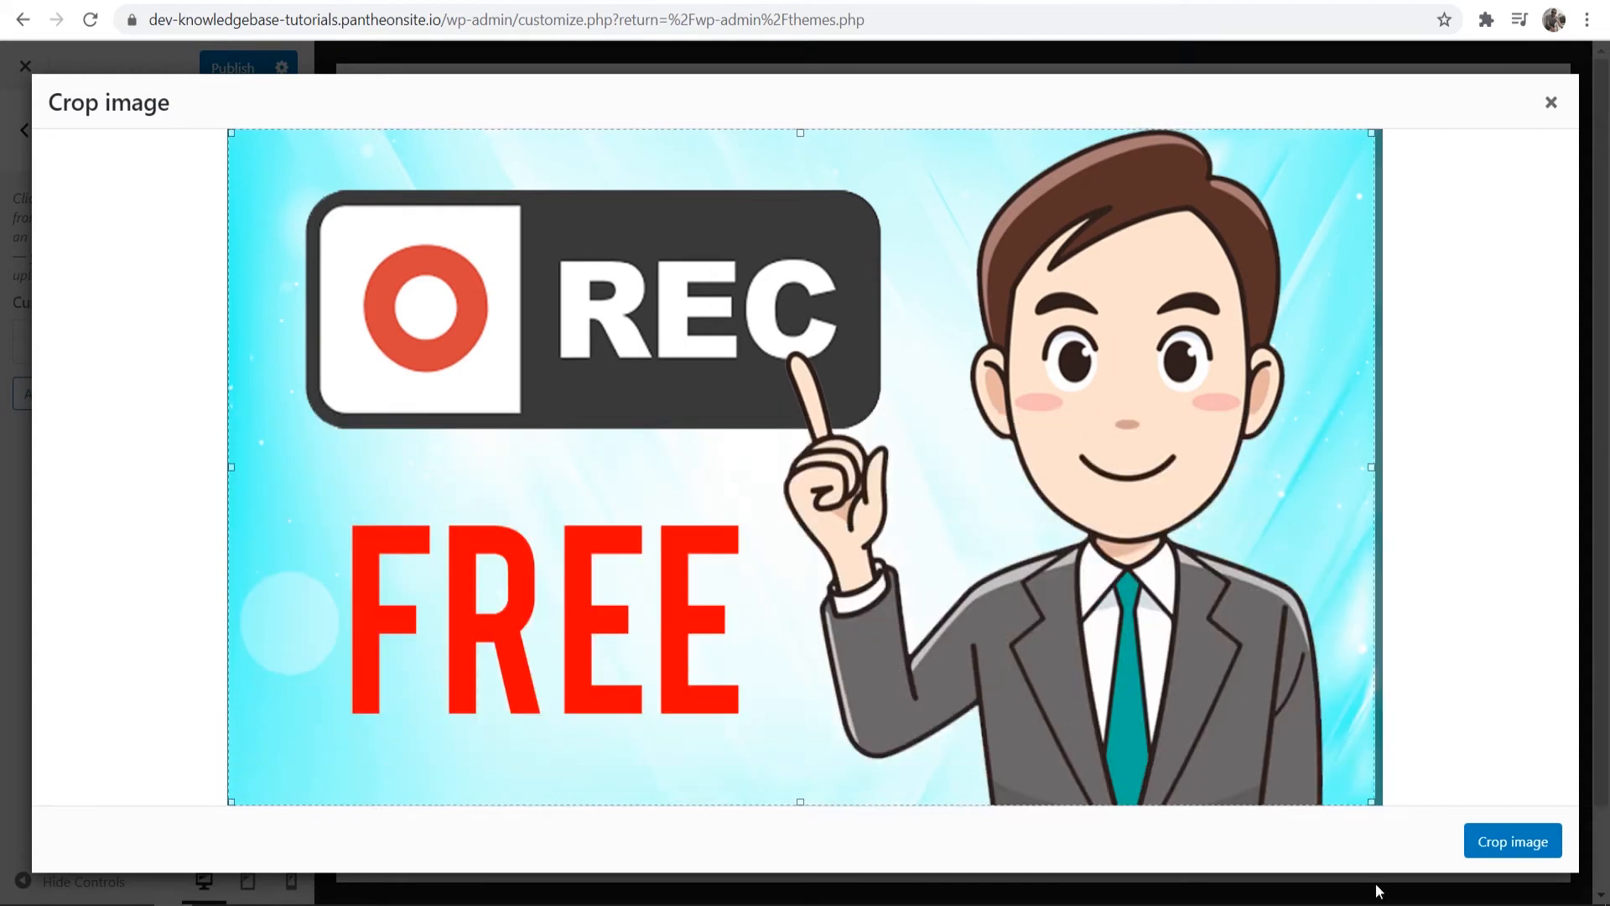
{"action": "left_click_drag", "start_coordinate": [1373, 803], "coordinate": [1401, 805]}
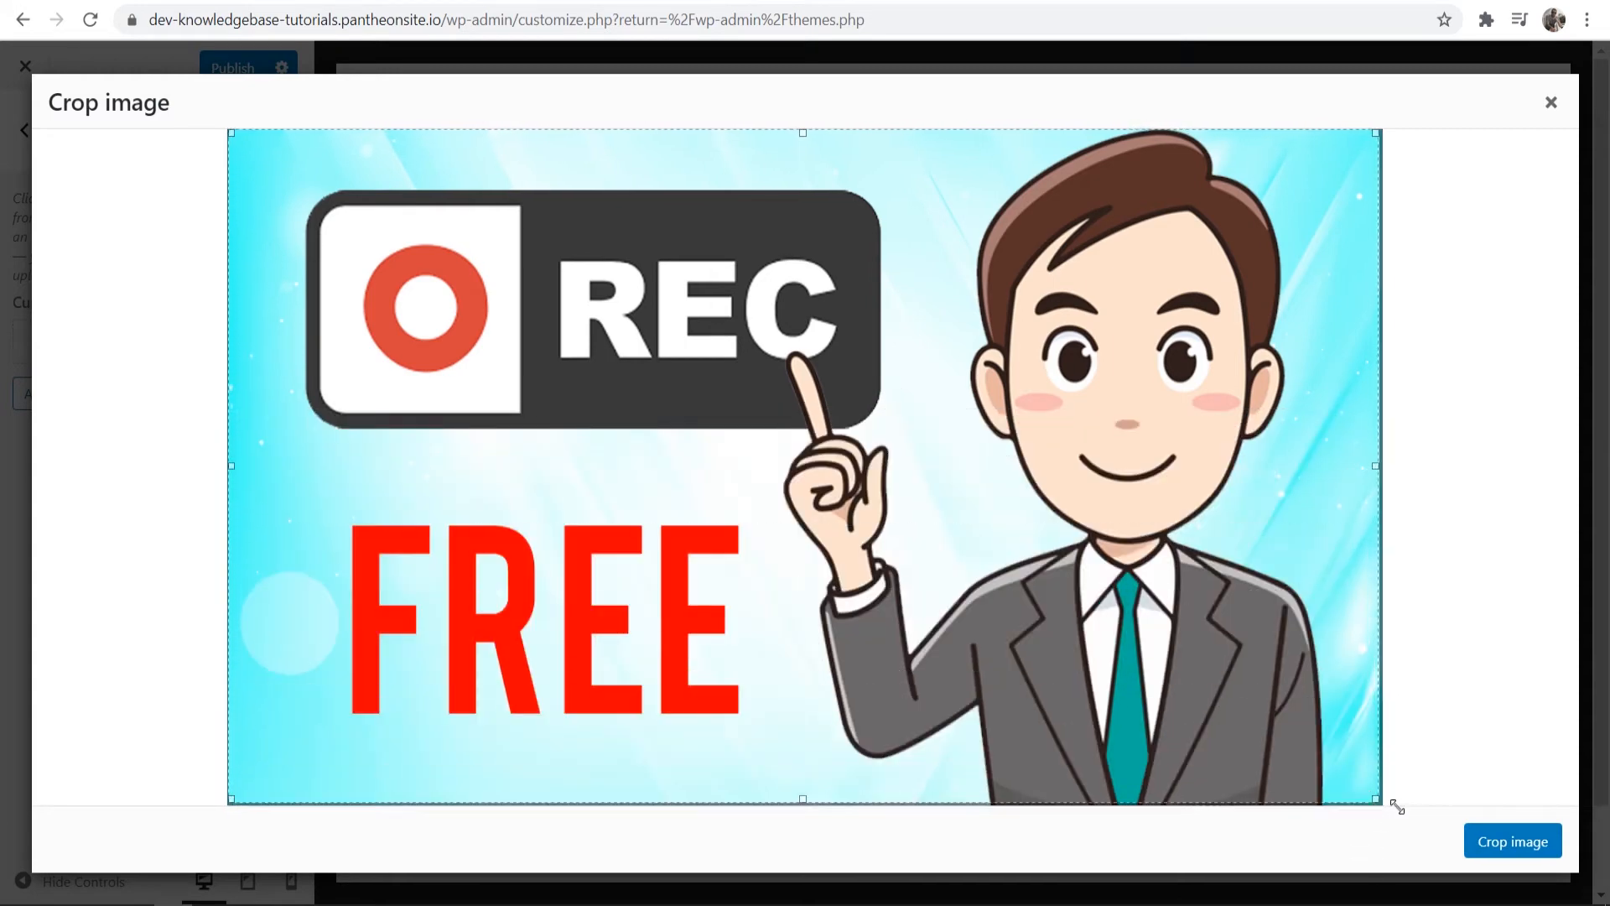
{"action": "left_click", "coordinate": [1528, 847]}
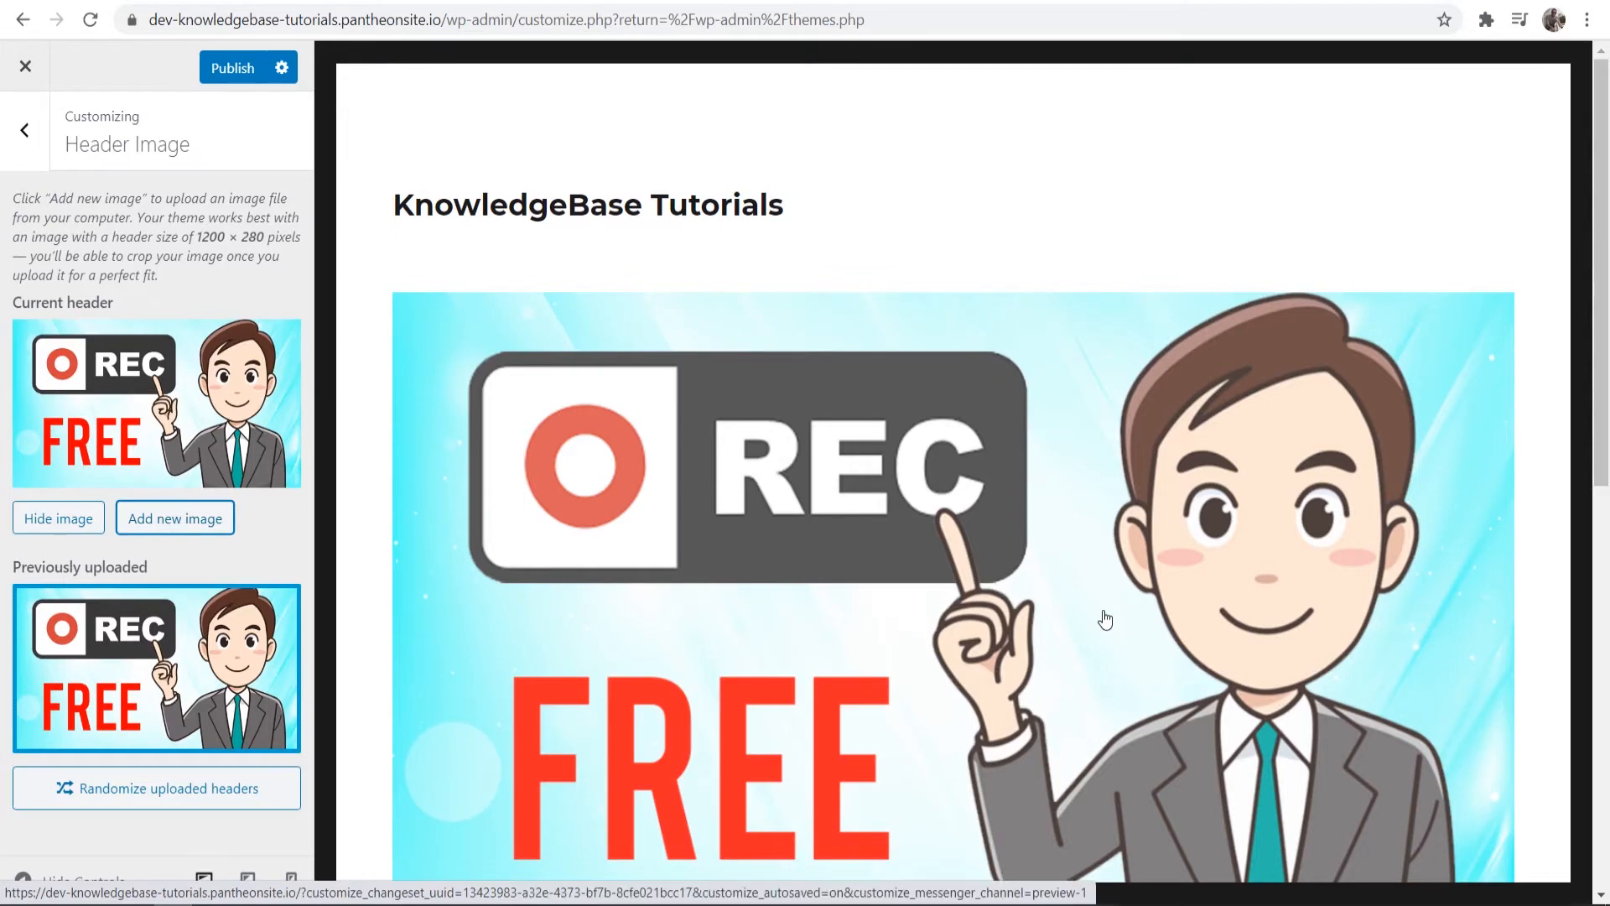
- Check the header image in the site preview and publish the theme customizations
{"action": "scroll", "coordinate": [522, 322], "scroll_direction": "down", "scroll_amount": 5}
{"action": "scroll", "coordinate": [982, 396], "scroll_direction": "up", "scroll_amount": 5}
{"action": "scroll", "coordinate": [902, 494], "scroll_direction": "down", "scroll_amount": 4}
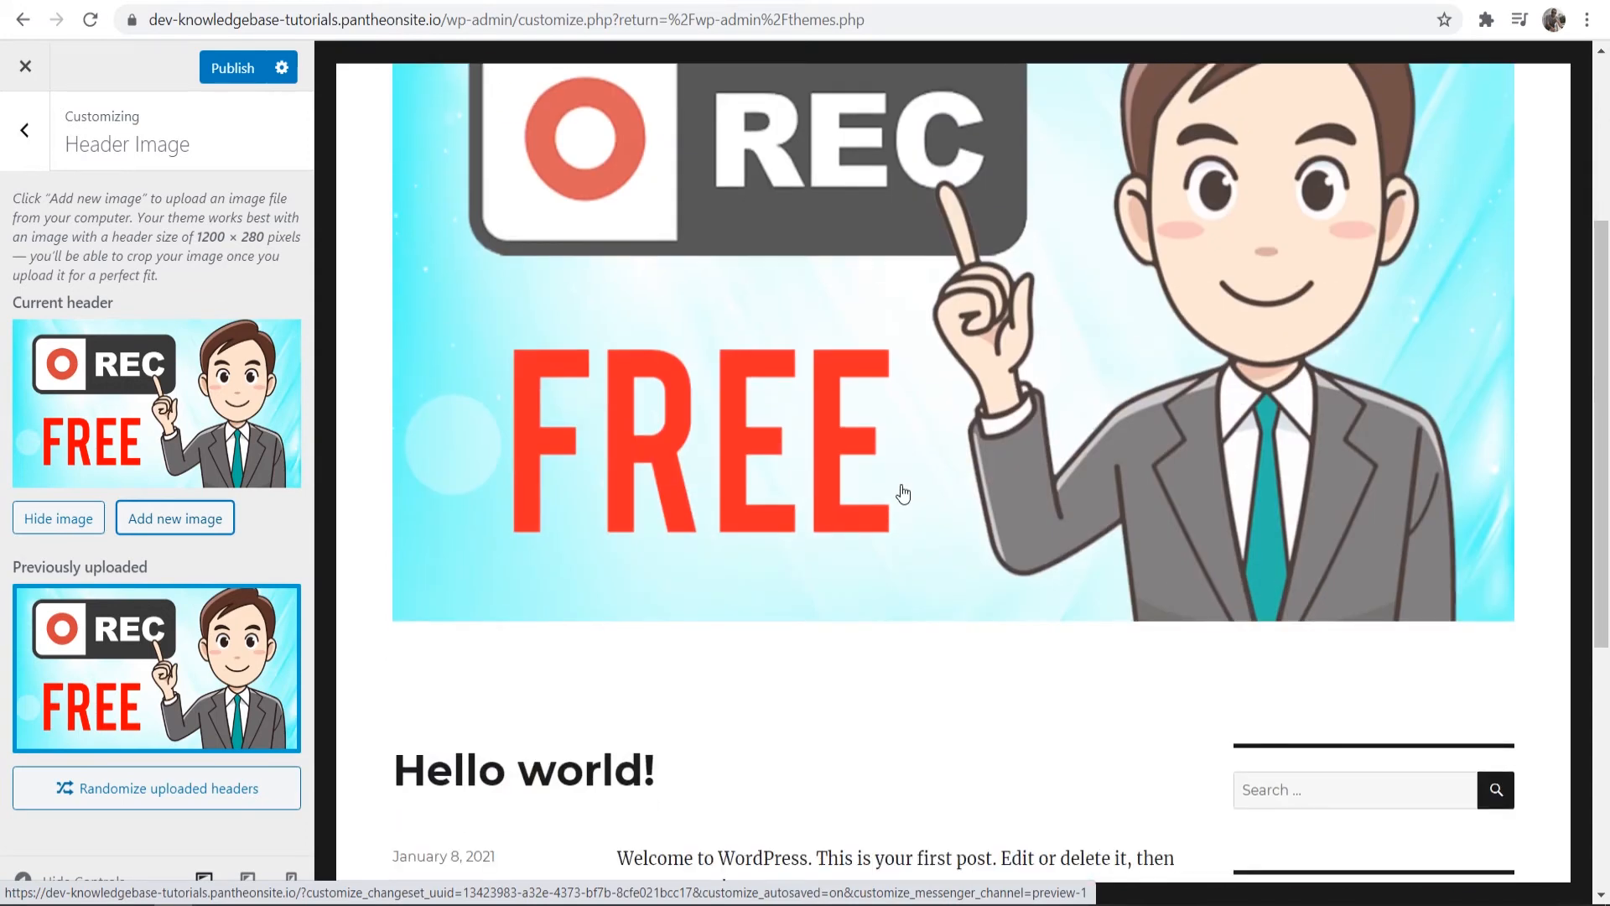
{"action": "scroll", "coordinate": [902, 494], "scroll_direction": "up", "scroll_amount": 4}
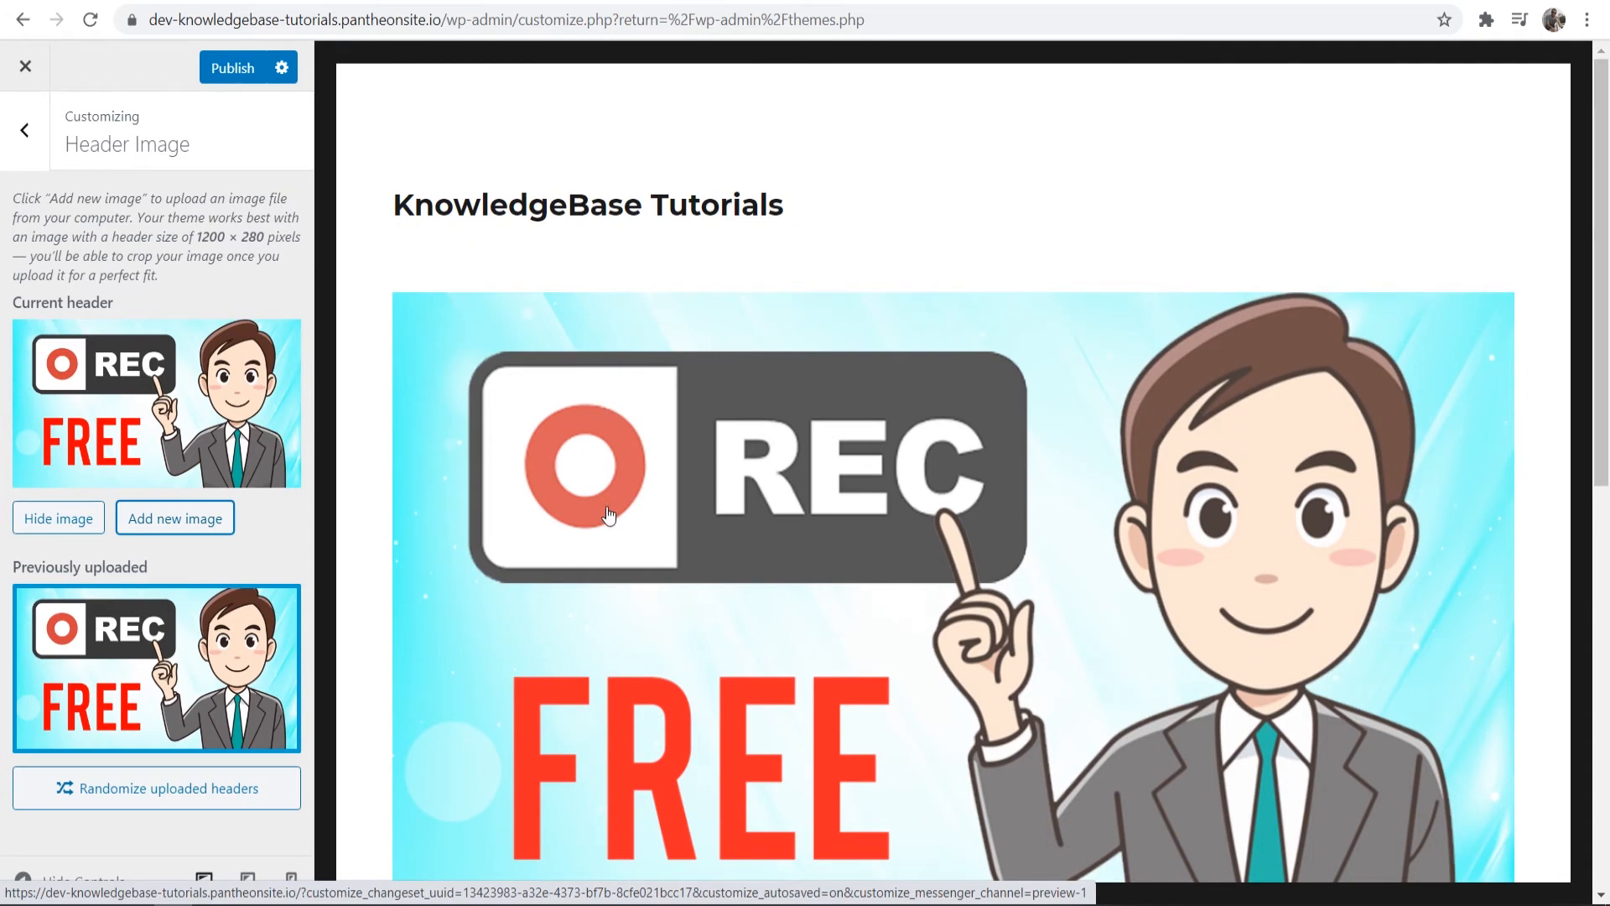
{"action": "left_click", "coordinate": [24, 130]}
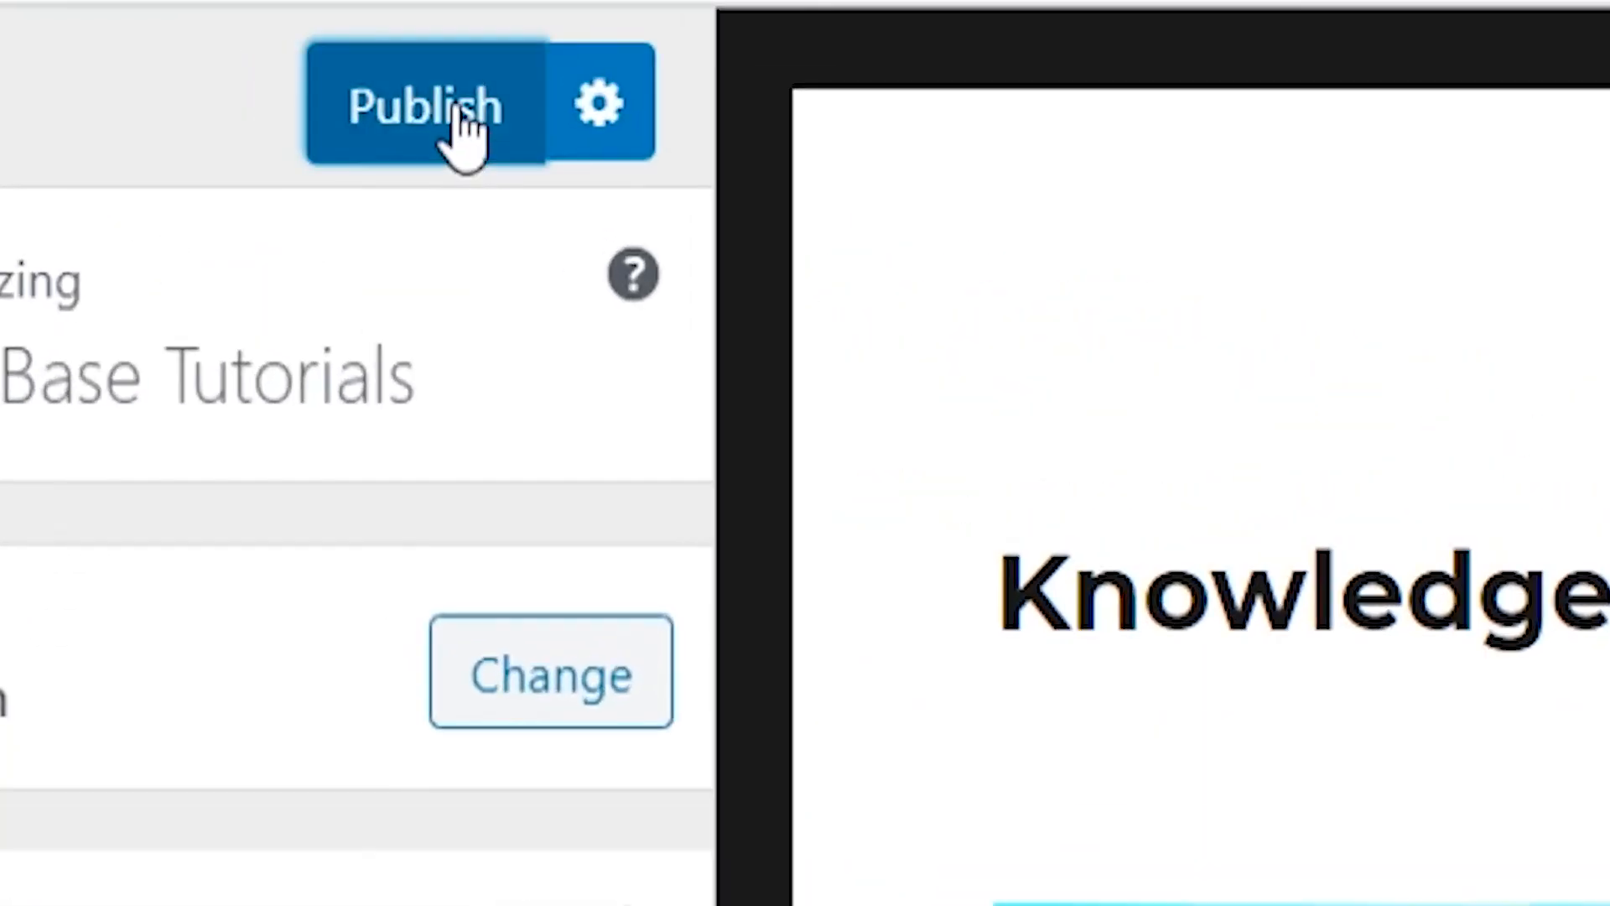
{"action": "left_click", "coordinate": [243, 72]}
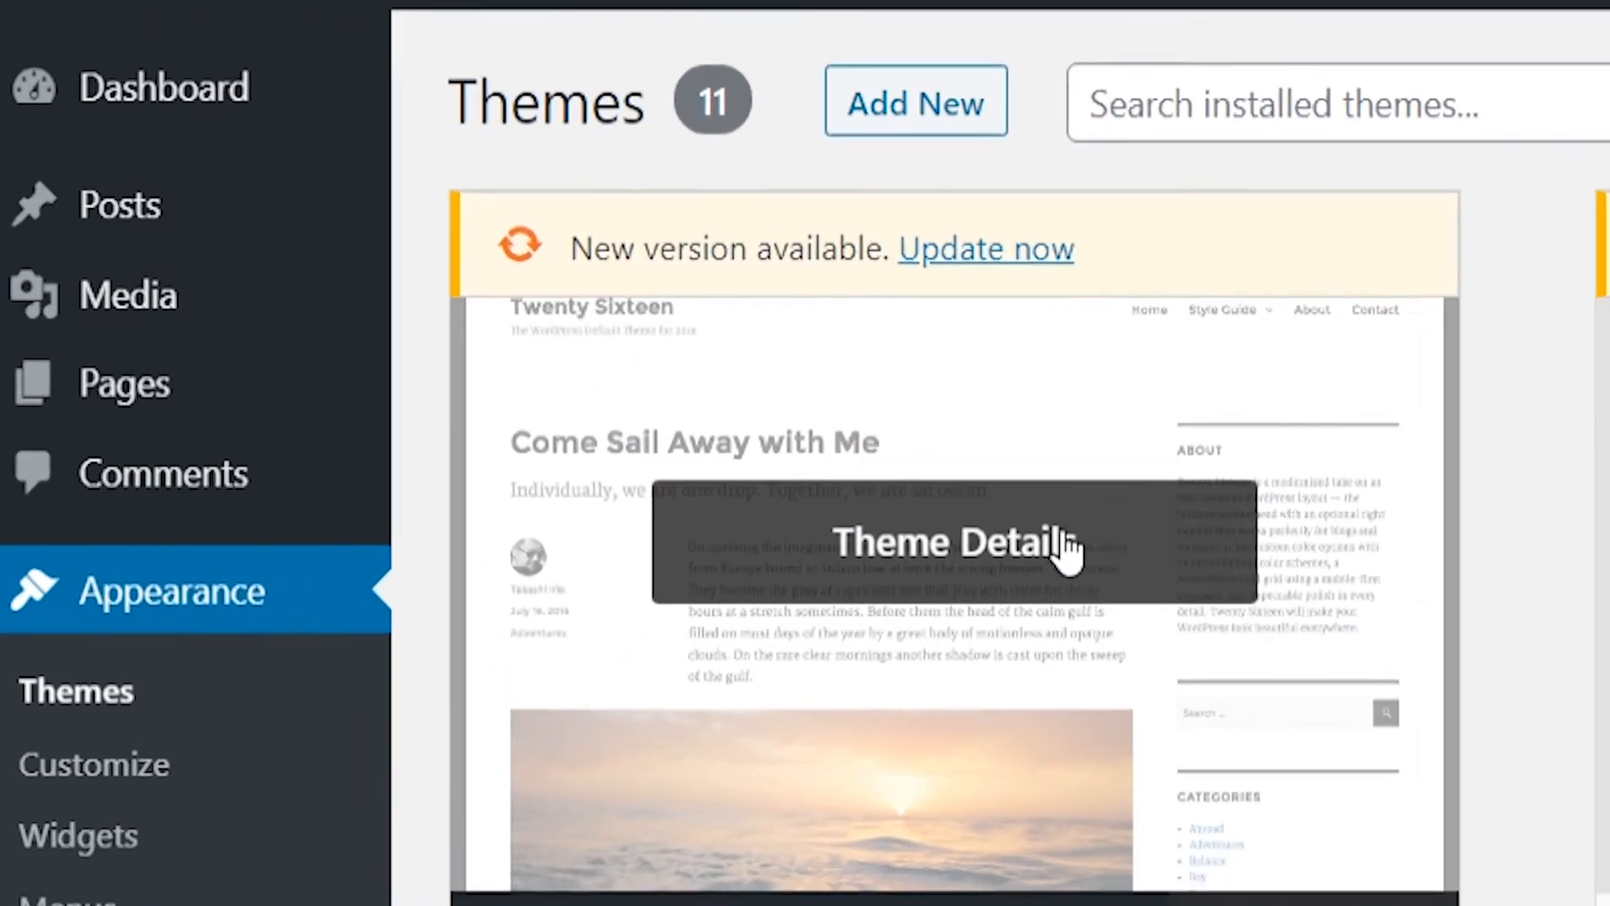
- Create a new page titled "About Us" with the placeholder paragraph "asdassa"
{"action": "mouse_move", "coordinate": [78, 237]}
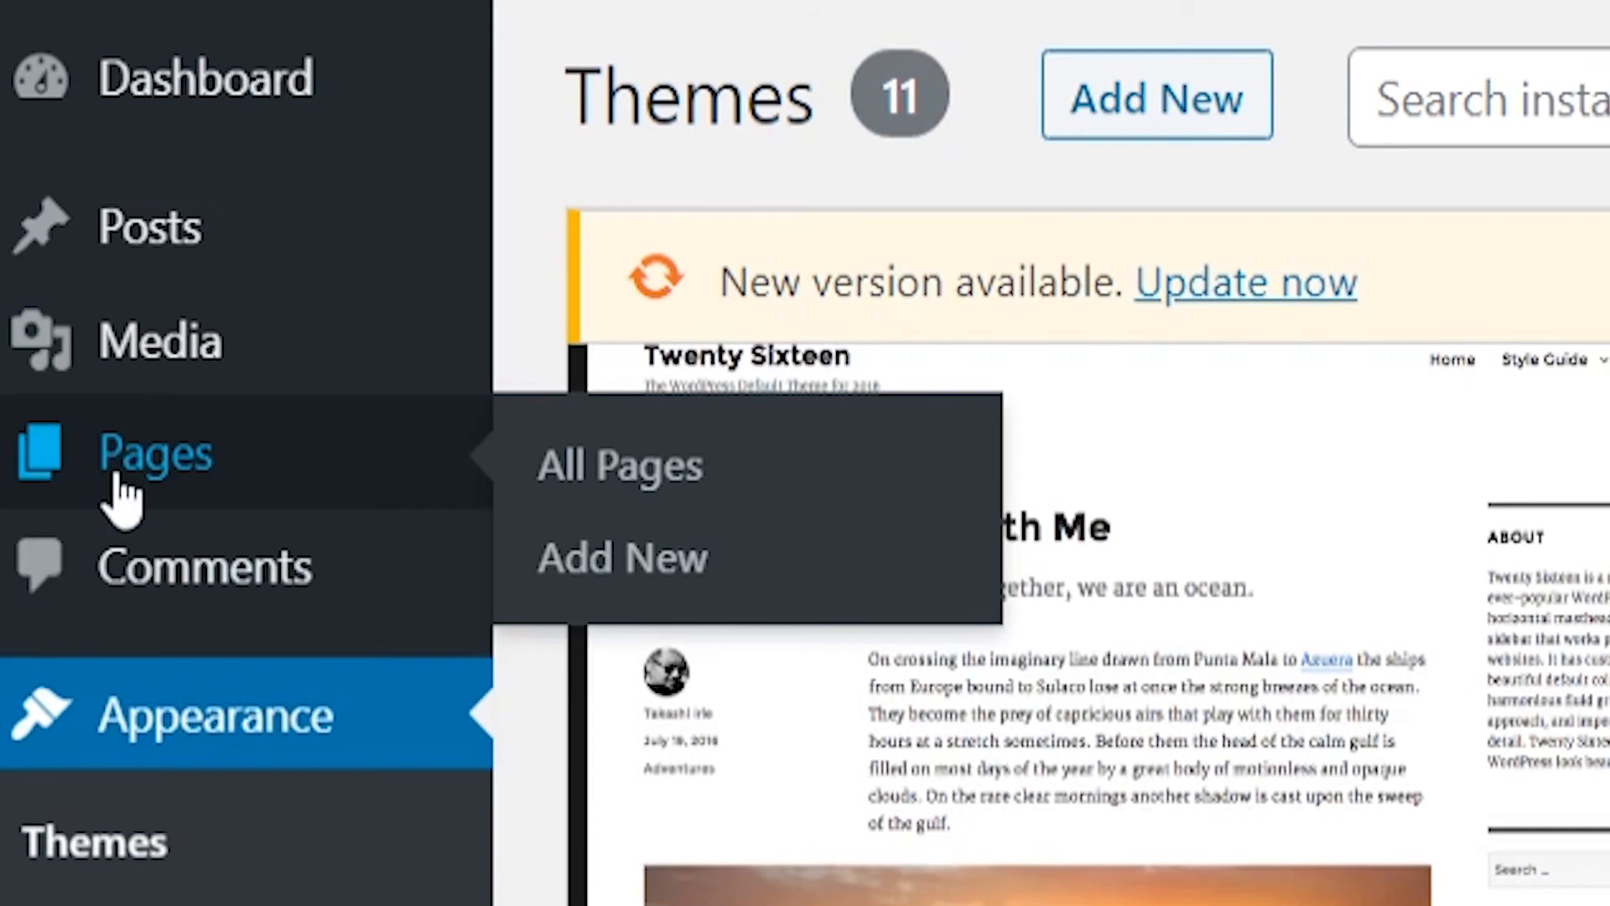
{"action": "mouse_move", "coordinate": [215, 262]}
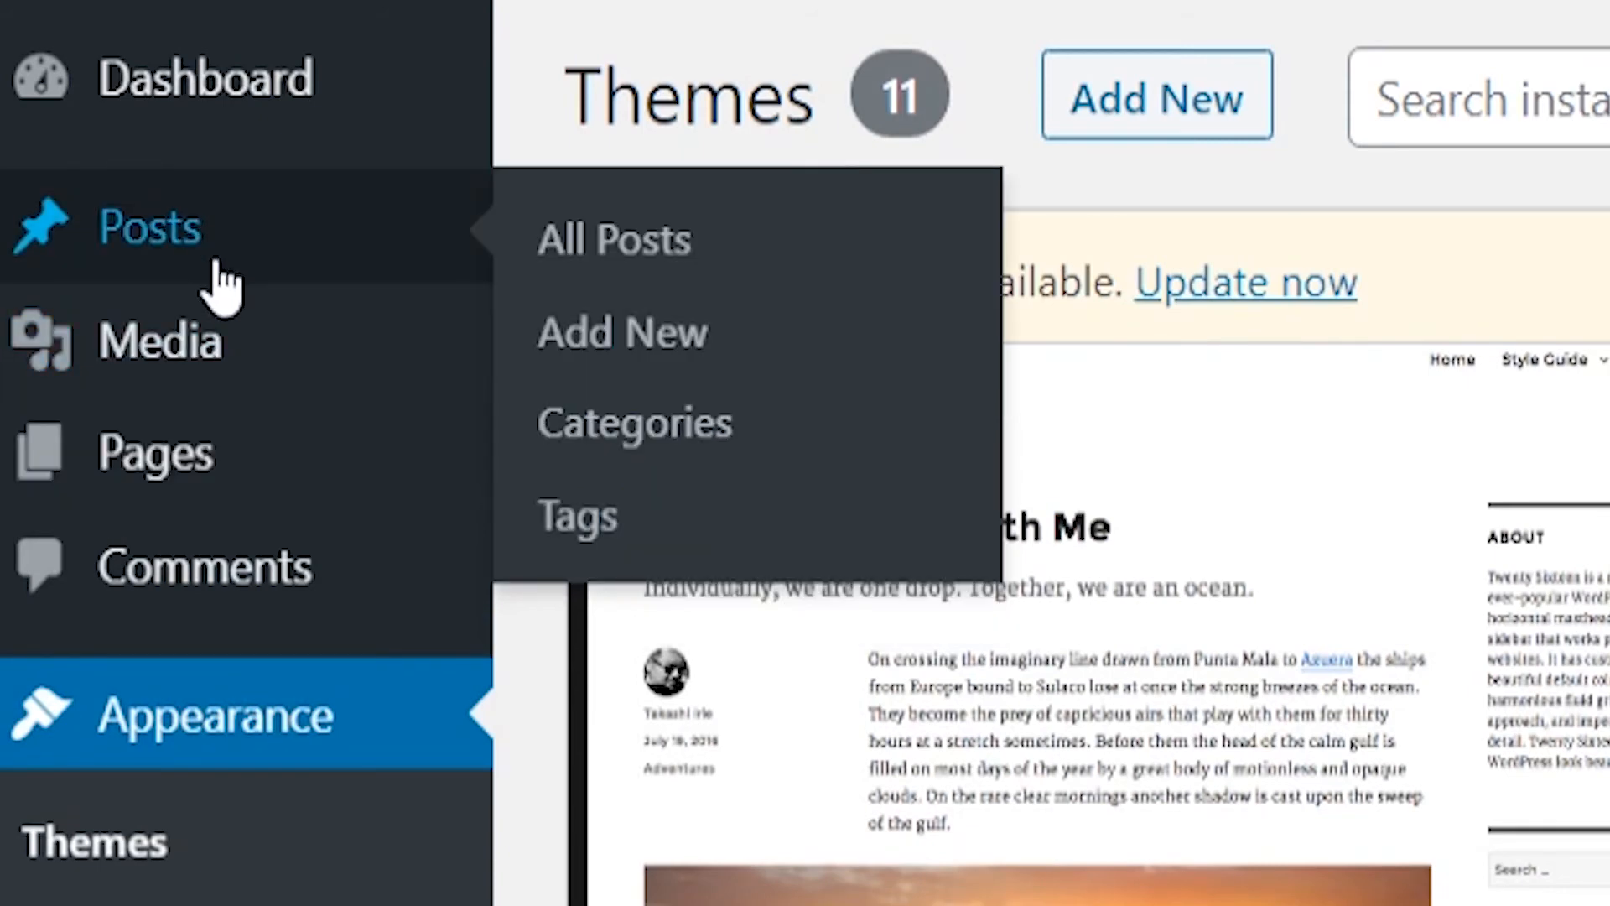
{"action": "mouse_move", "coordinate": [151, 471]}
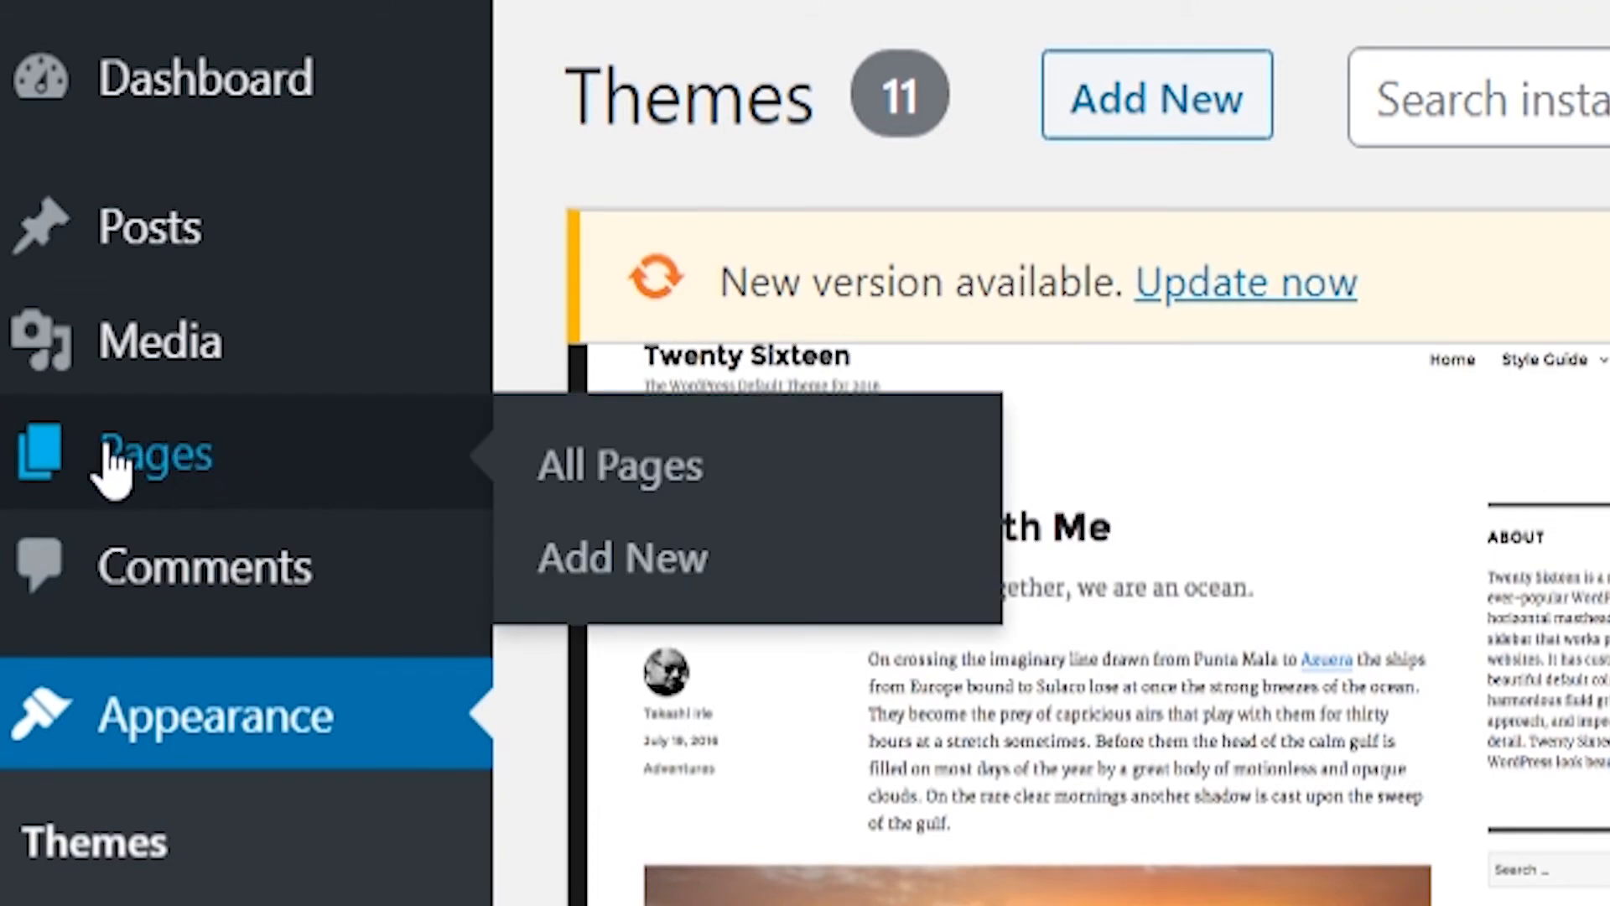
{"action": "left_click", "coordinate": [657, 560]}
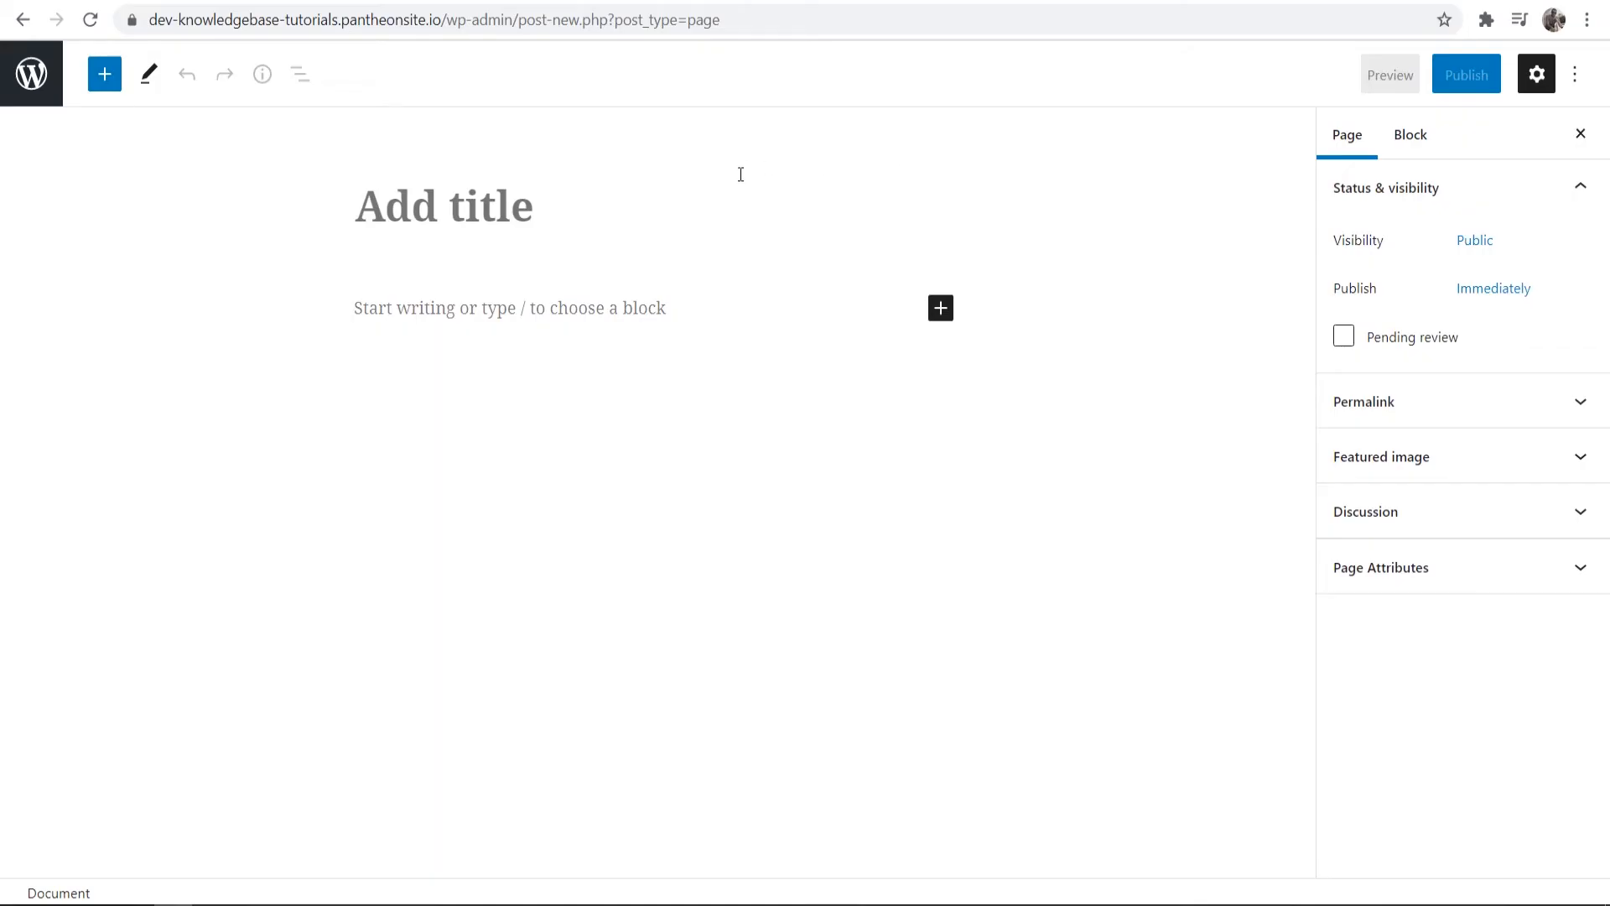
{"action": "type", "text": "About Us"}
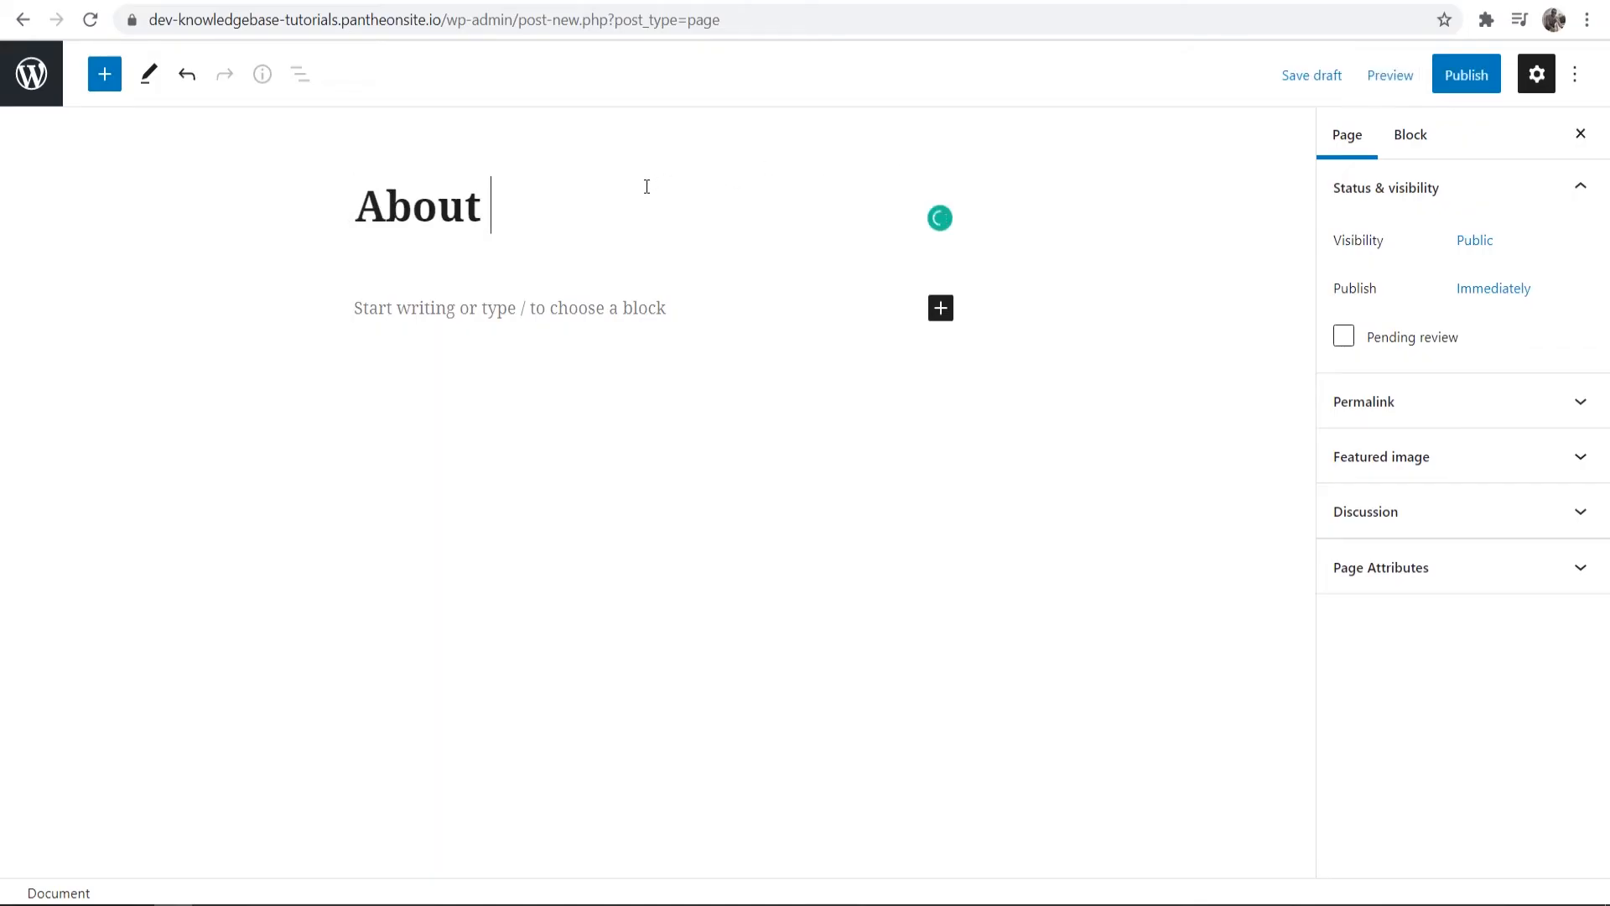
{"action": "left_click", "coordinate": [623, 307]}
{"action": "type", "text": "asdassa"}
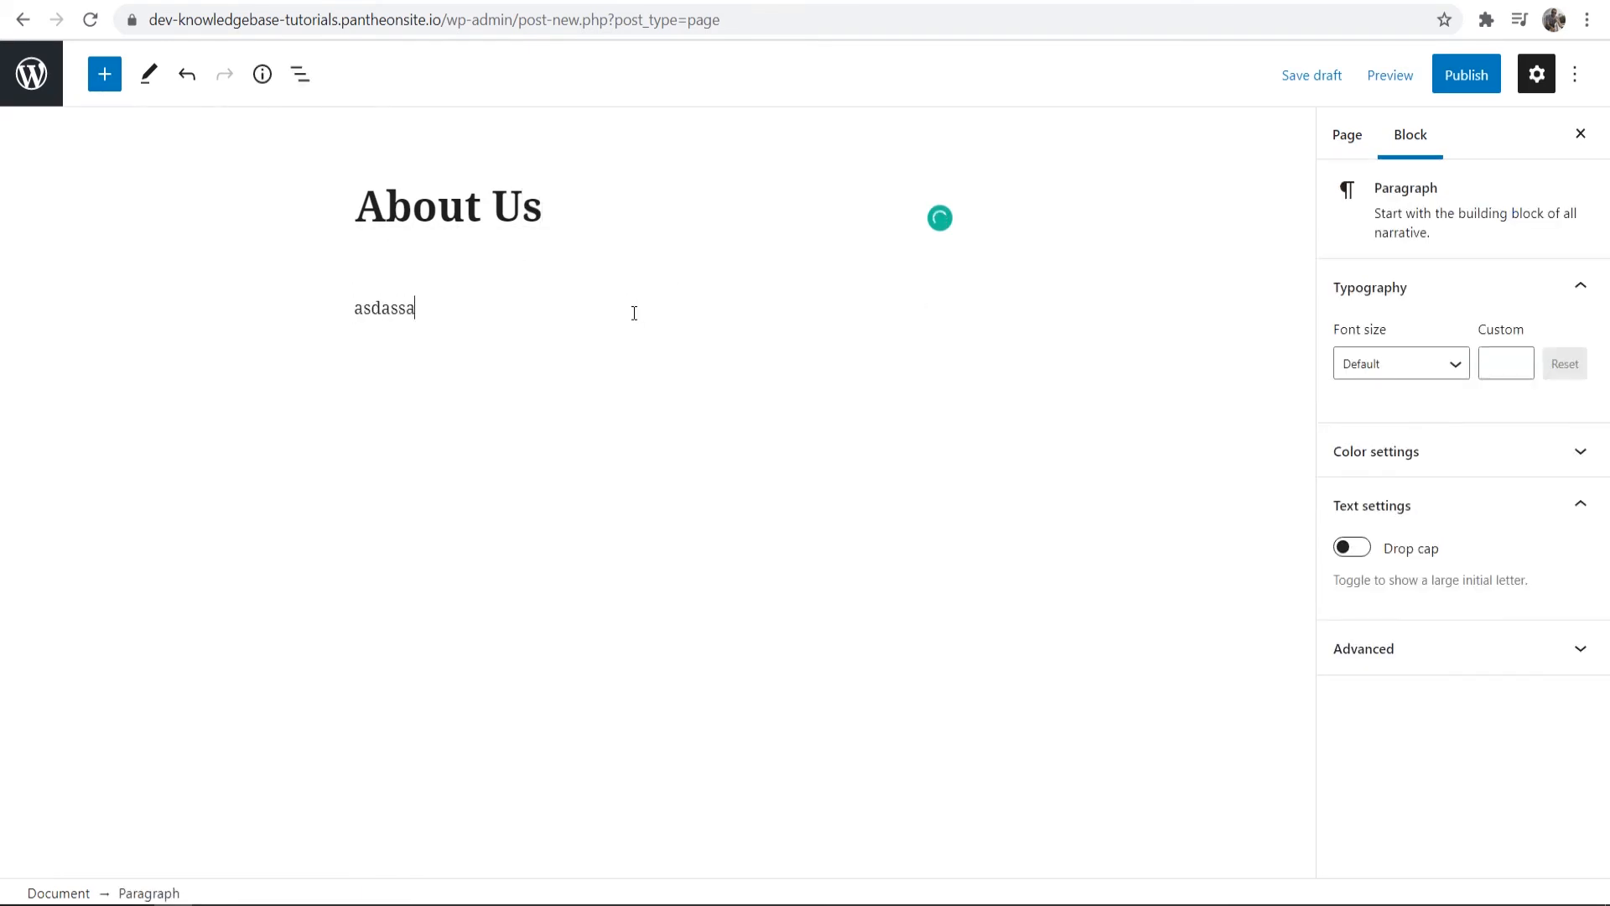
- Extend the About Us placeholder paragraph to "asdassadsdasdasdad" and publish the page
{"action": "type", "text": "dsdasdasdad"}
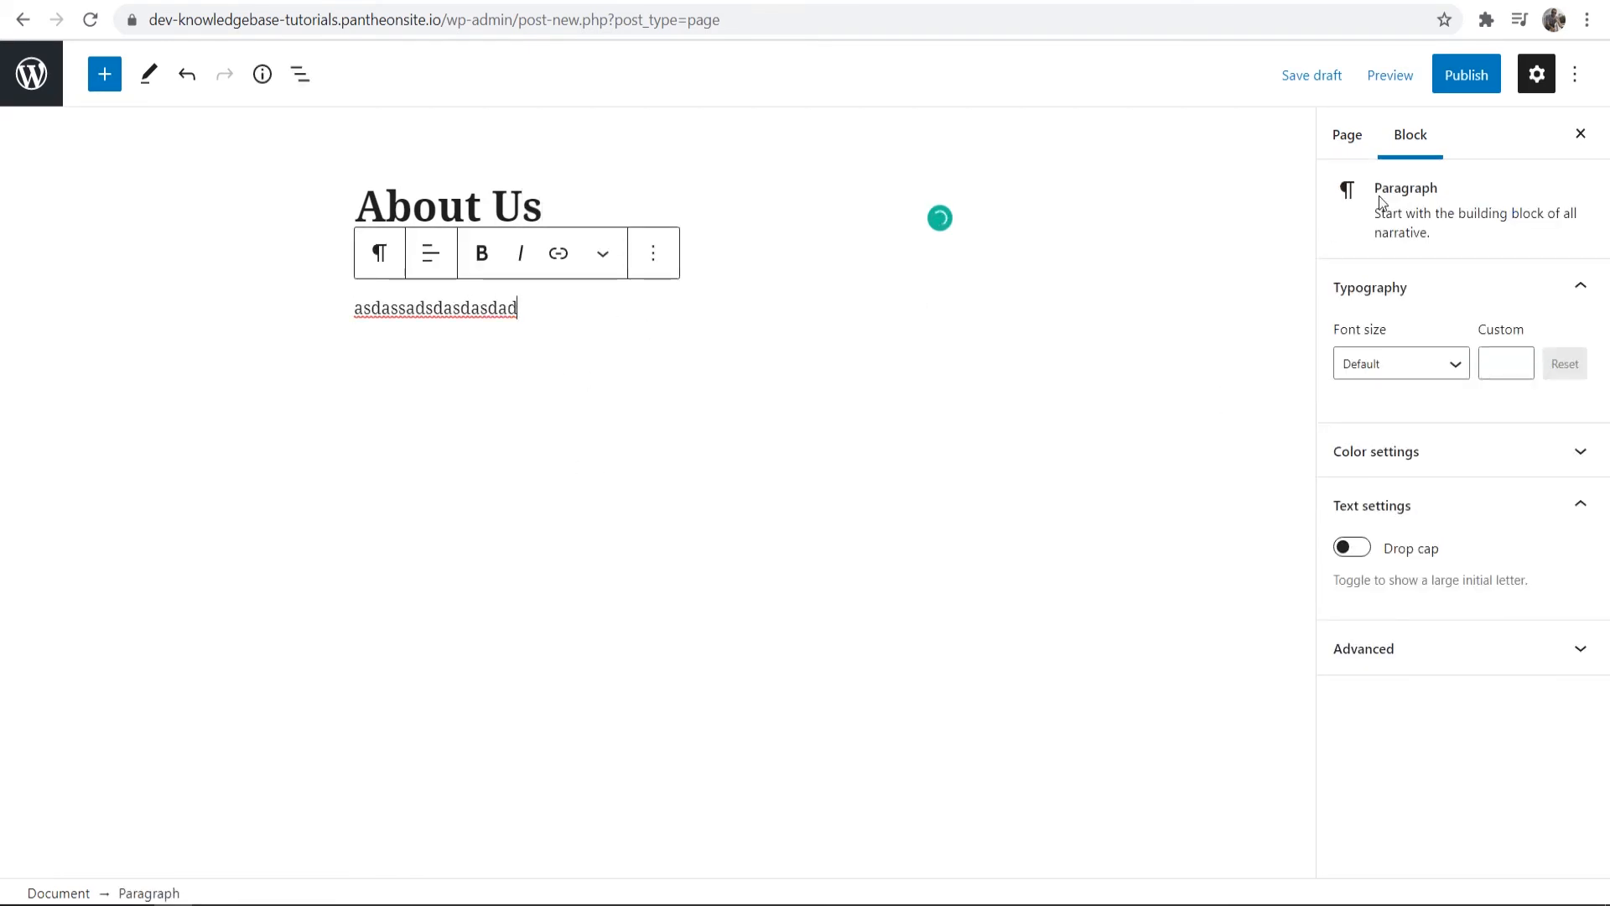
{"action": "left_click", "coordinate": [1453, 82]}
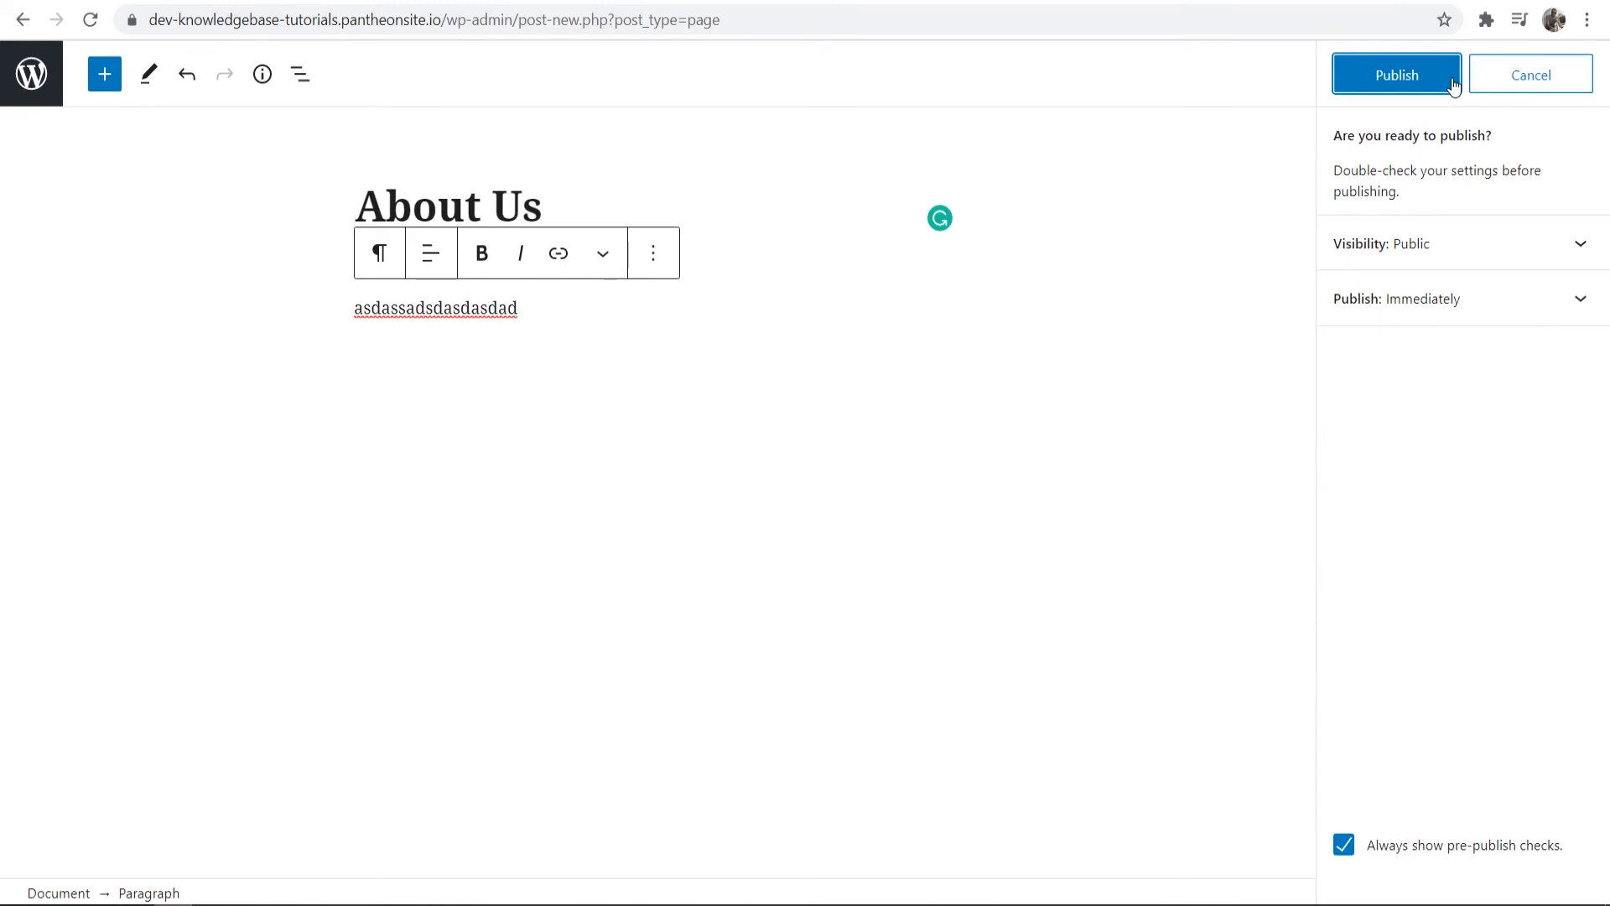
{"action": "left_click", "coordinate": [1431, 76]}
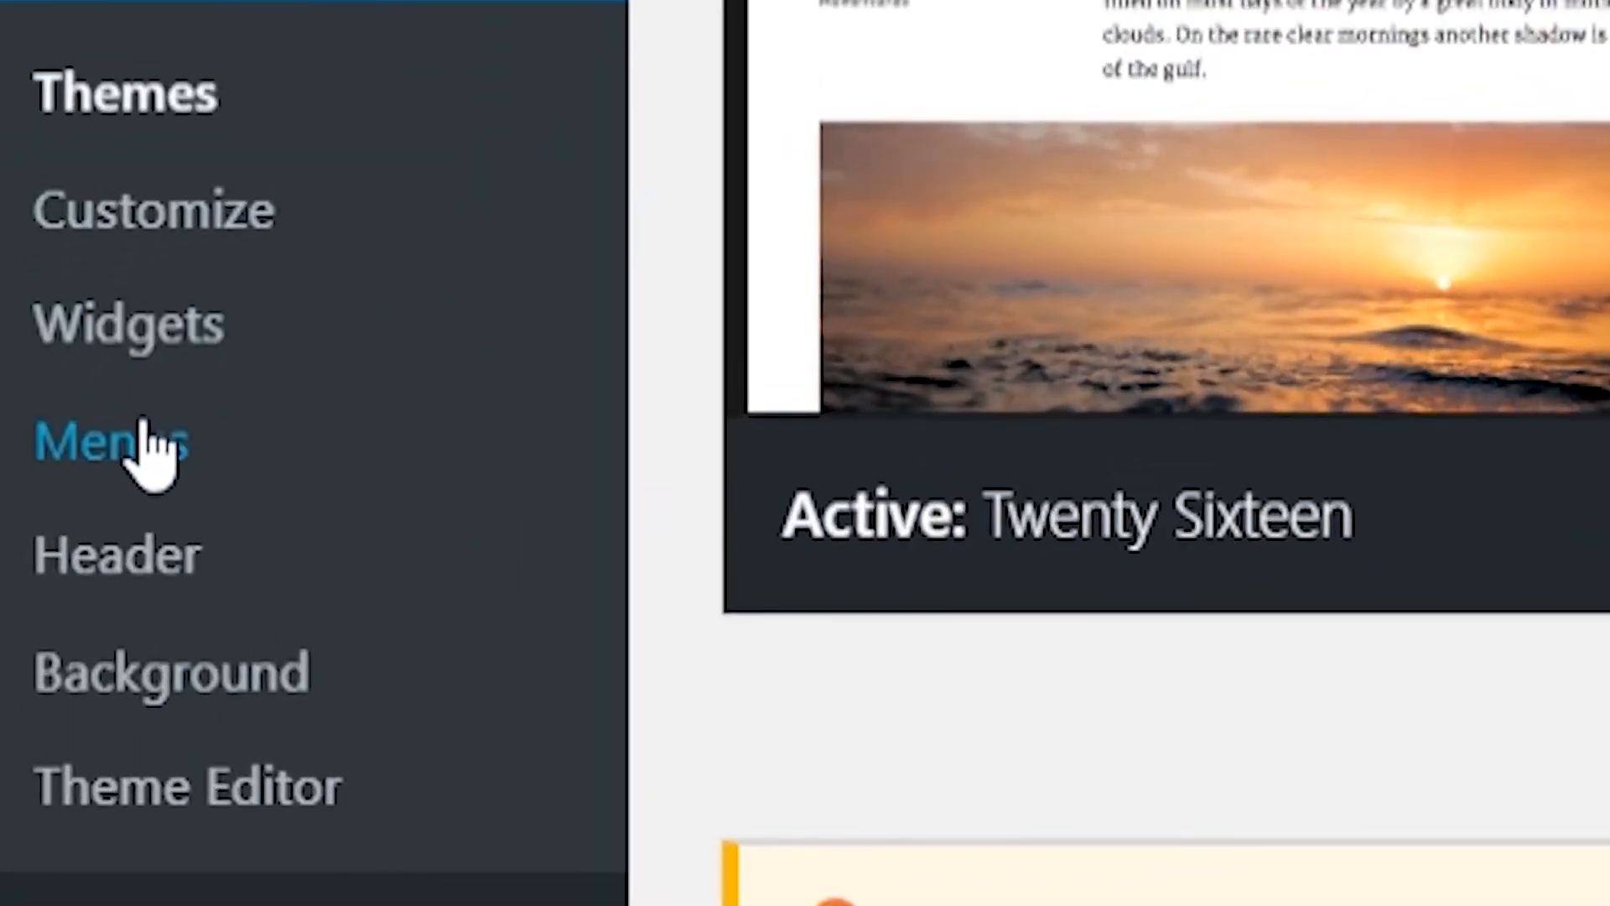
- Create a menu named "Menu" for the Primary Menu location, with new top-level pages added automatically, and add the About Us page to it
{"action": "left_click", "coordinate": [143, 457]}
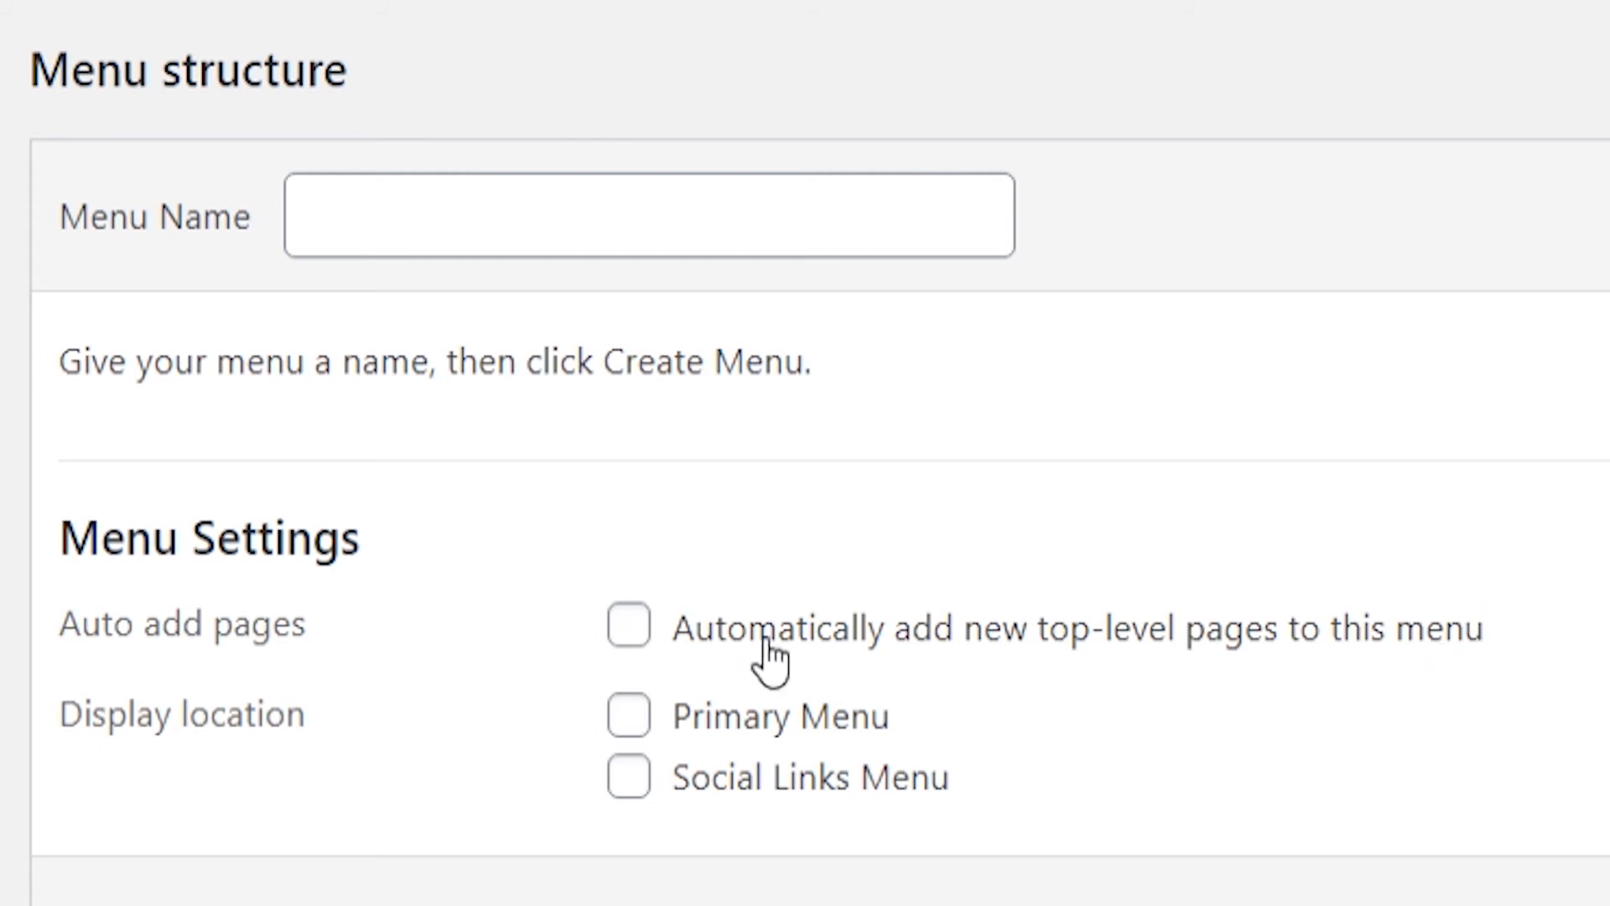
{"action": "left_click", "coordinate": [644, 638]}
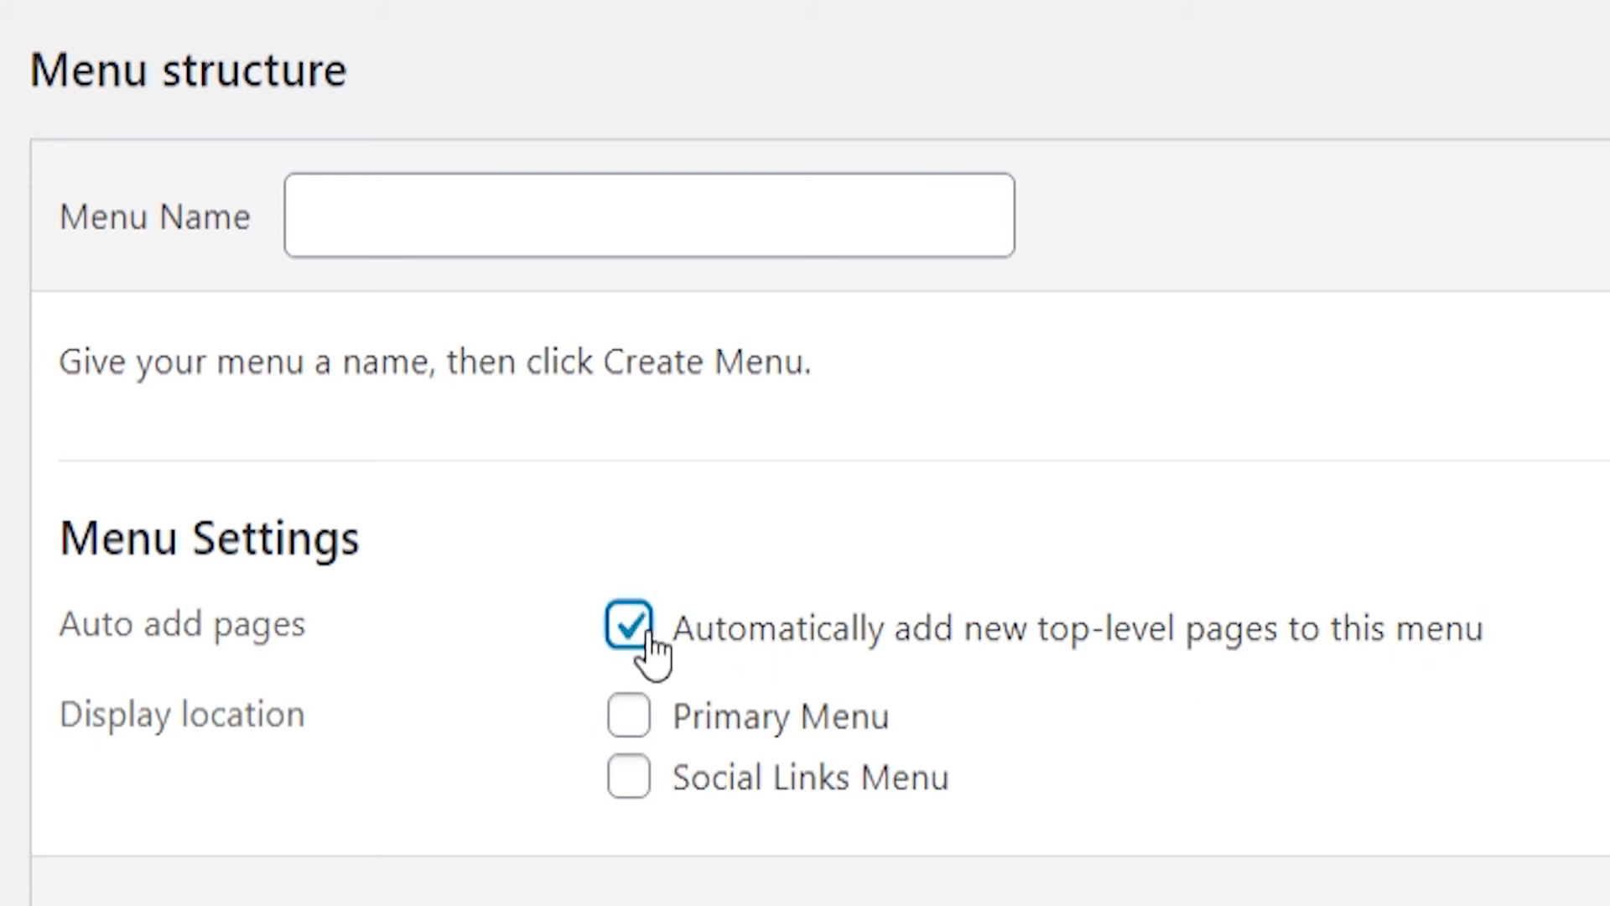
{"action": "left_click", "coordinate": [654, 721]}
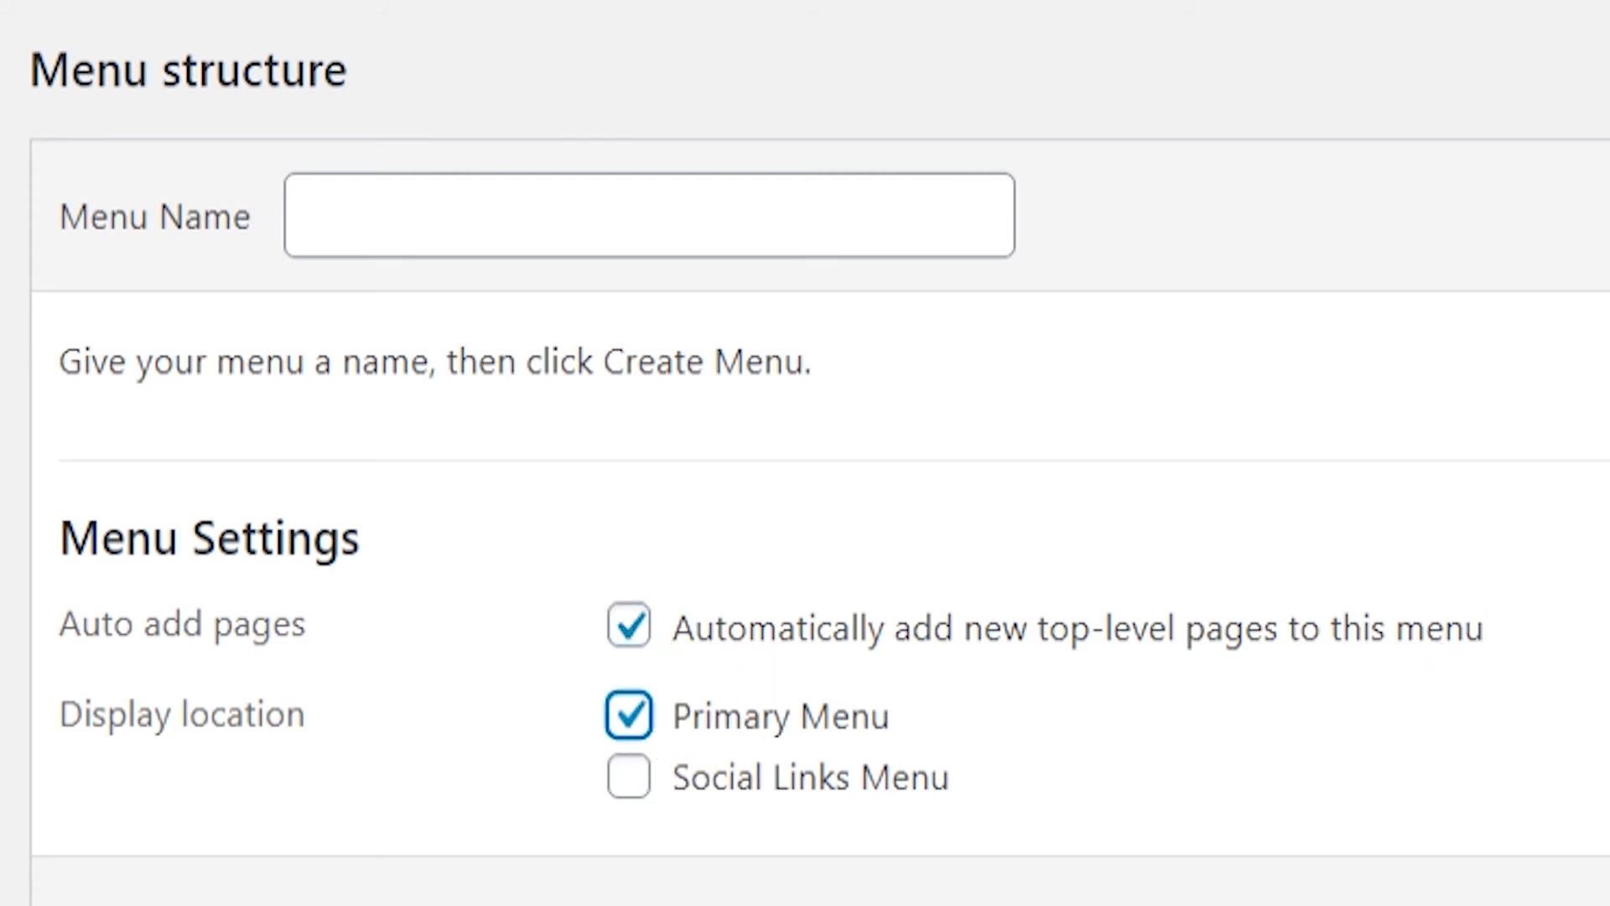
{"action": "left_click", "coordinate": [615, 250]}
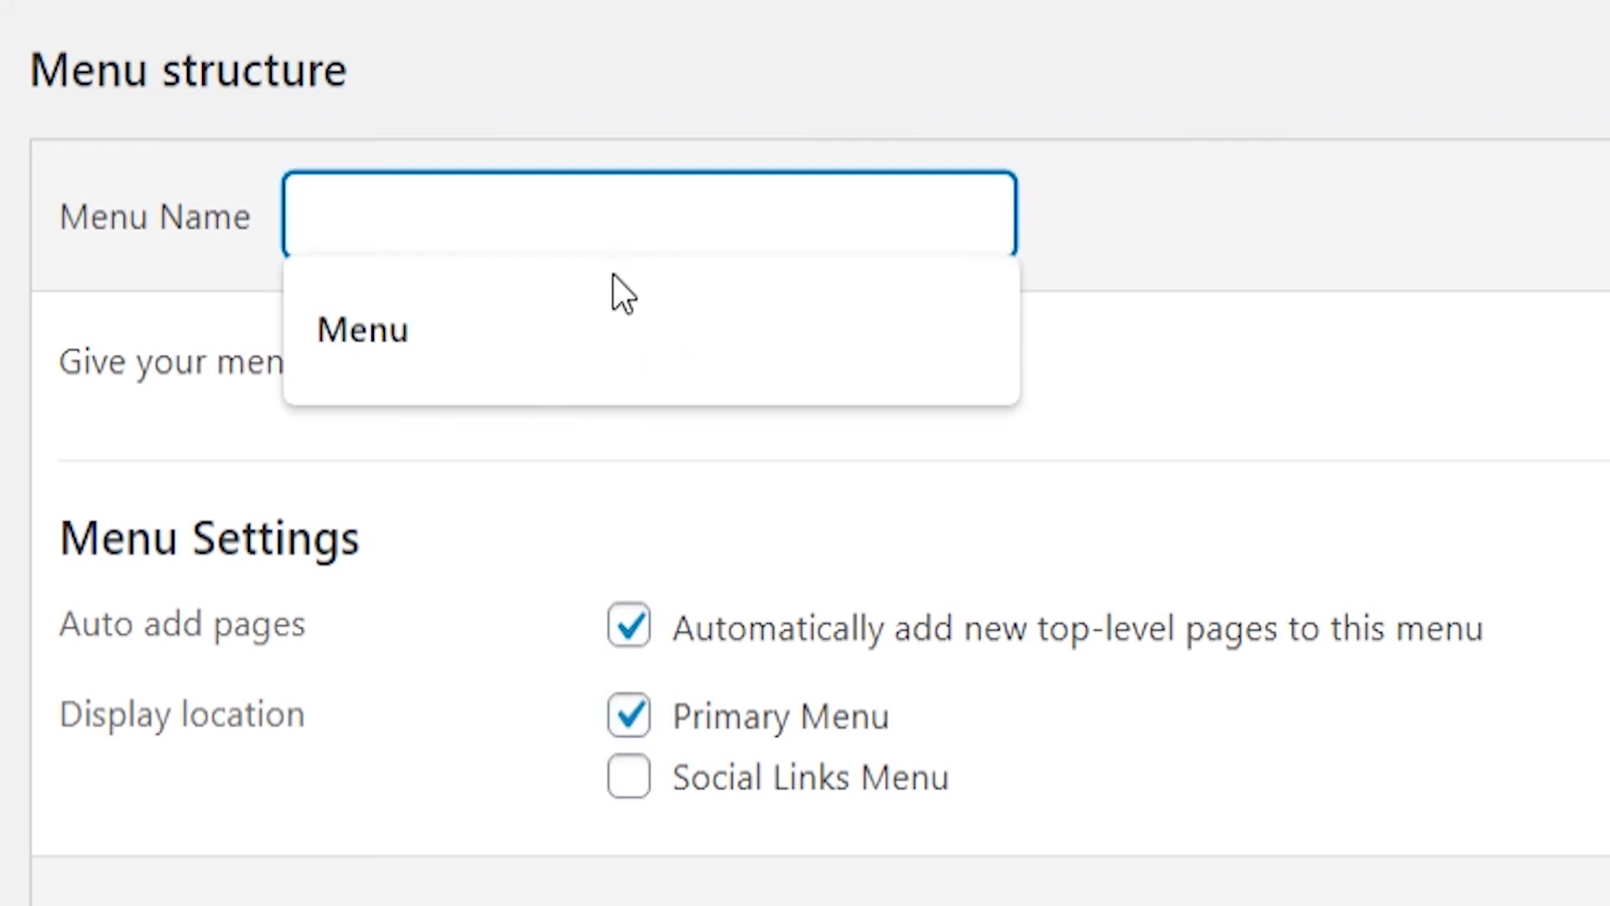
{"action": "type", "text": "Menu"}
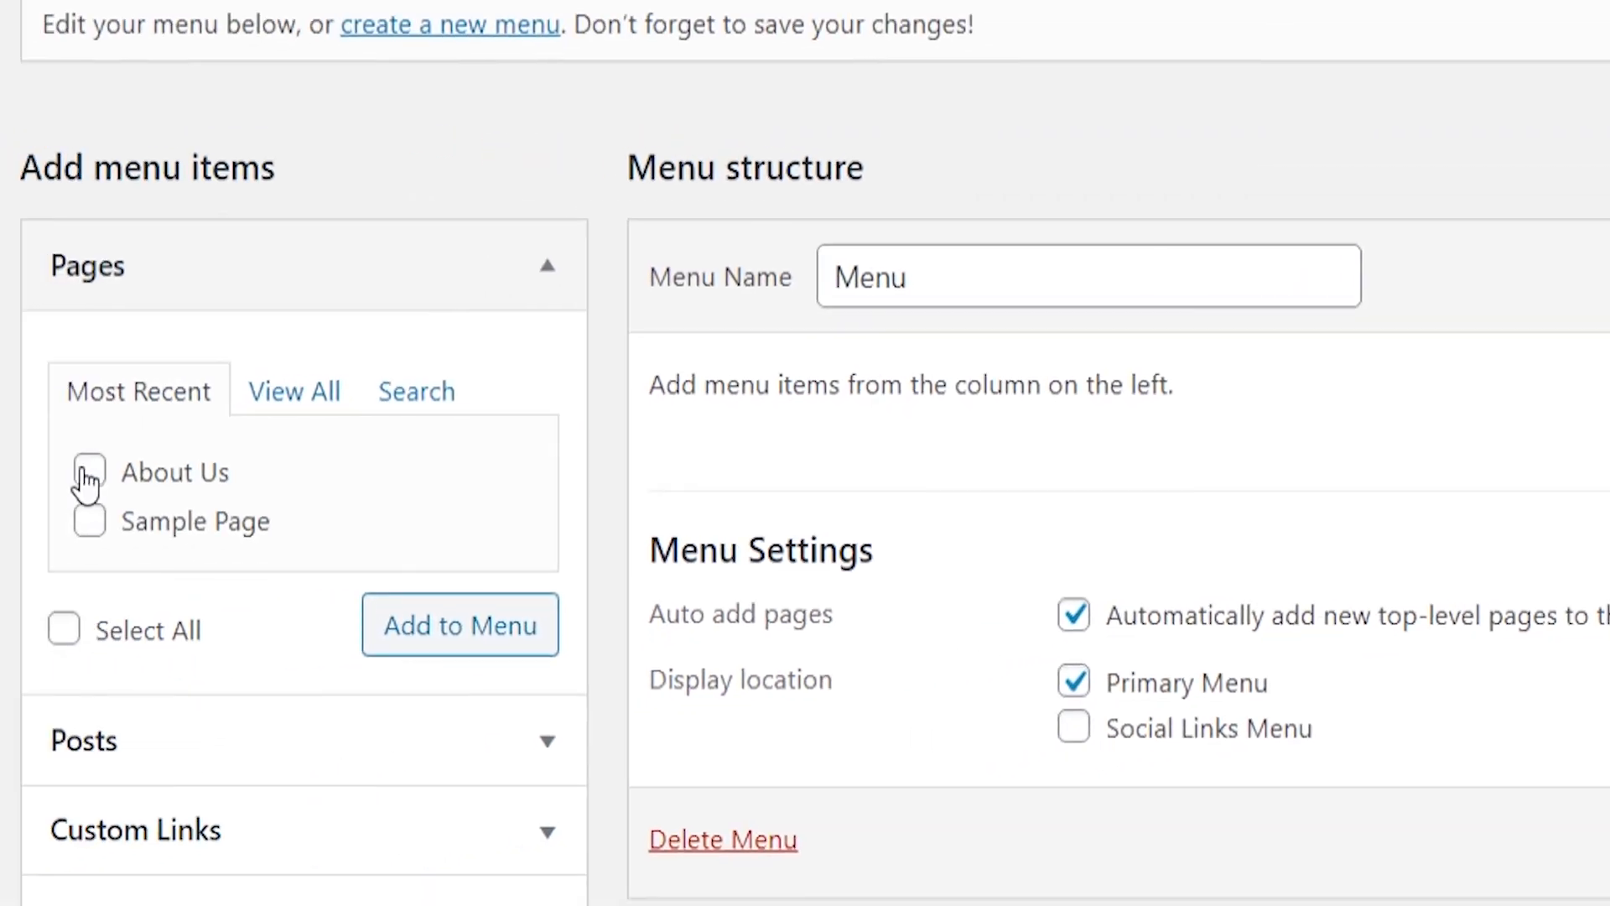
{"action": "left_click", "coordinate": [89, 472]}
{"action": "left_click", "coordinate": [452, 642]}
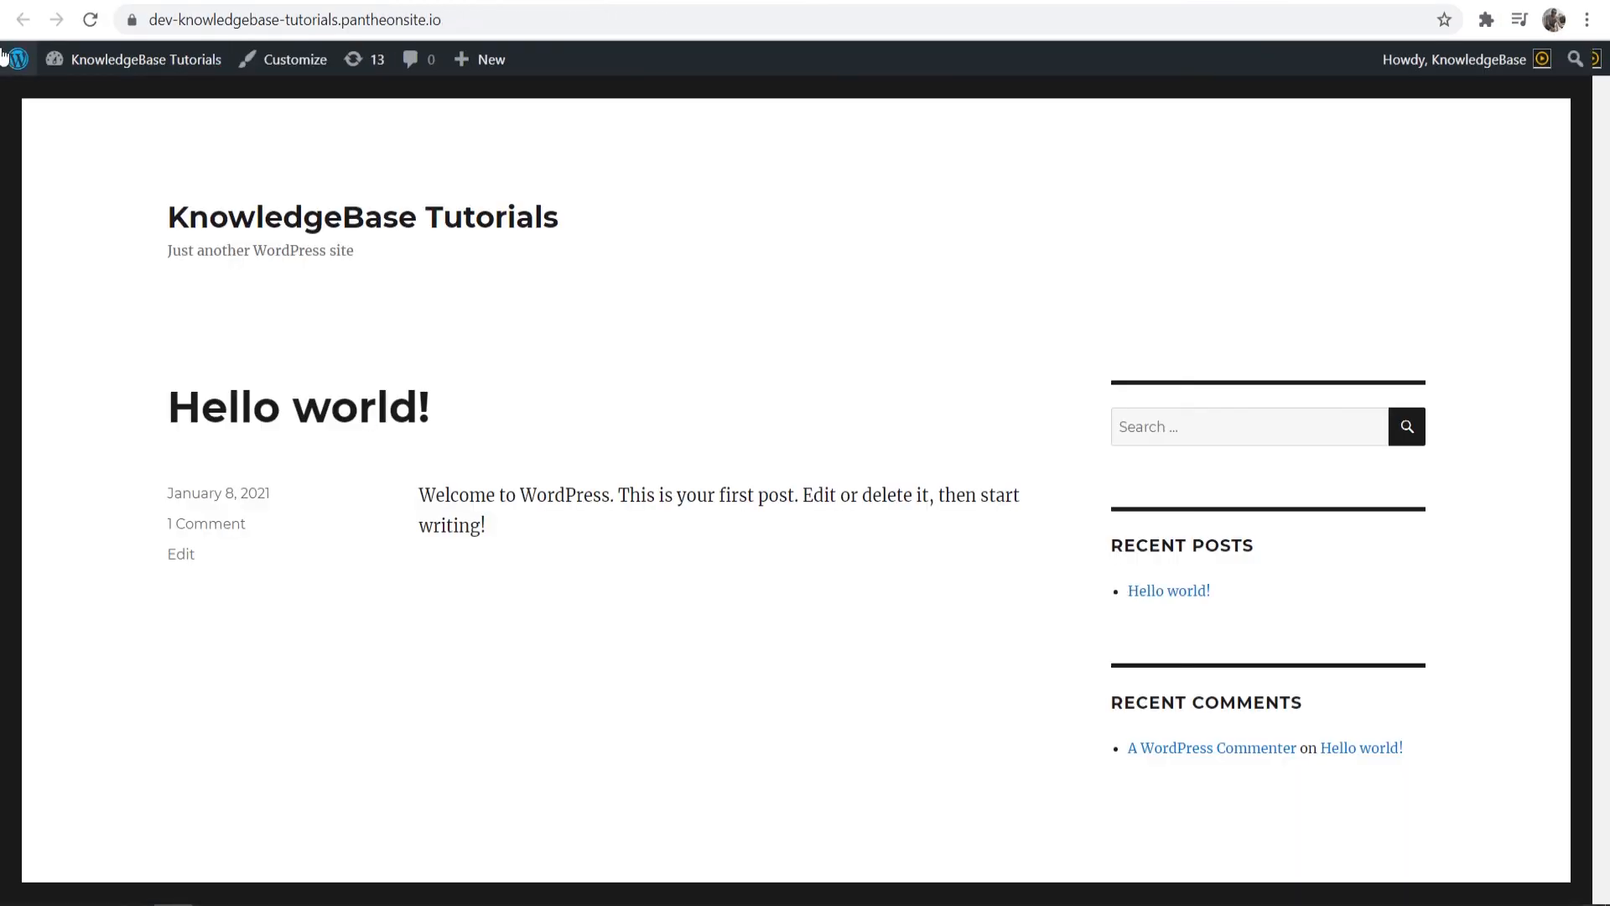
- Reload the live home page, look over its header and content, and open About Us from the site menu to view its text
{"action": "left_click", "coordinate": [87, 19]}
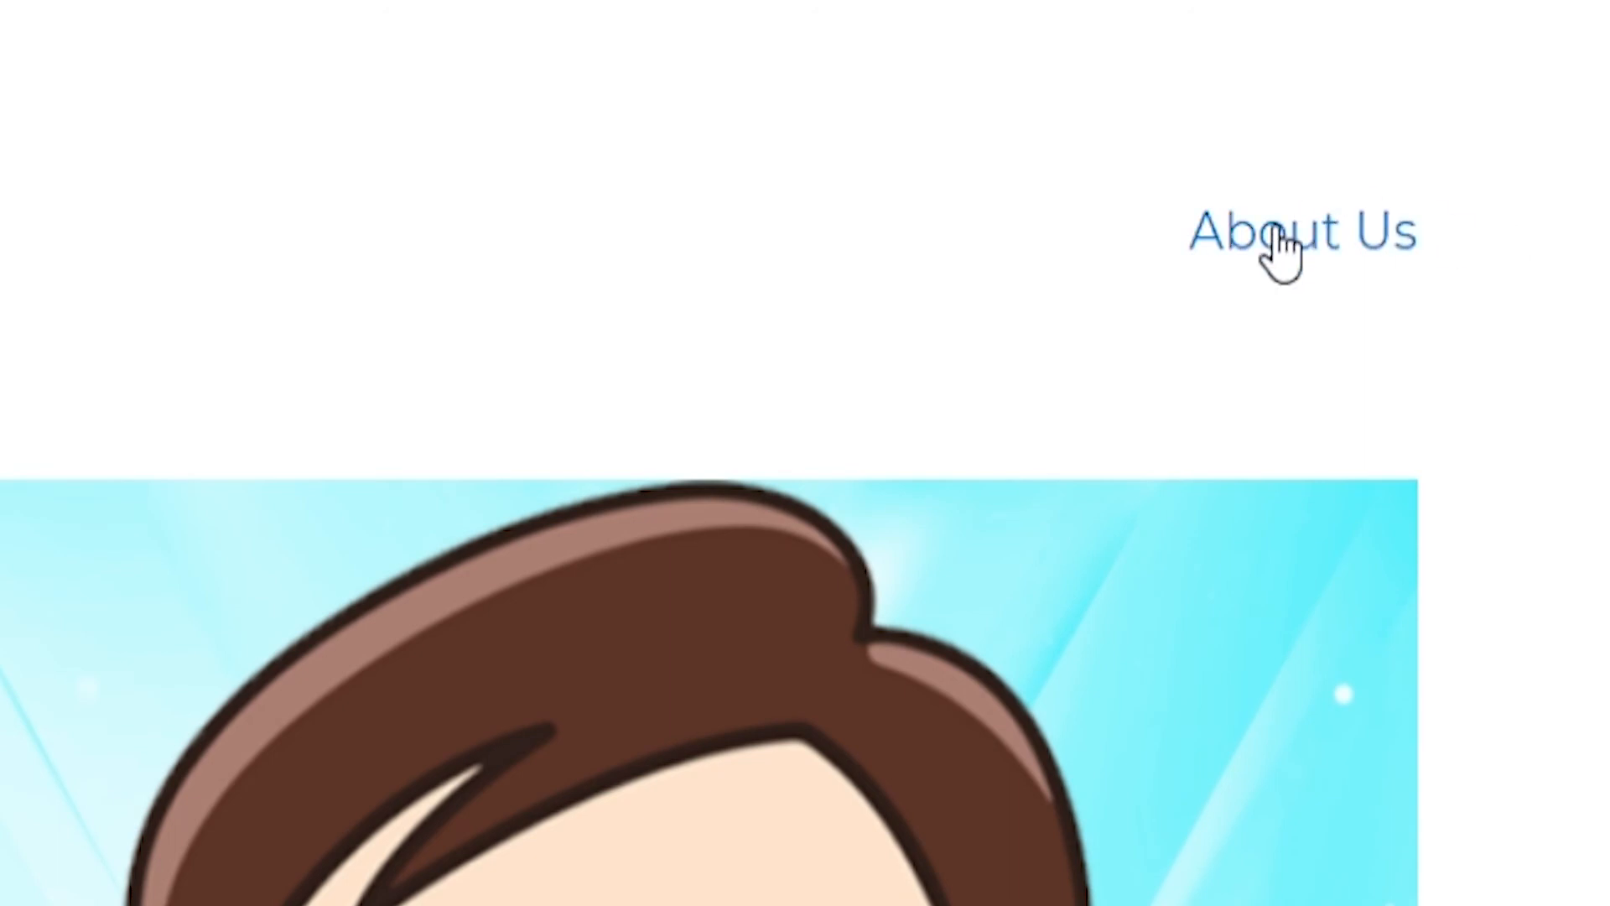
{"action": "scroll", "coordinate": [1325, 243], "scroll_direction": "down", "scroll_amount": 6}
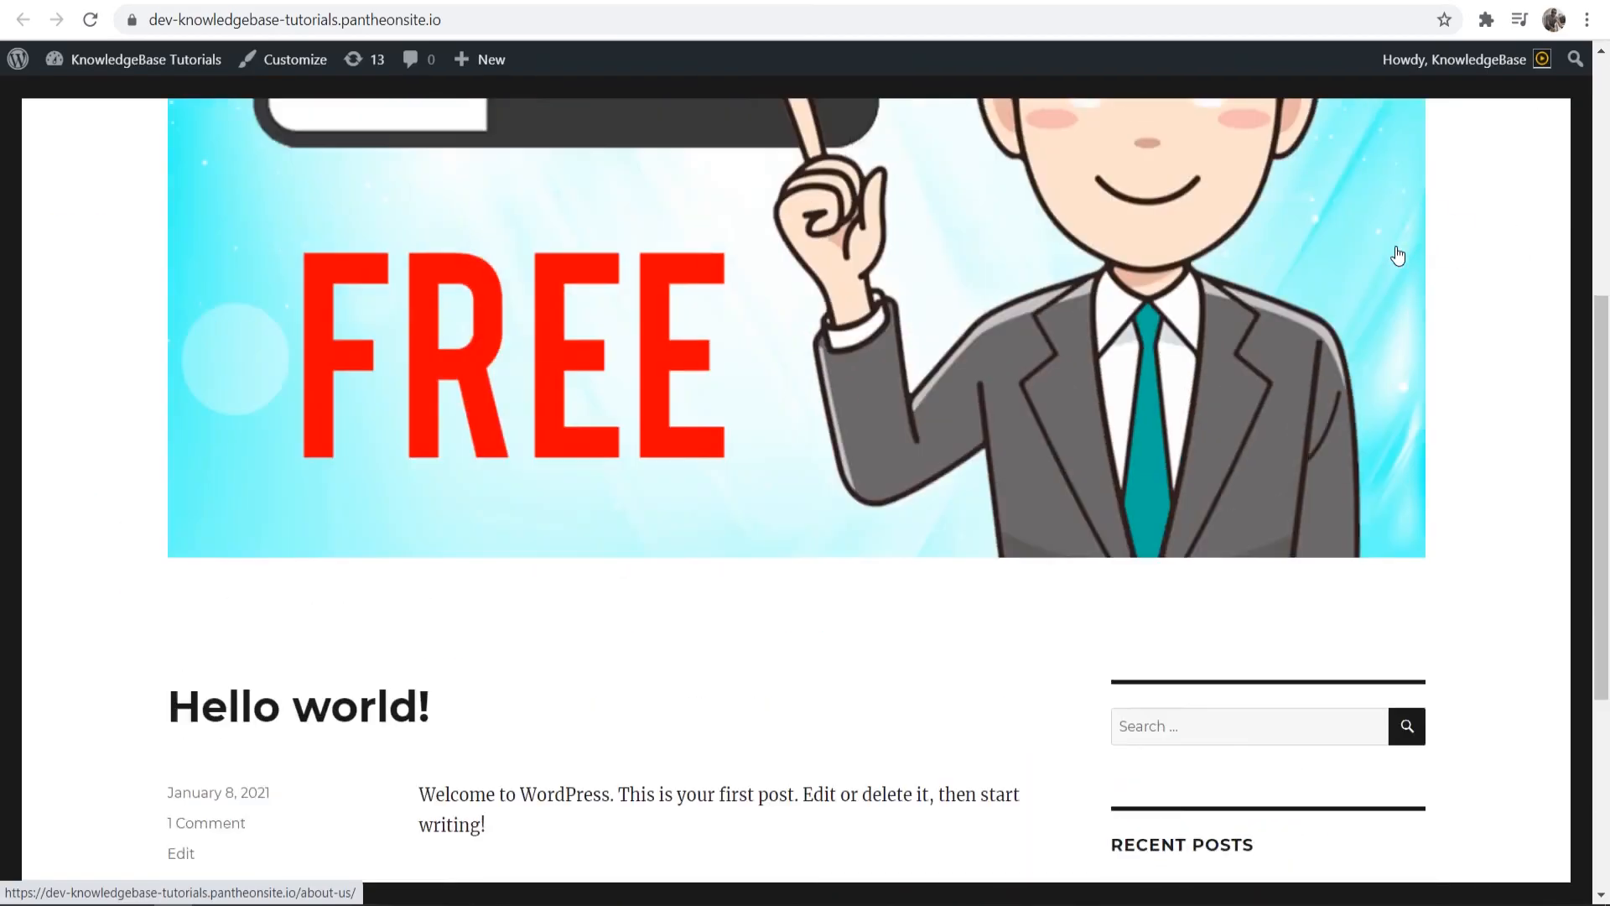
{"action": "scroll", "coordinate": [1398, 256], "scroll_direction": "up", "scroll_amount": 5}
{"action": "left_click", "coordinate": [1386, 141]}
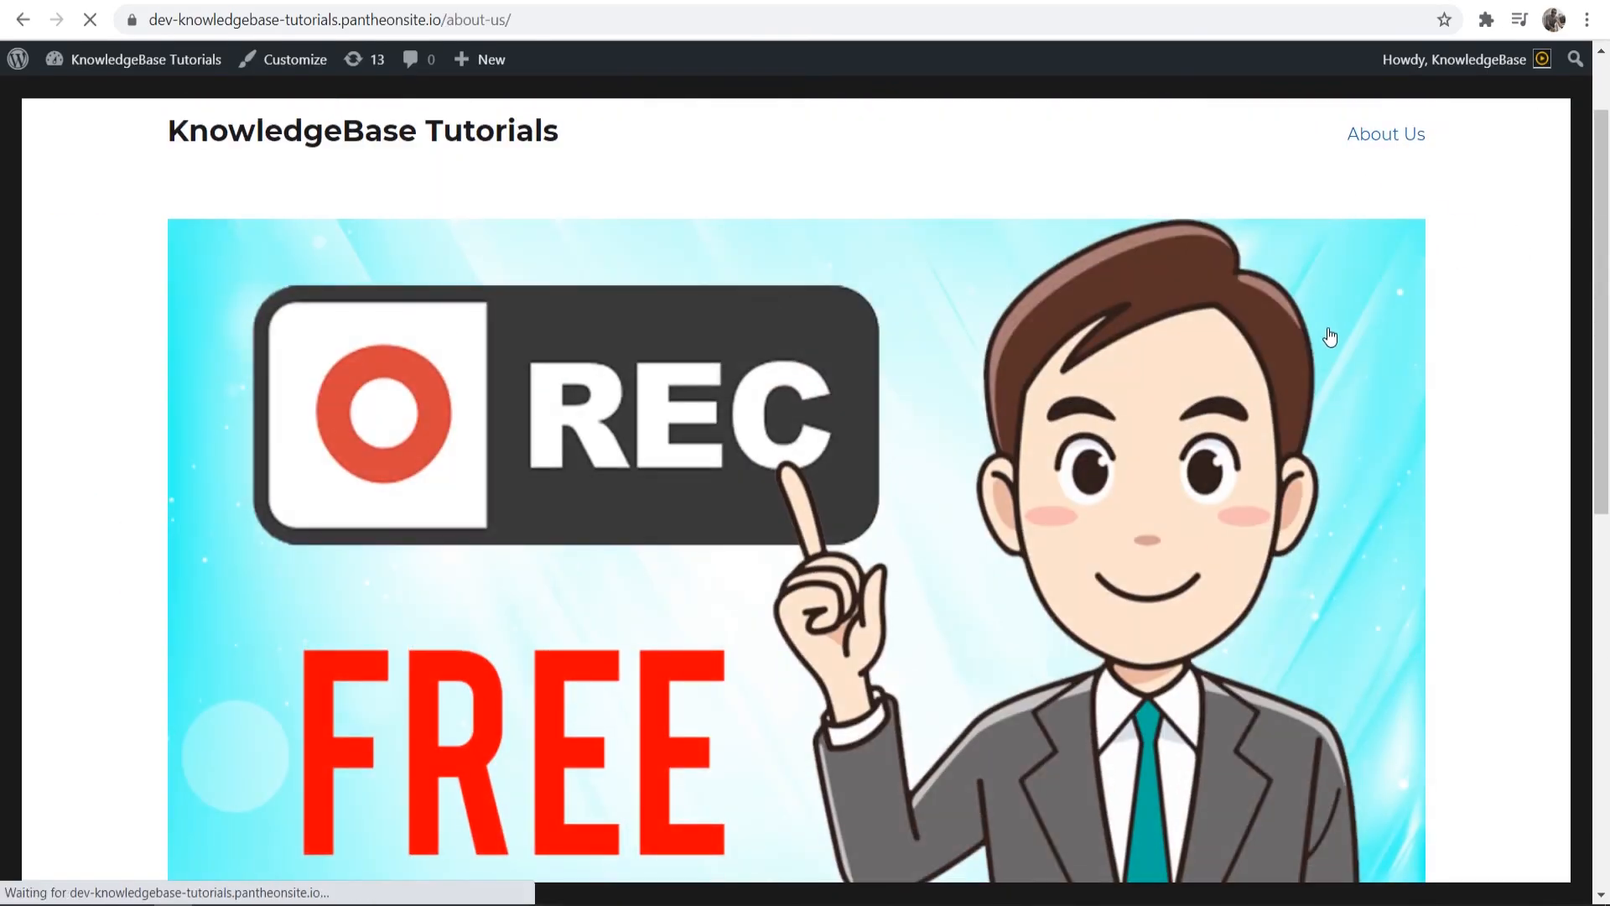
{"action": "scroll", "coordinate": [1330, 335], "scroll_direction": "down", "scroll_amount": 10}
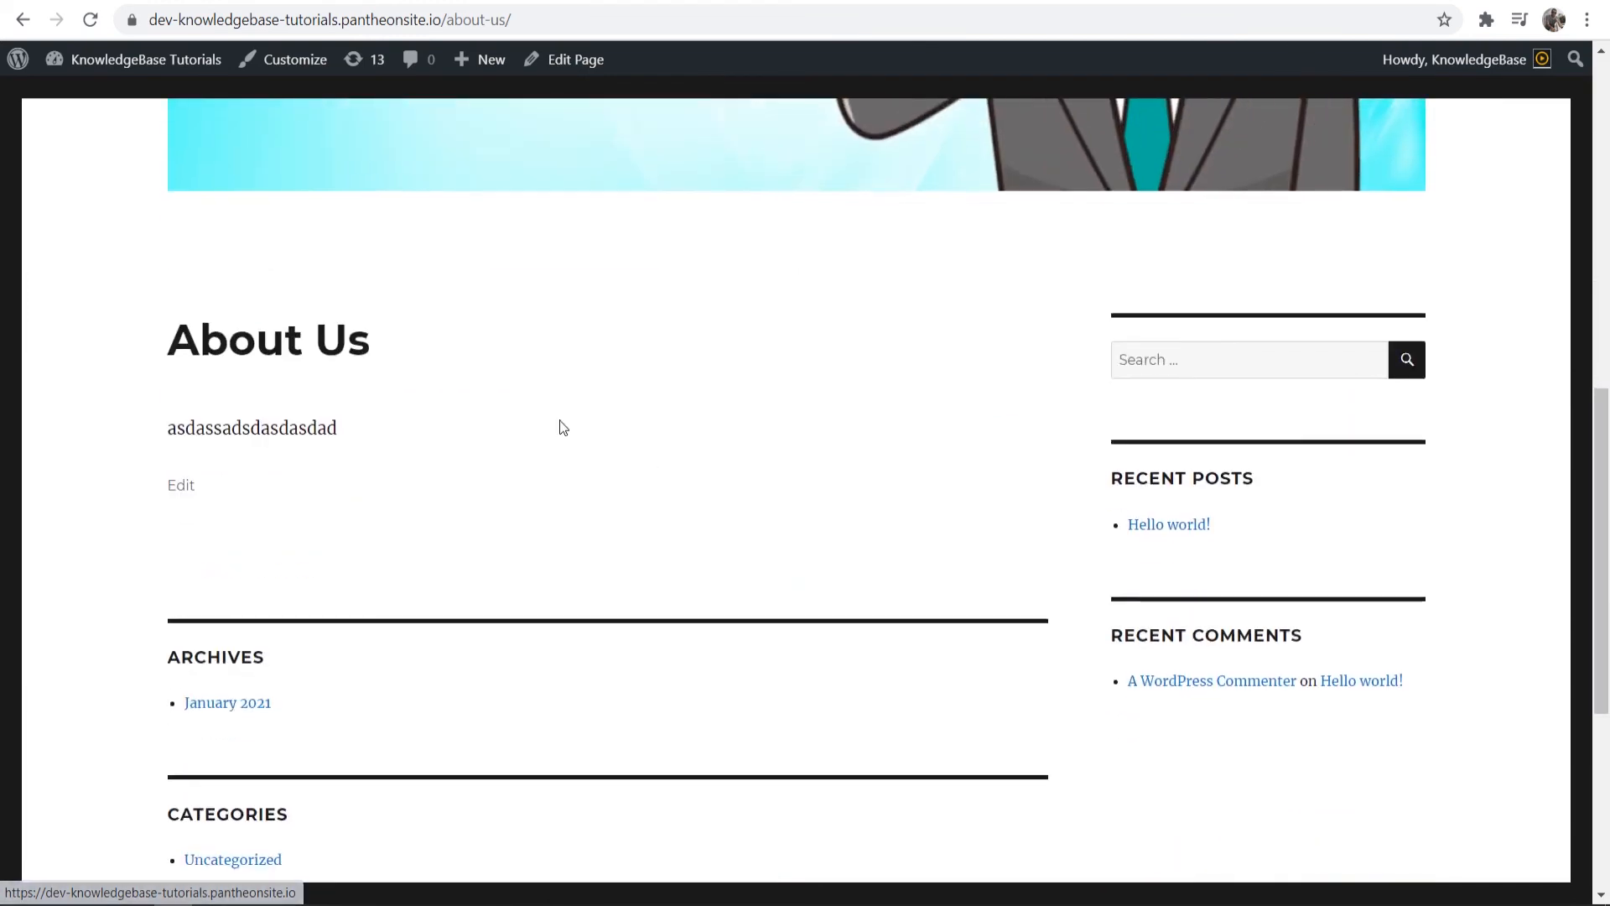
{"action": "double_click", "coordinate": [545, 650]}
{"action": "double_click", "coordinate": [516, 470]}
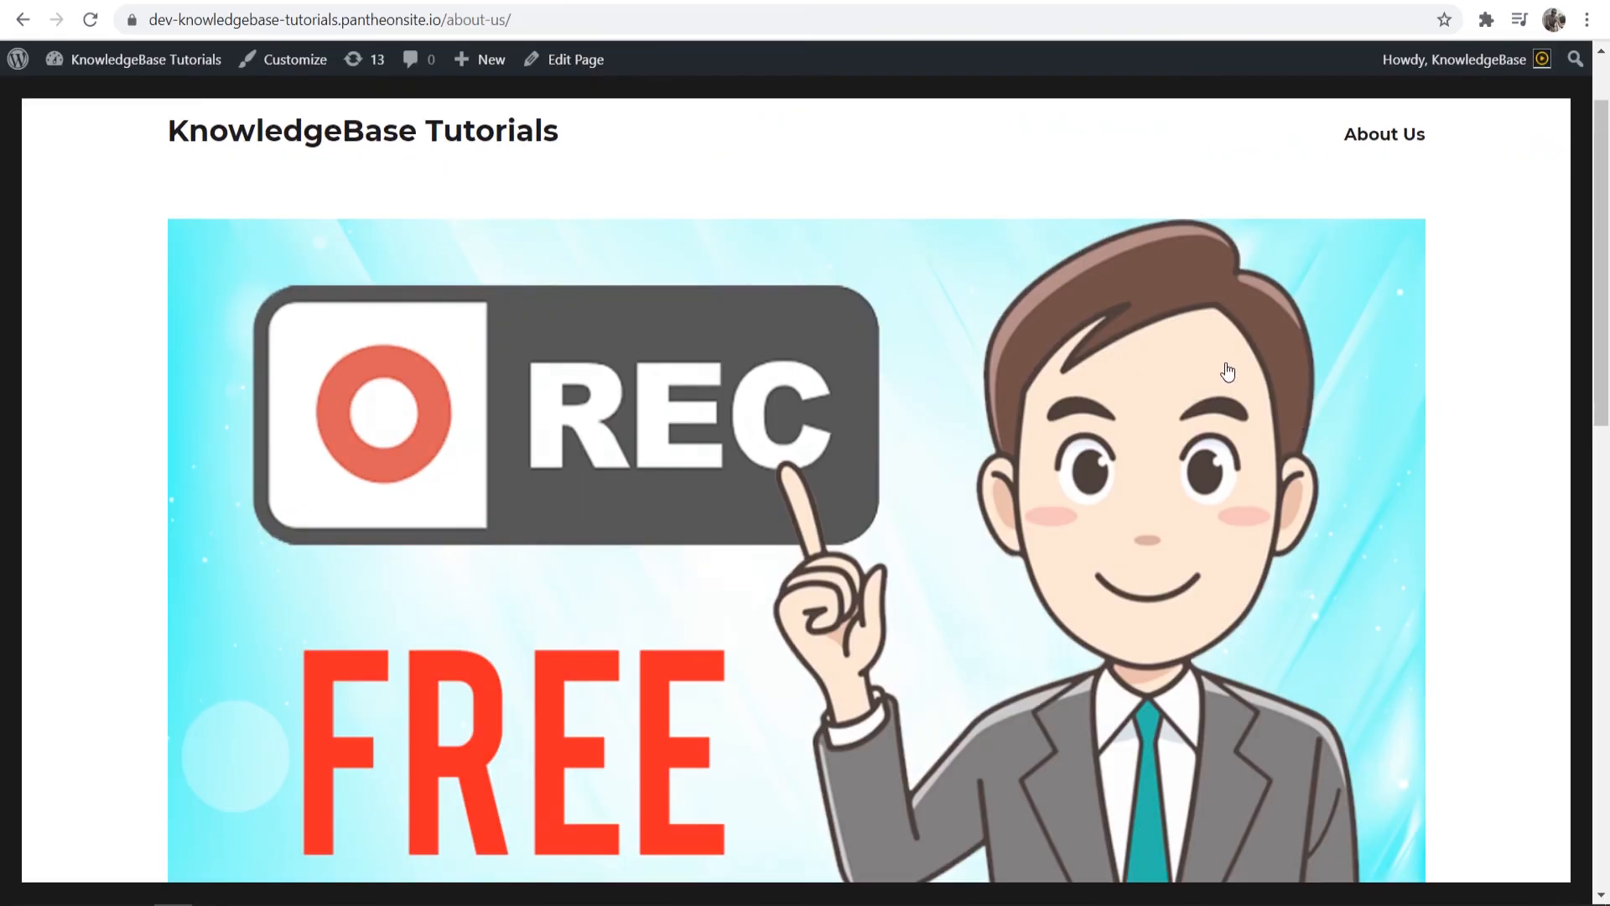
- Examine the widget areas of the About Us page, including the Recent Posts and Recent Comments sections in the sidebar
{"action": "scroll", "coordinate": [1306, 406], "scroll_direction": "down", "scroll_amount": 10}
{"action": "scroll", "coordinate": [1305, 406], "scroll_direction": "down", "scroll_amount": 3}
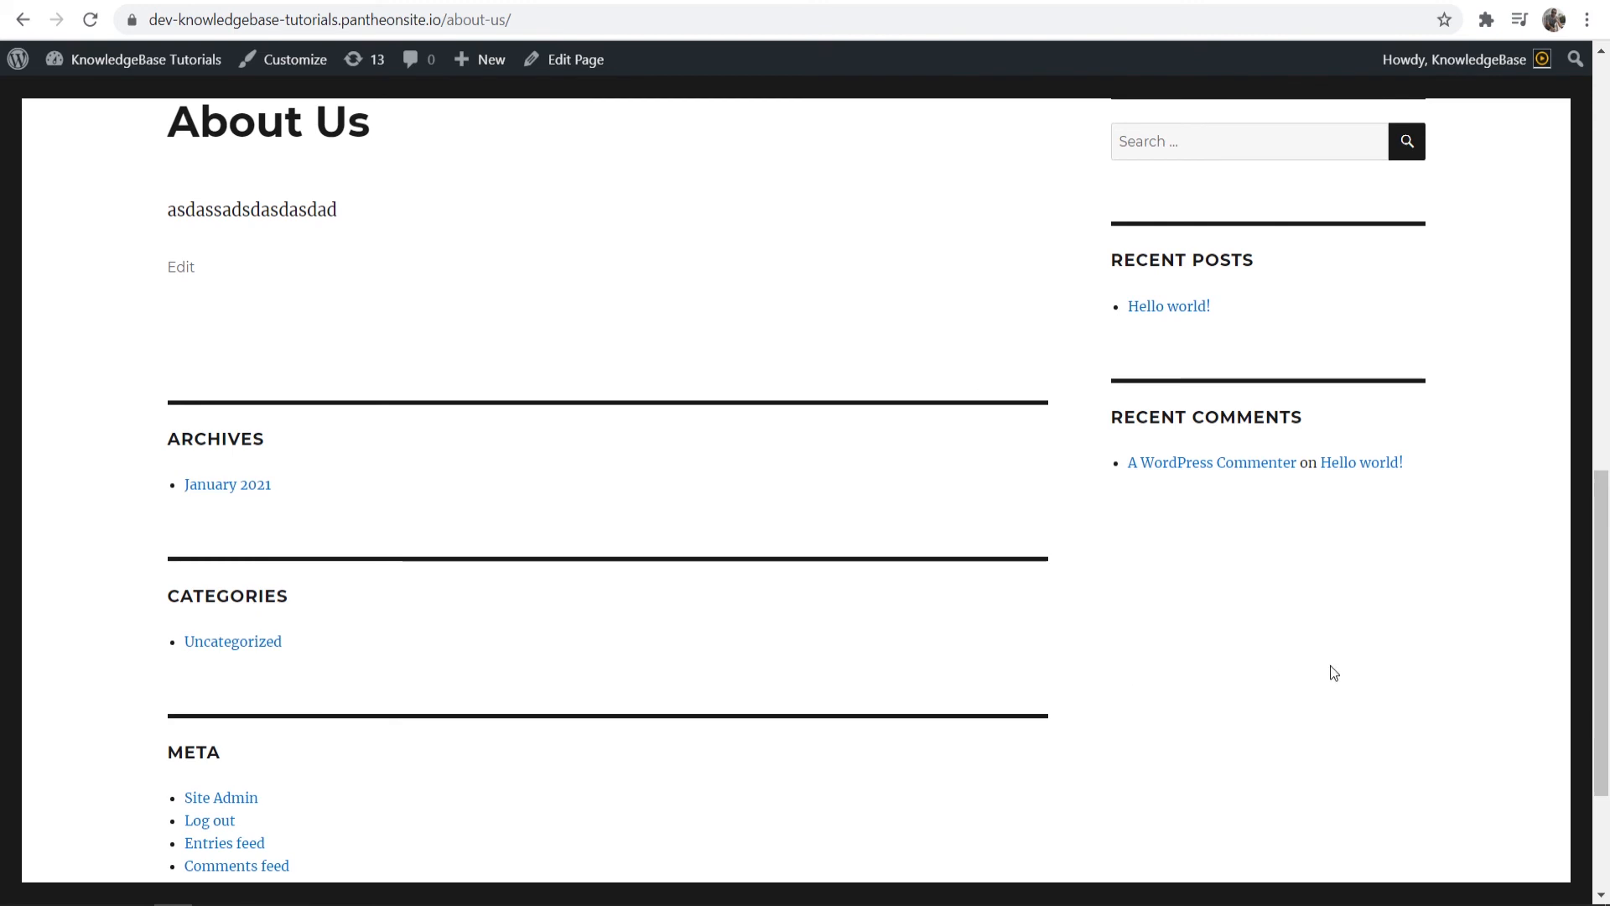
{"action": "scroll", "coordinate": [1330, 667], "scroll_direction": "up", "scroll_amount": 3}
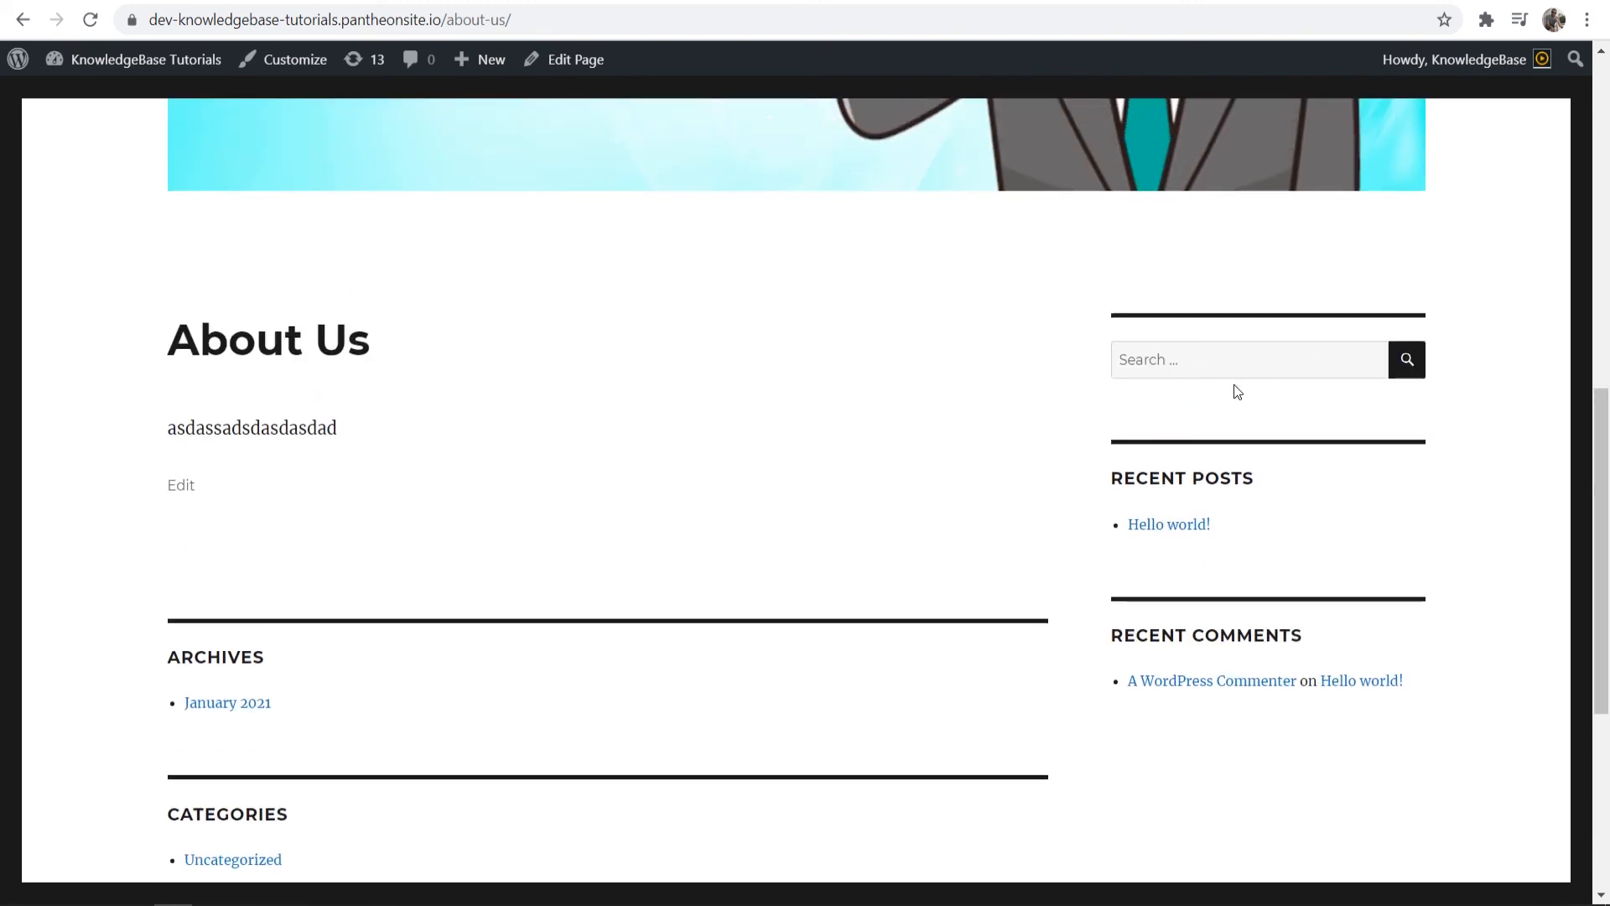
{"action": "left_click_drag", "start_coordinate": [1097, 490], "coordinate": [1295, 486]}
{"action": "left_click_drag", "start_coordinate": [1100, 634], "coordinate": [1320, 647]}
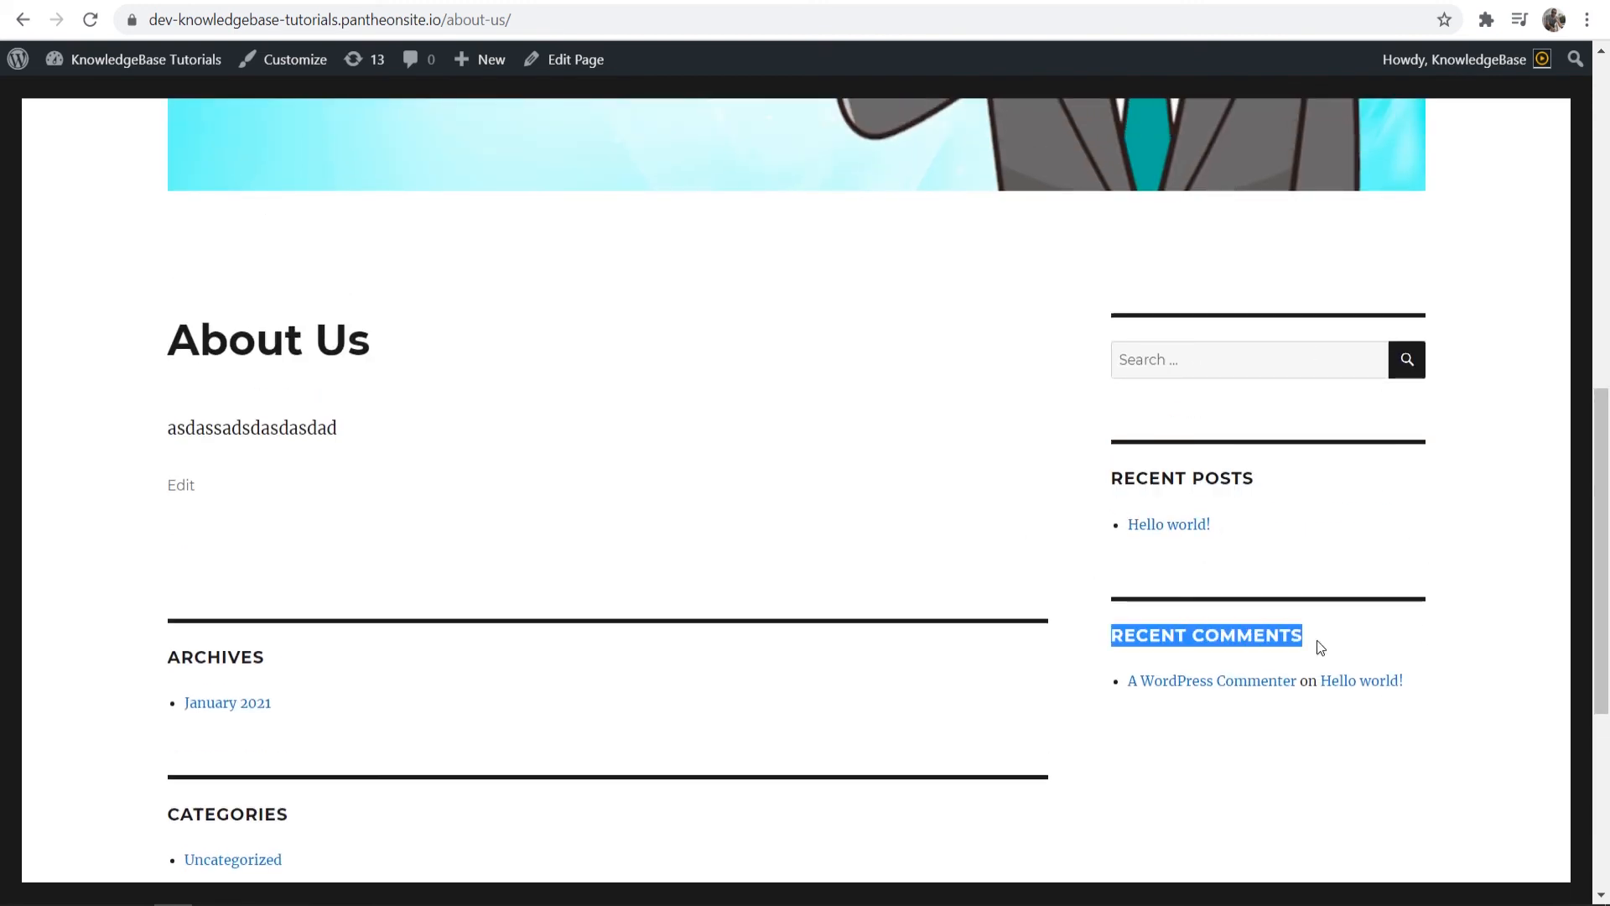
{"action": "left_click", "coordinate": [1420, 535]}
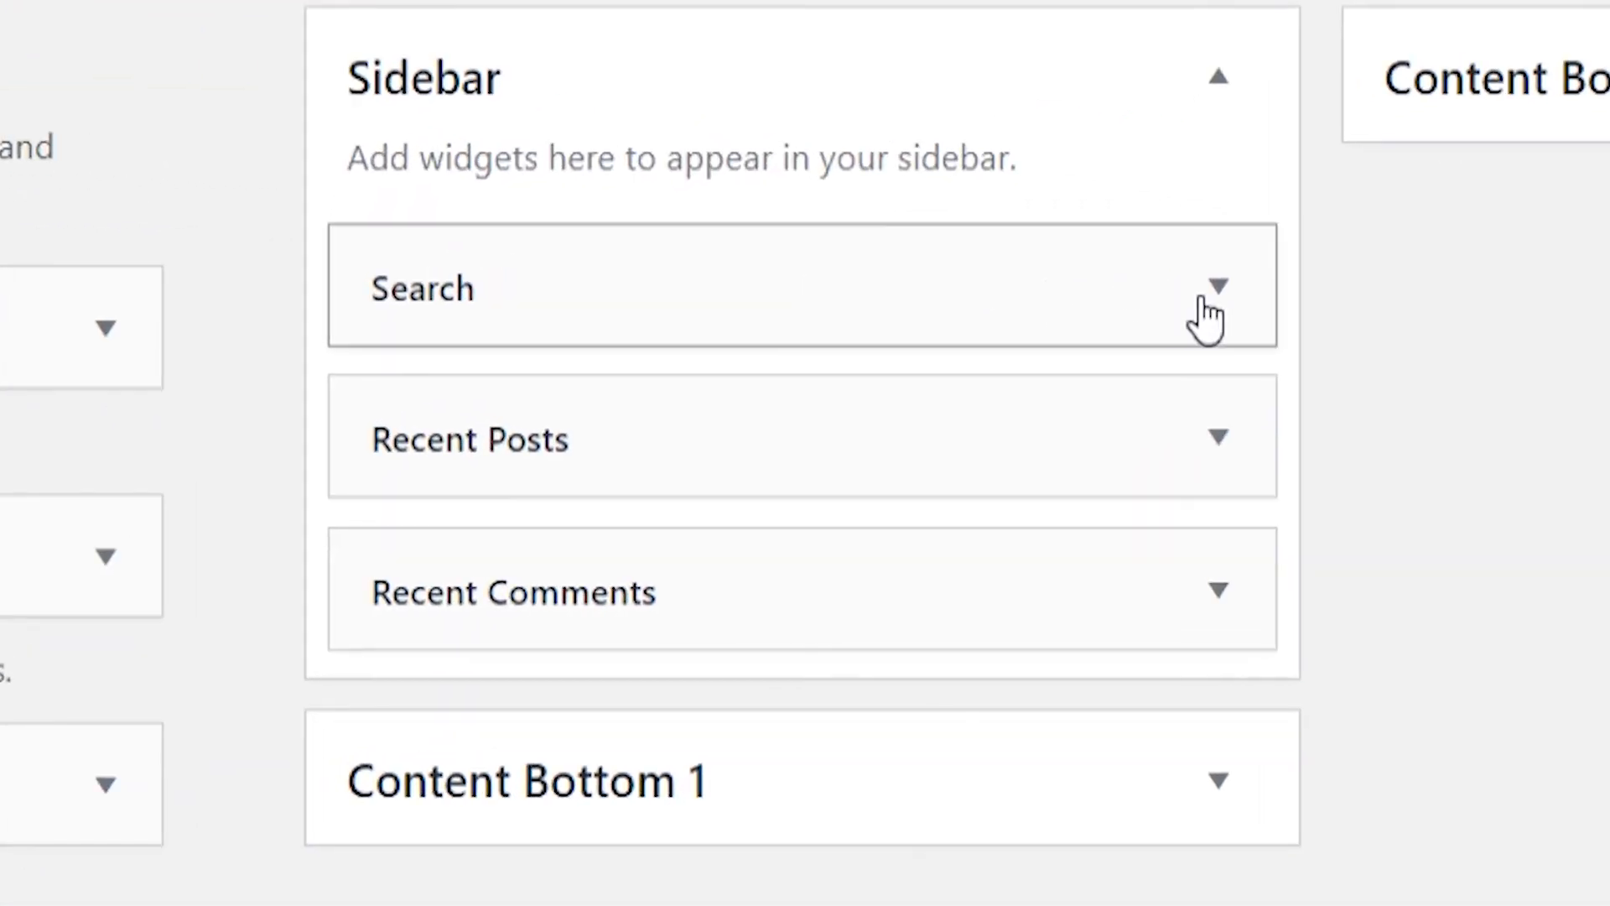
- Delete the Recent Posts and Recent Comments widgets from the Sidebar area and clear the widgets in Content Bottom 1
{"action": "left_click", "coordinate": [1189, 396]}
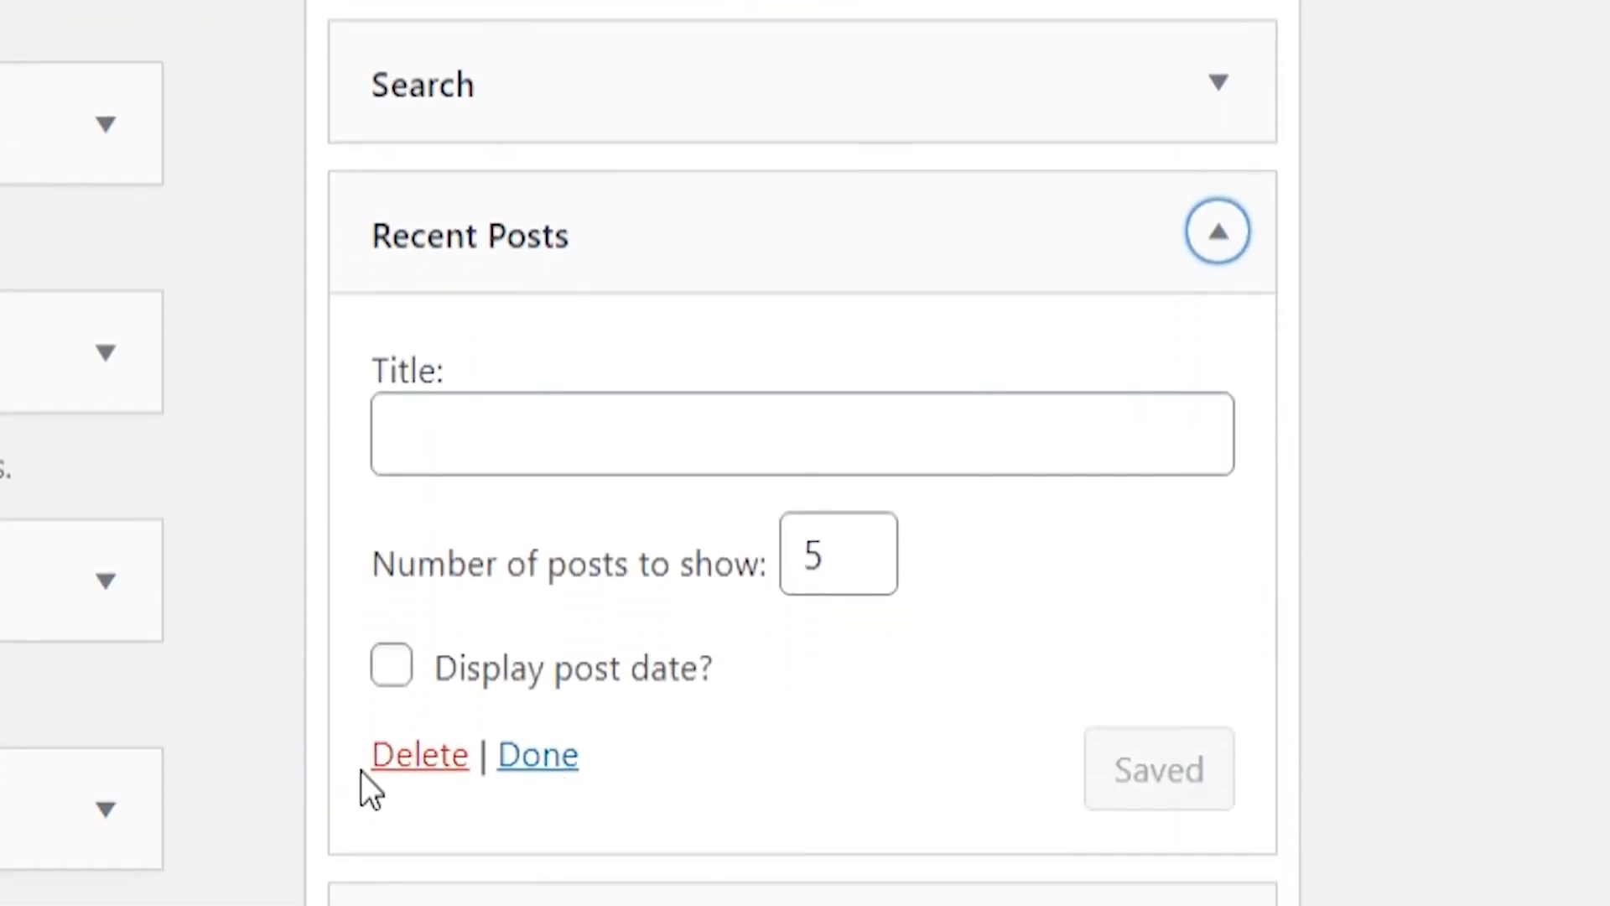
{"action": "left_click", "coordinate": [415, 757]}
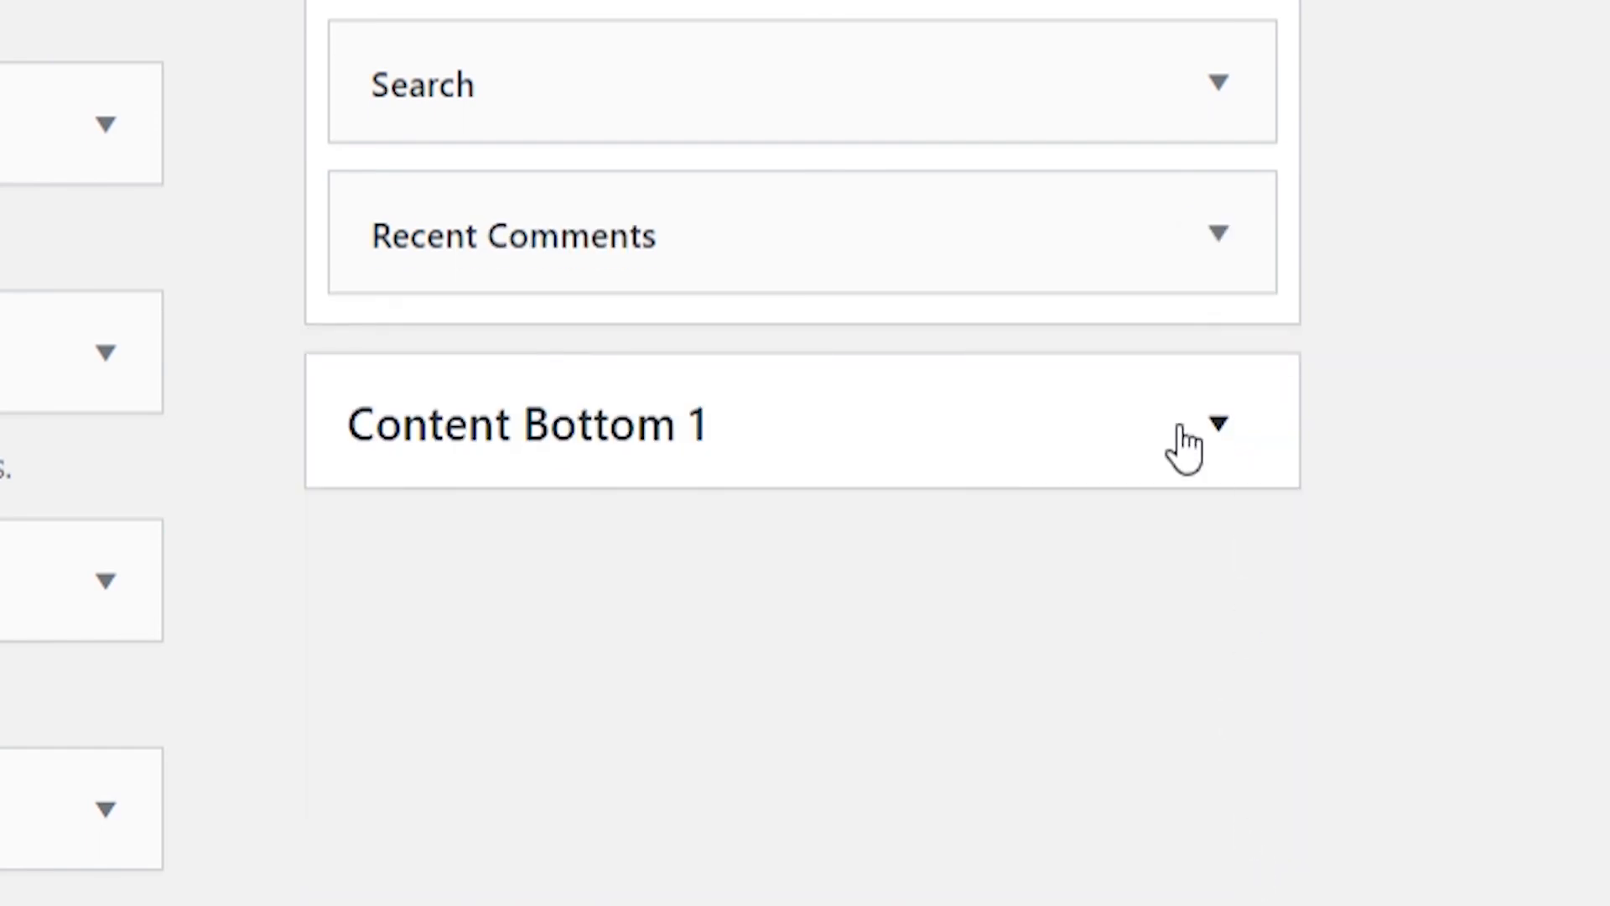
{"action": "left_click", "coordinate": [1216, 239]}
{"action": "left_click", "coordinate": [404, 671]}
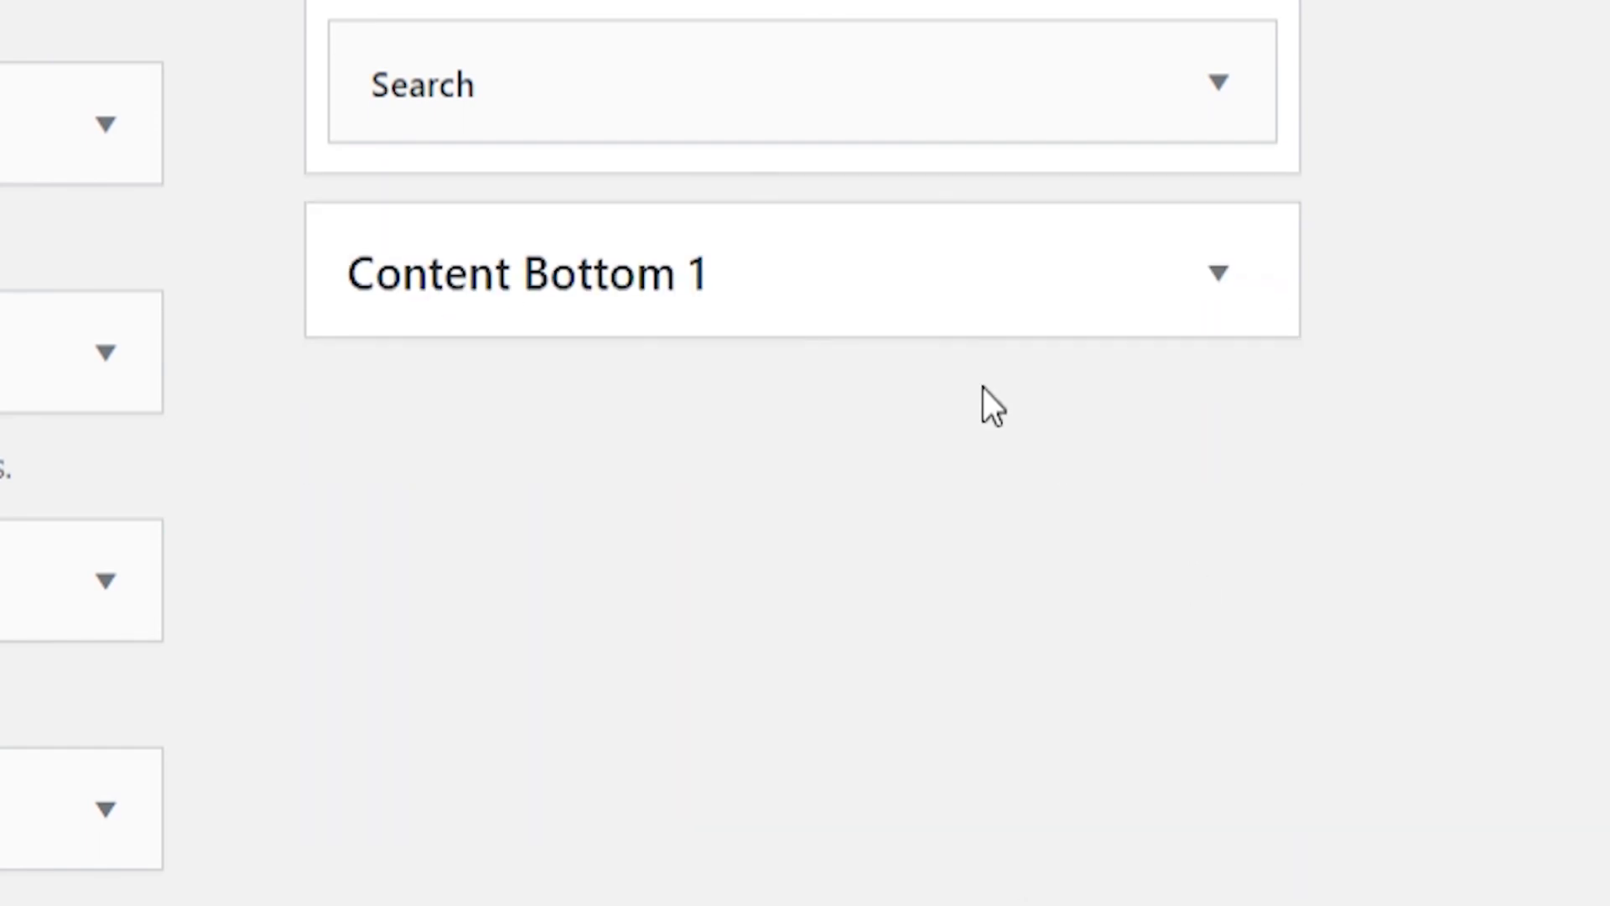
{"action": "left_click", "coordinate": [1218, 278]}
{"action": "left_click", "coordinate": [1221, 537]}
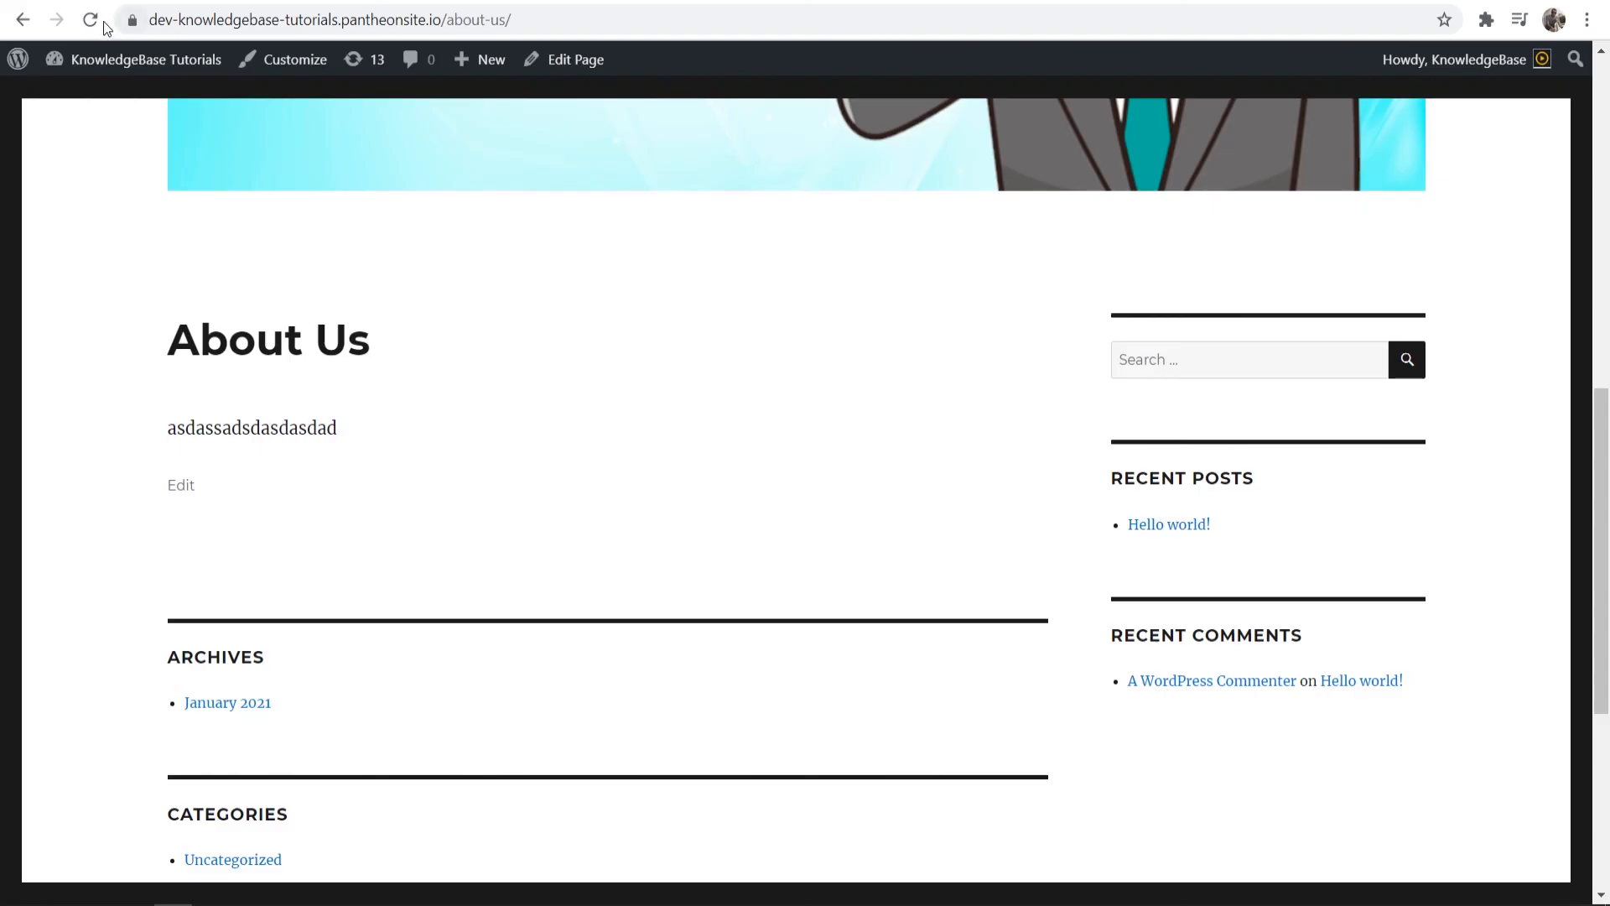
- Reload the live About Us page and check its layout with the reduced set of widgets
{"action": "left_click", "coordinate": [90, 19]}
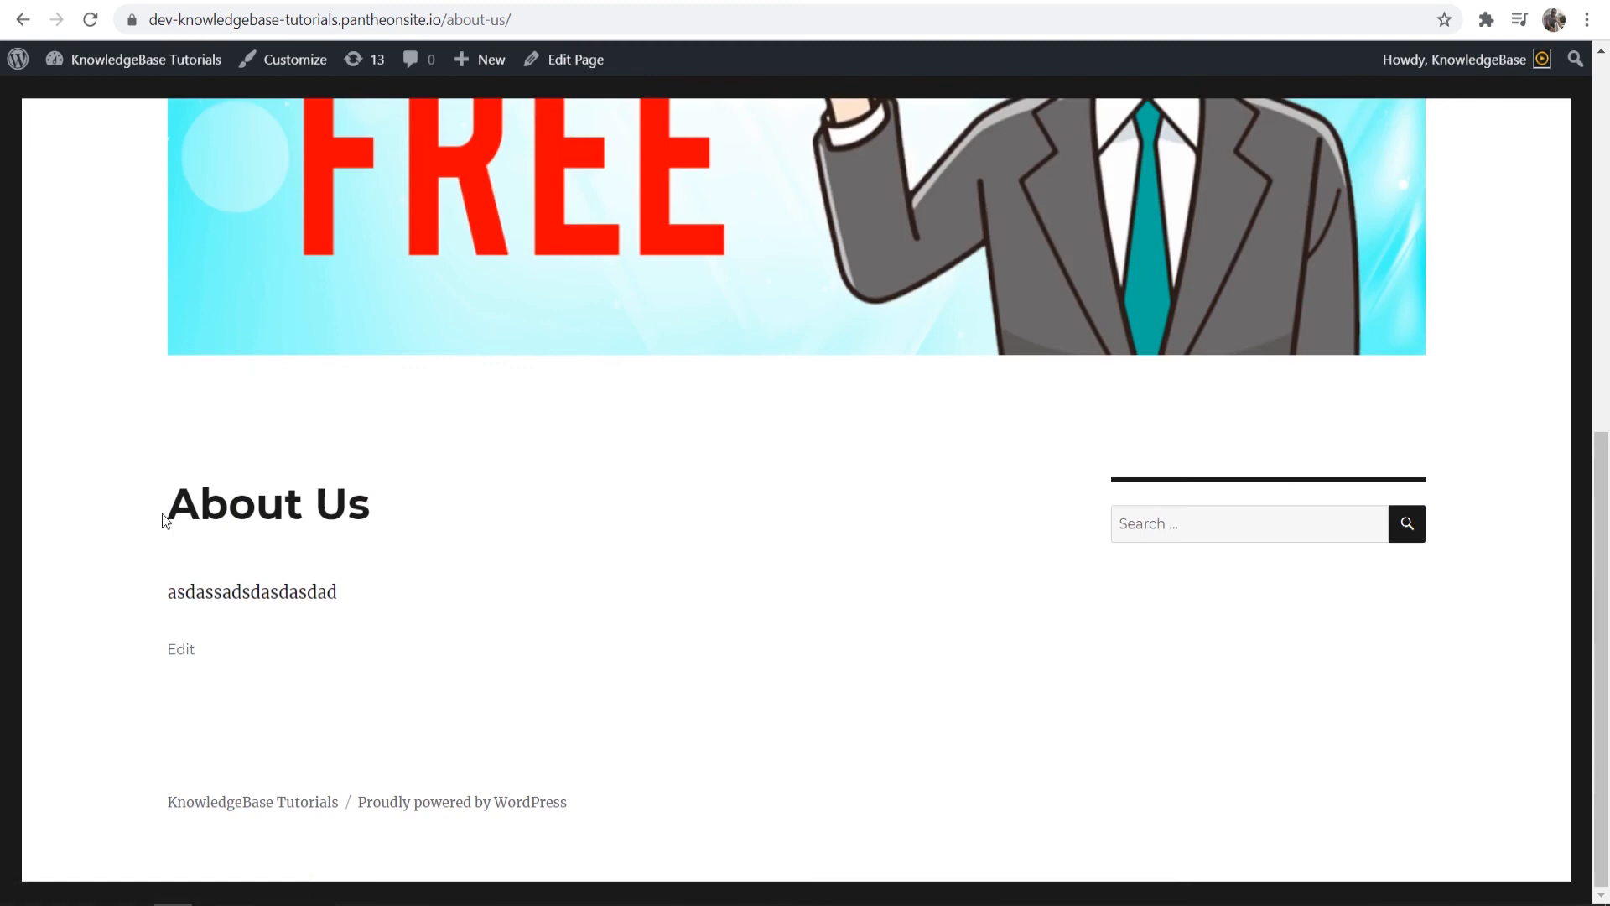
{"action": "left_click_drag", "start_coordinate": [163, 519], "coordinate": [575, 536]}
{"action": "left_click", "coordinate": [579, 537]}
{"action": "scroll", "coordinate": [755, 495], "scroll_direction": "up", "scroll_amount": 8}
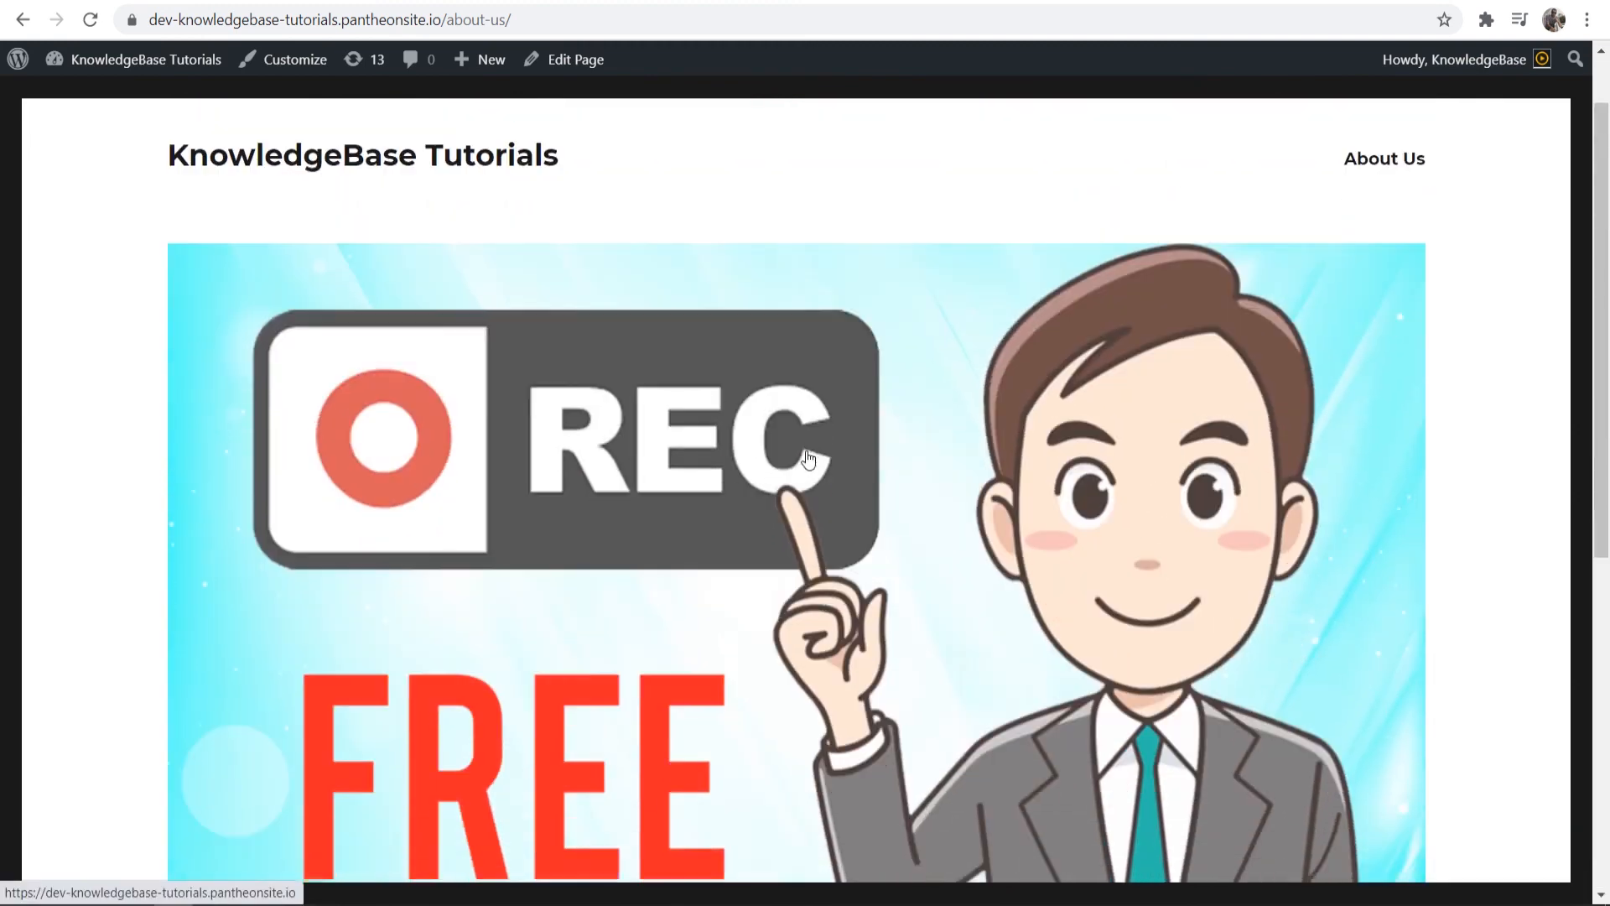
{"action": "scroll", "coordinate": [1475, 459], "scroll_direction": "down", "scroll_amount": 1}
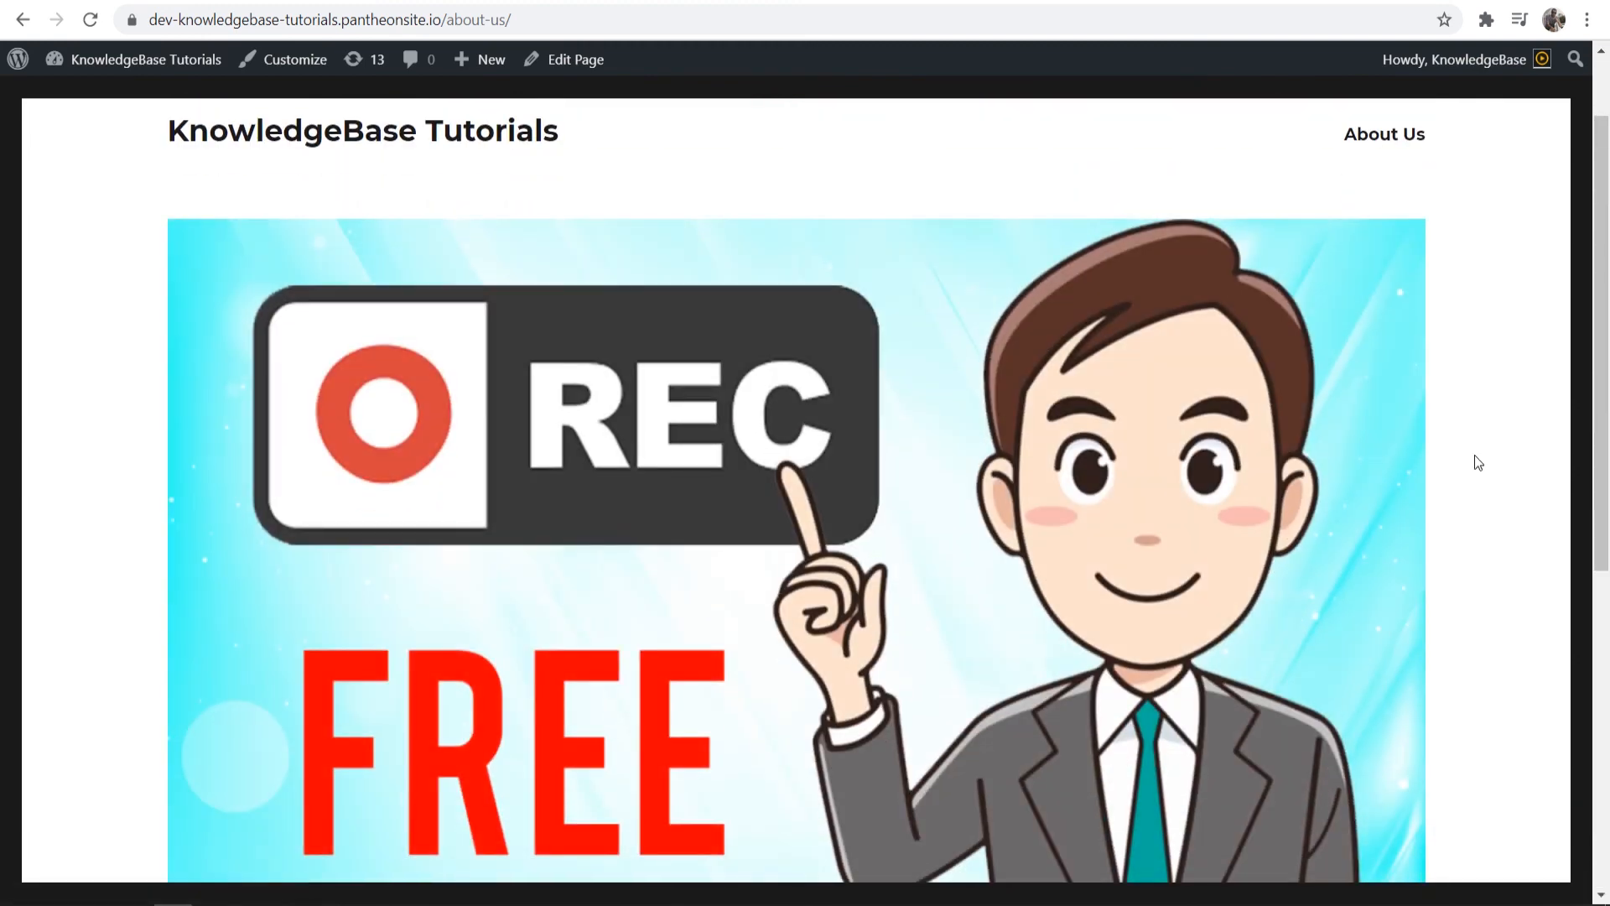